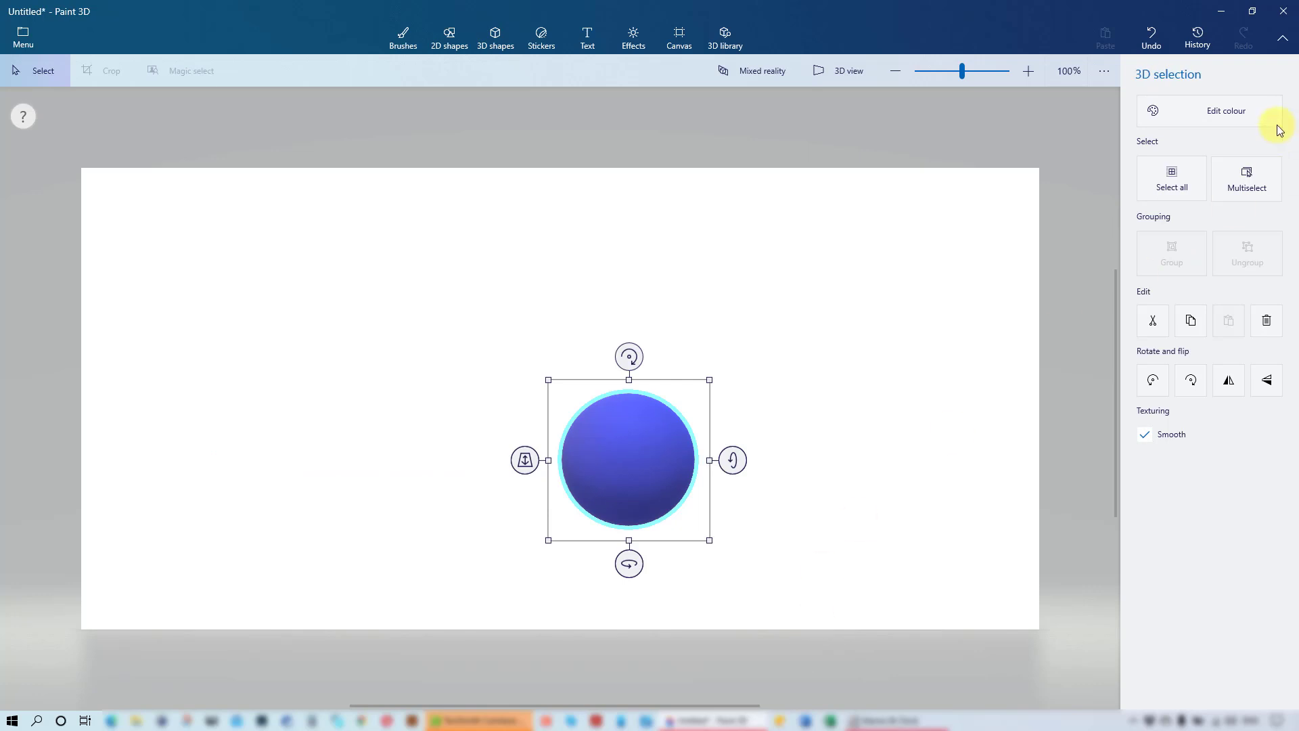
Change the sphere's colour to orange
left_click(1247, 111)
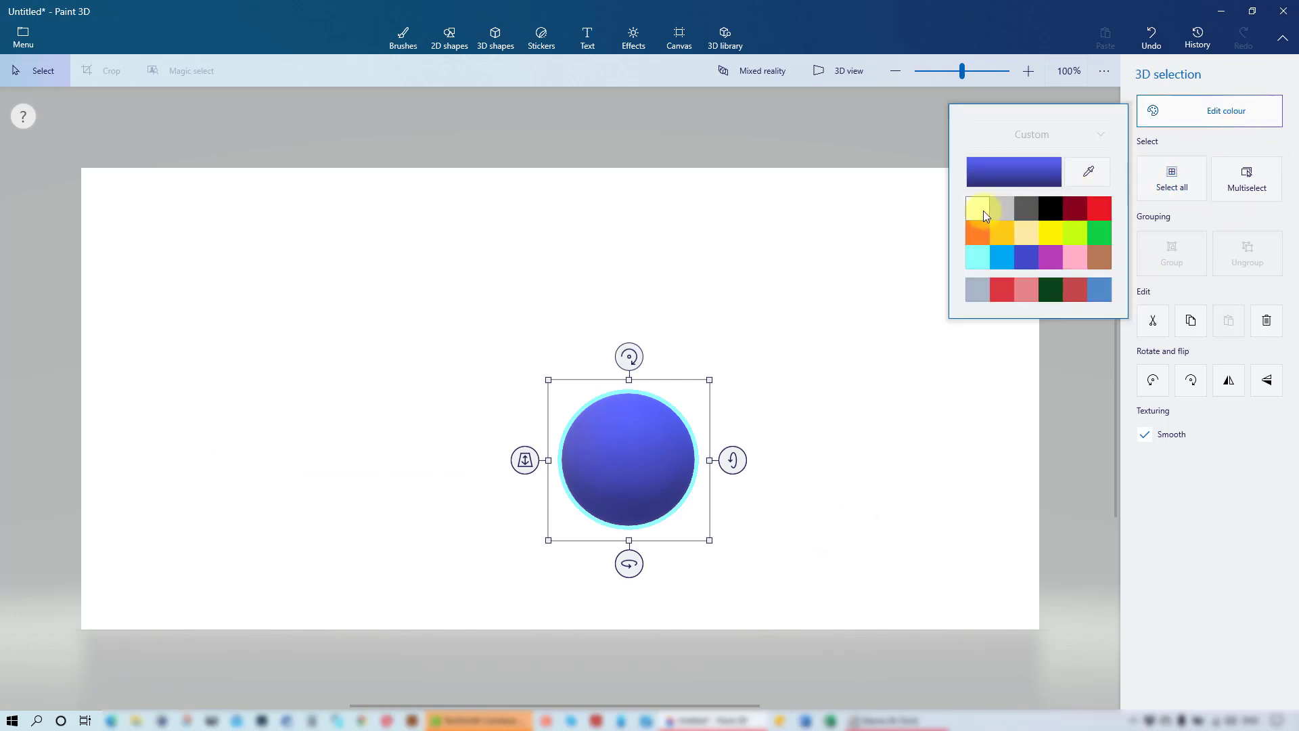
left_click(975, 233)
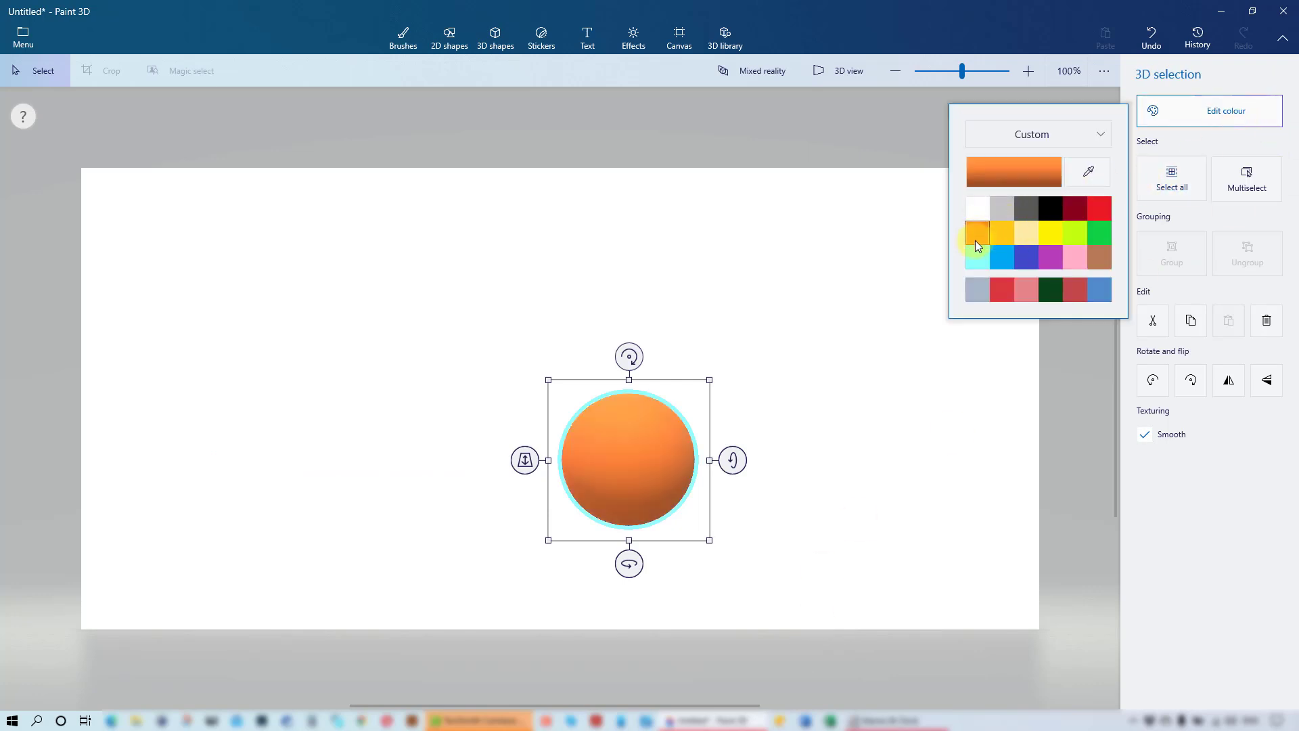
left_click(835, 460)
Duplicate the orange sphere, place the copy overlapping above the original, and shrink it slightly while keeping it centred
left_click(629, 472)
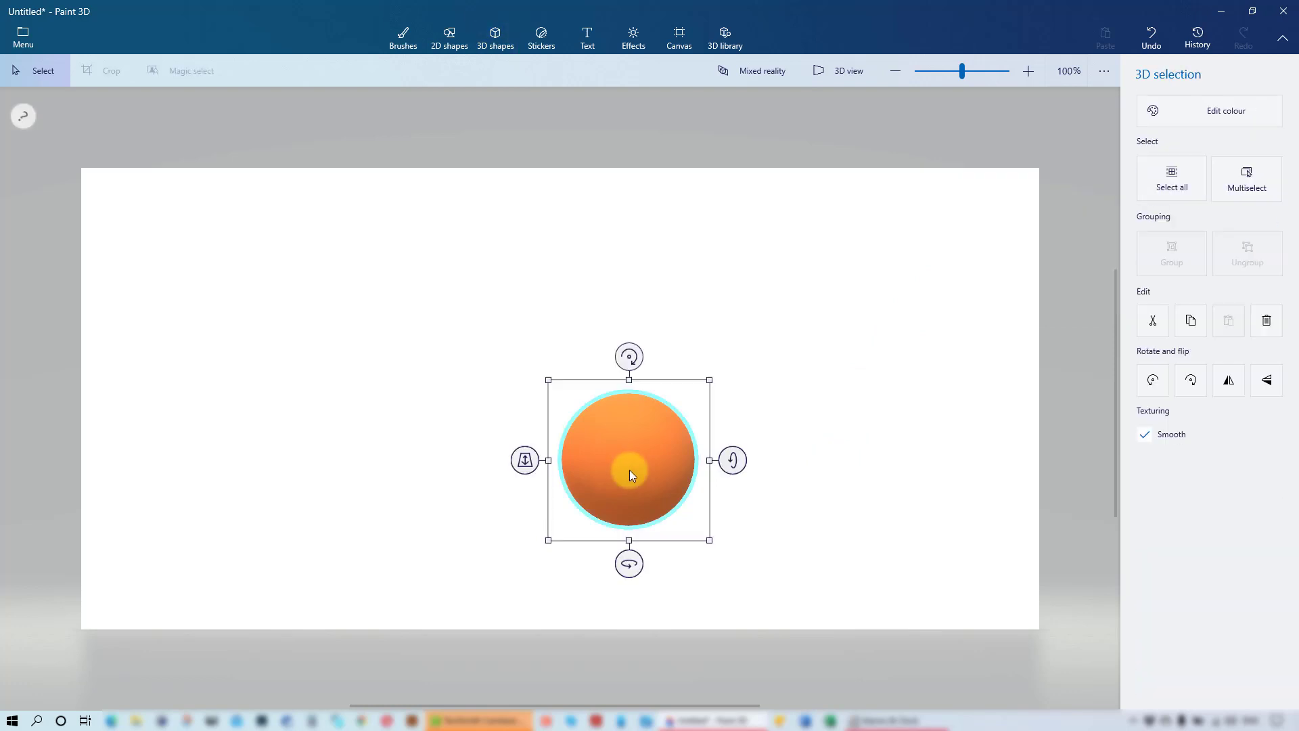
left_click(1189, 324)
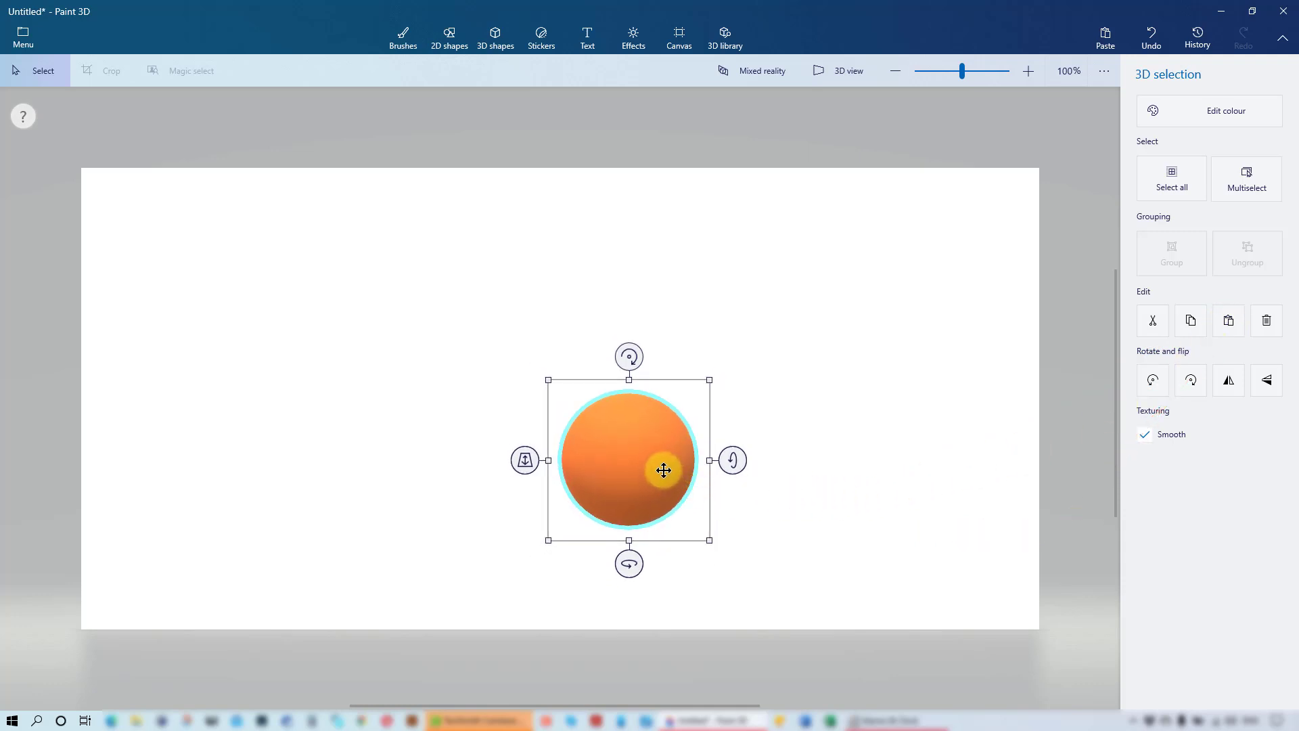
left_click_drag(663, 469, 661, 377)
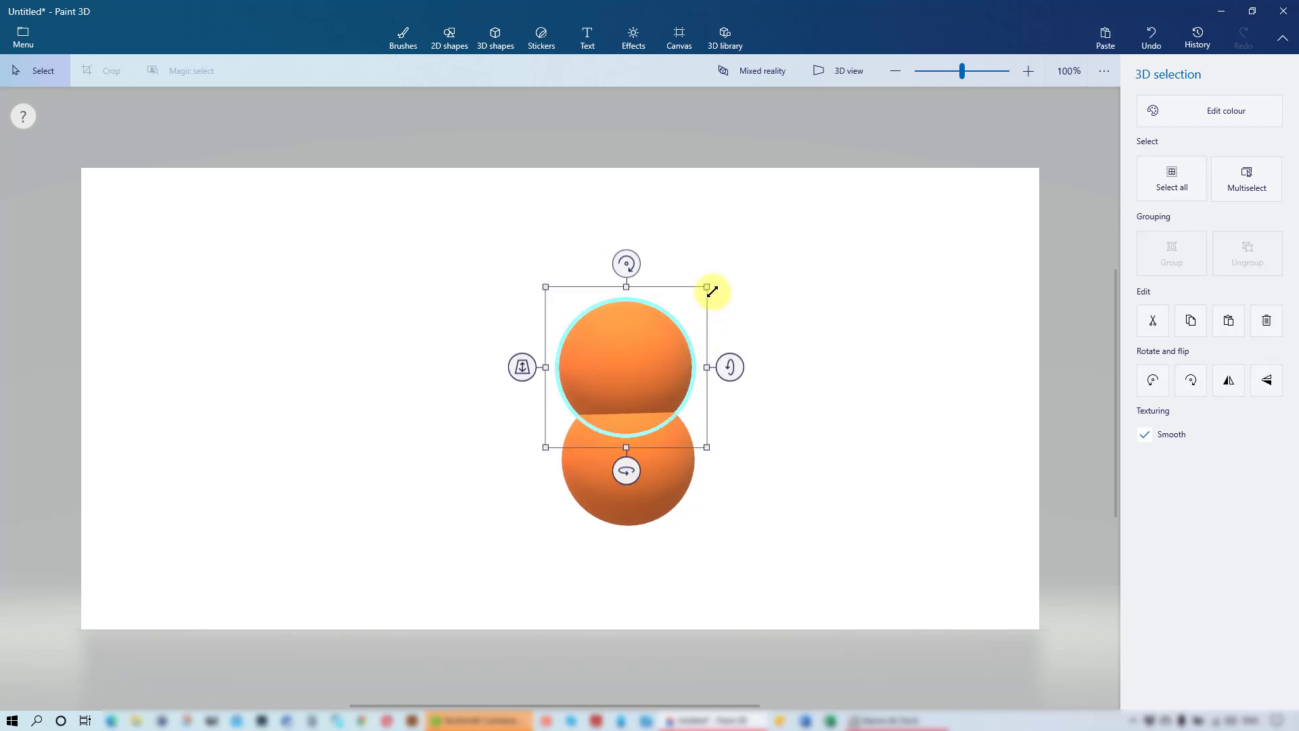
mouse_move(713, 291)
left_mouse_down()
mouse_move(701, 282)
mouse_move(692, 307)
mouse_move(655, 333)
mouse_move(698, 303)
left_mouse_up()
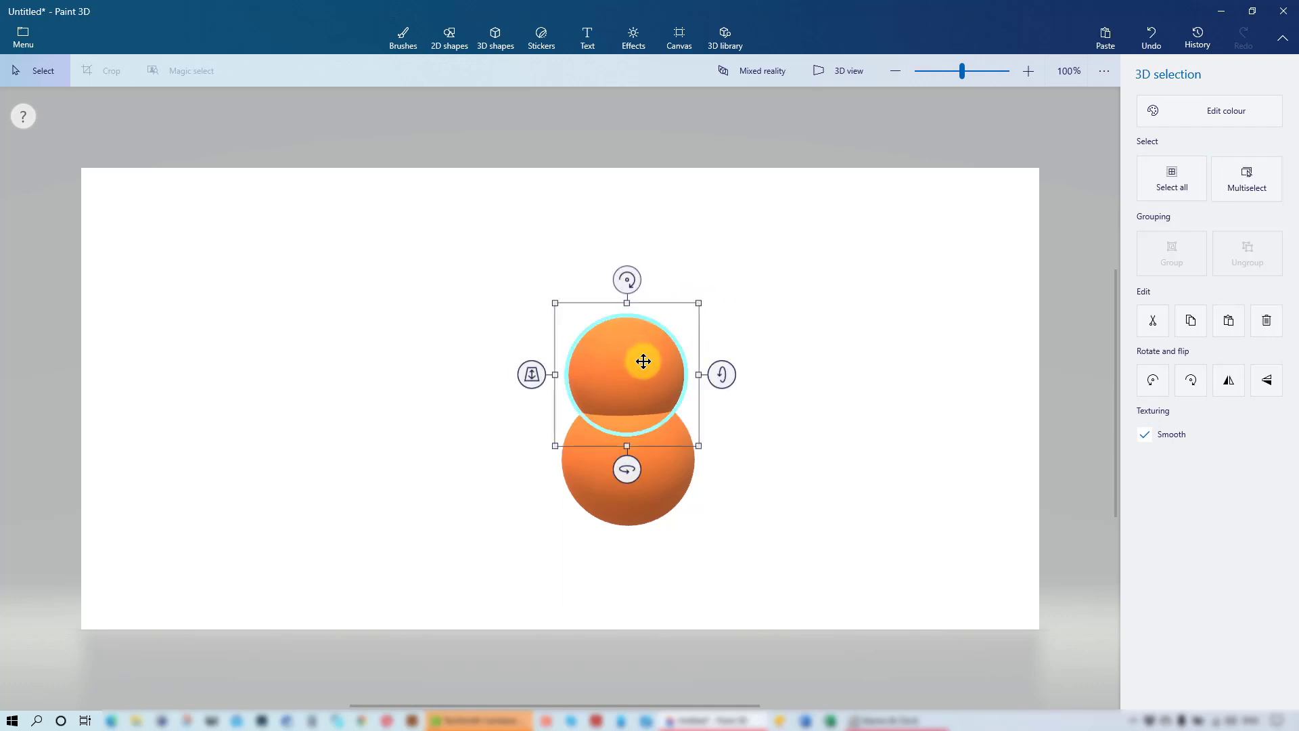
left_click_drag(643, 355, 641, 357)
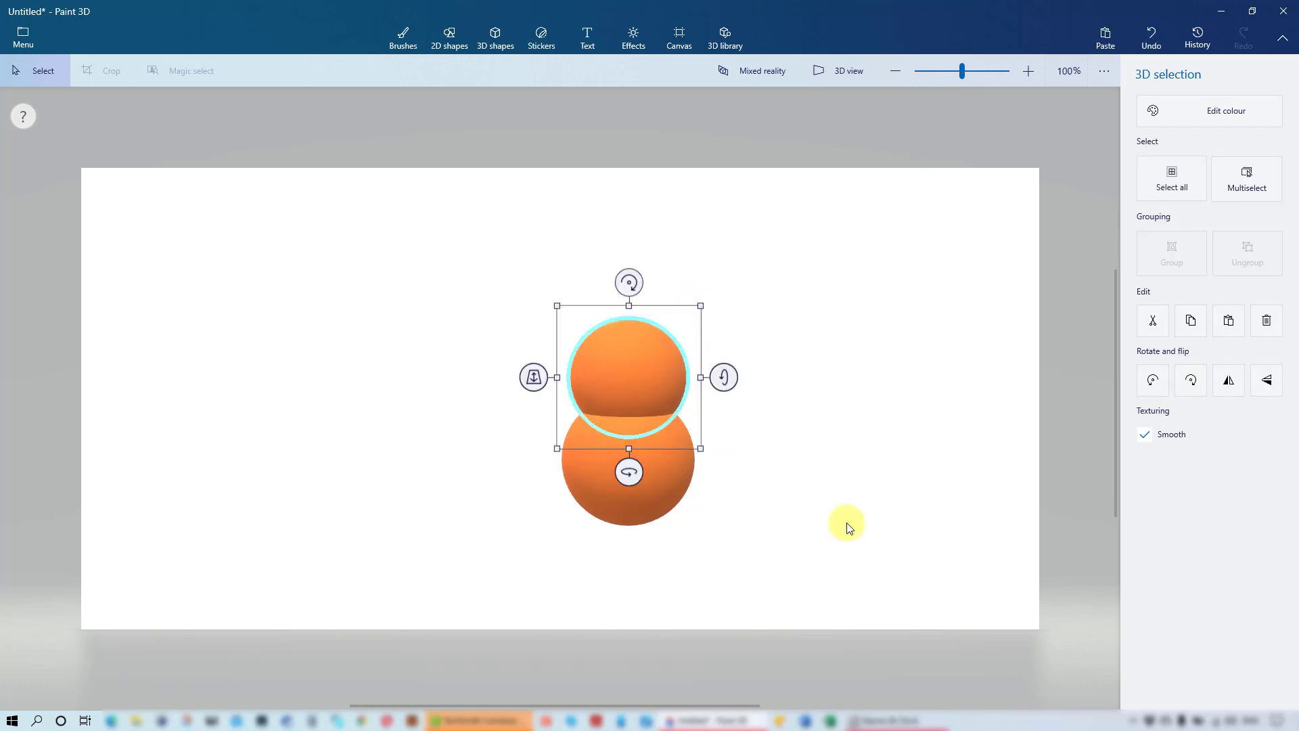
left_click(848, 521)
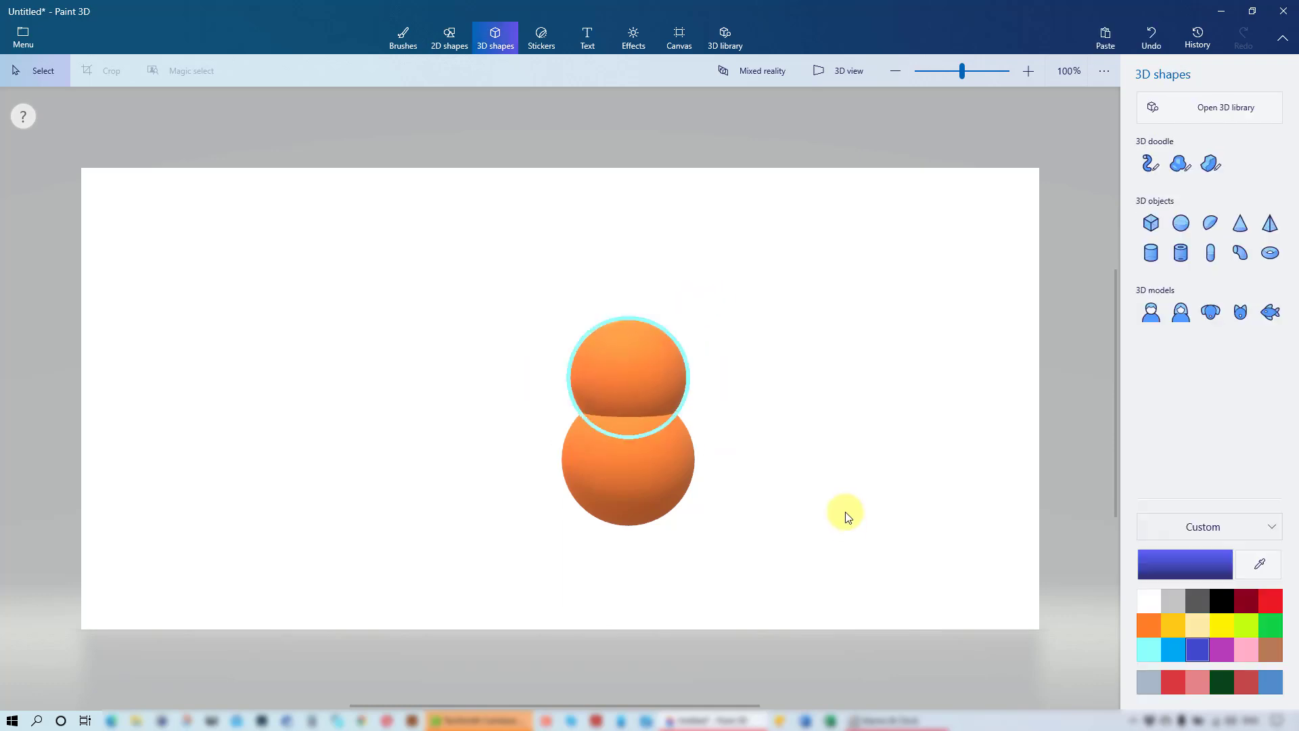
Duplicate the upper sphere and place the copy overlapping above it as the third ball
left_click(629, 376)
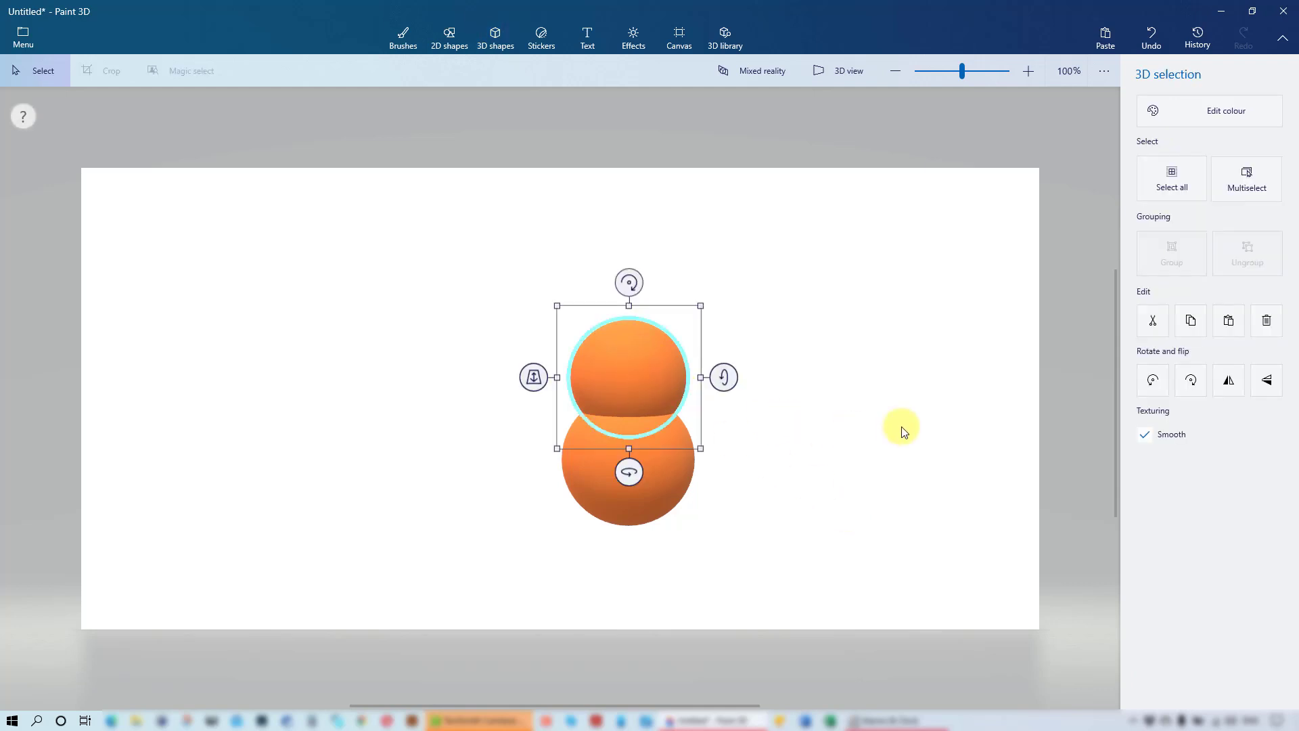
left_click(1229, 323)
left_click_drag(634, 380, 646, 317)
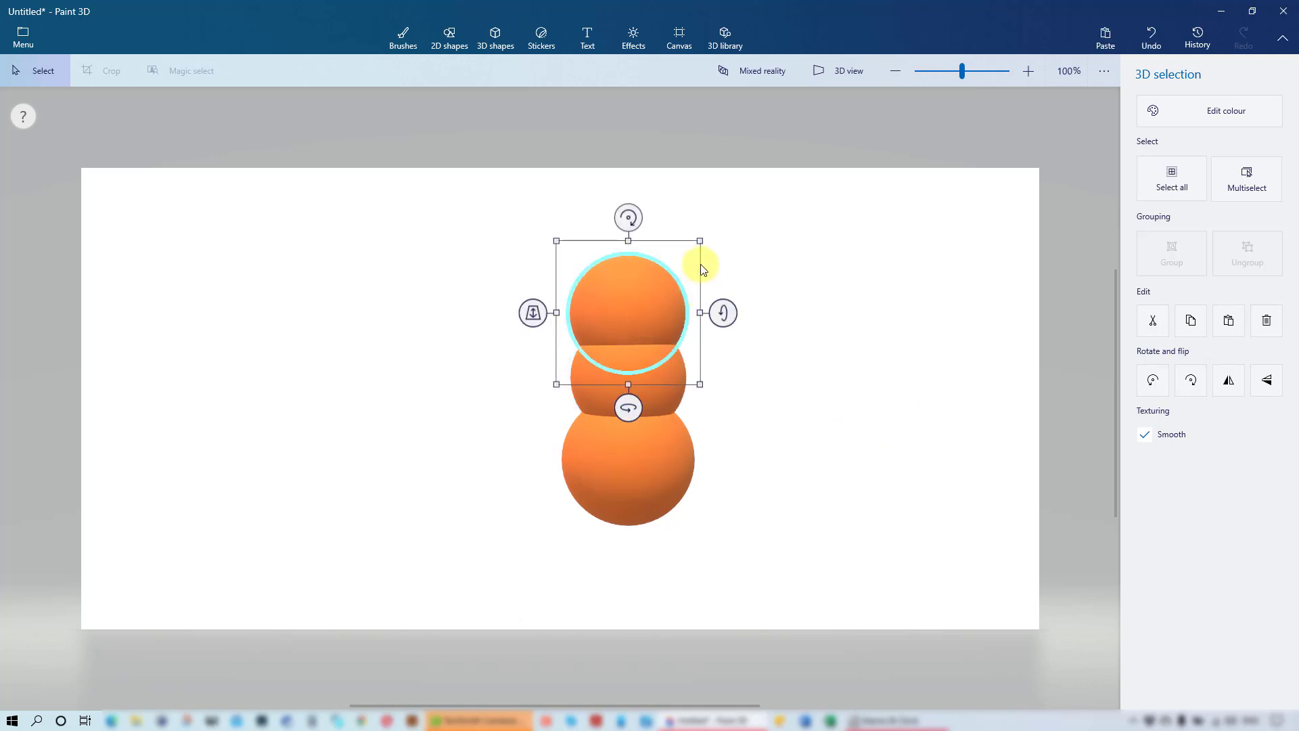
Shrink the topmost sphere below the middle one's size and centre it on the stack
left_click(699, 245)
left_click(622, 300)
left_click_drag(622, 300, 687, 309)
left_click_drag(639, 294, 679, 304)
left_click_drag(640, 295, 632, 290)
left_click(802, 463)
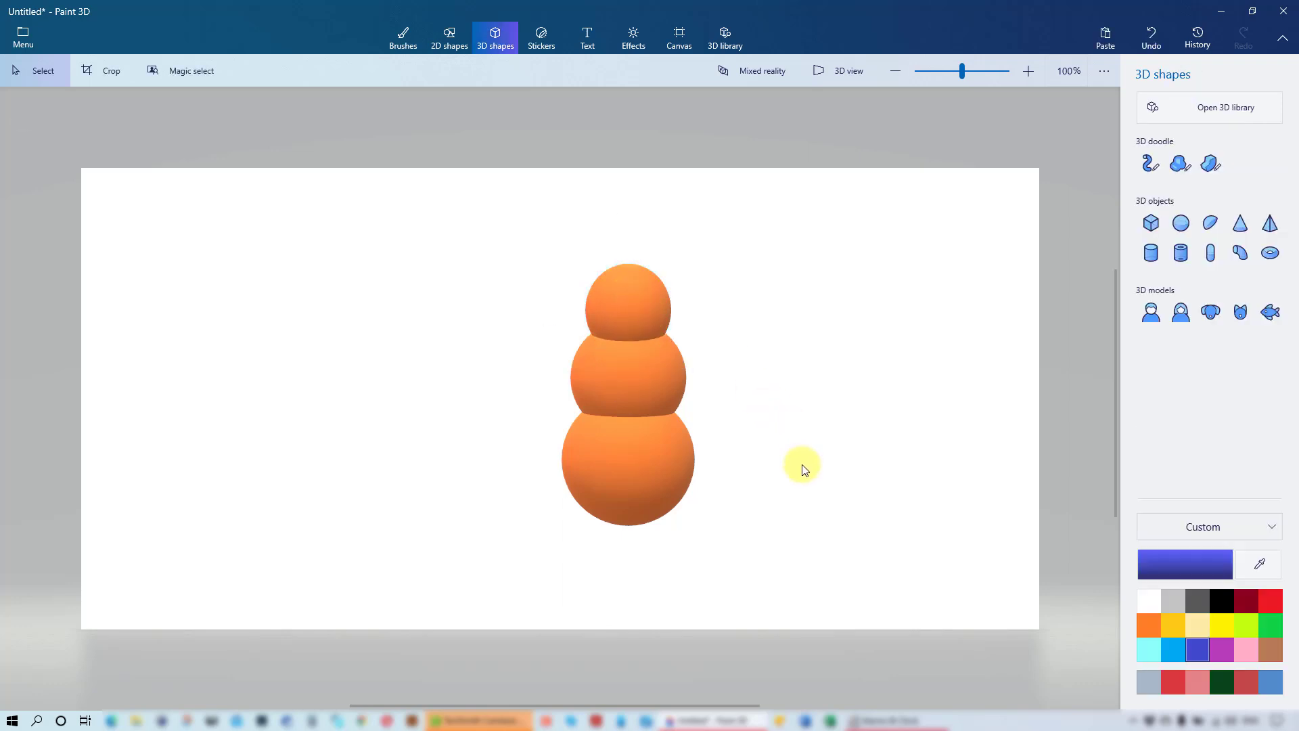
In 3D view, move the middle and top spheres in depth to line up with the bottom sphere
left_click(839, 70)
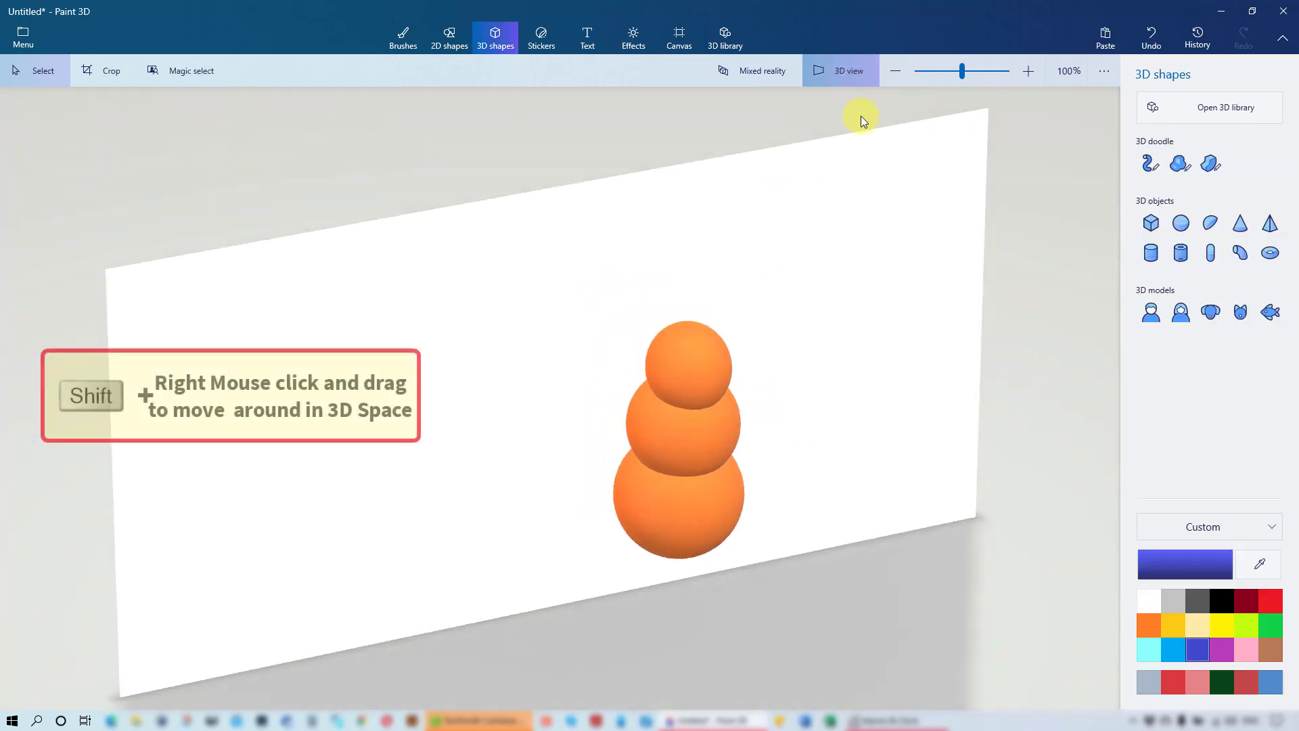
right_click_drag(713, 650, 826, 620, "shift")
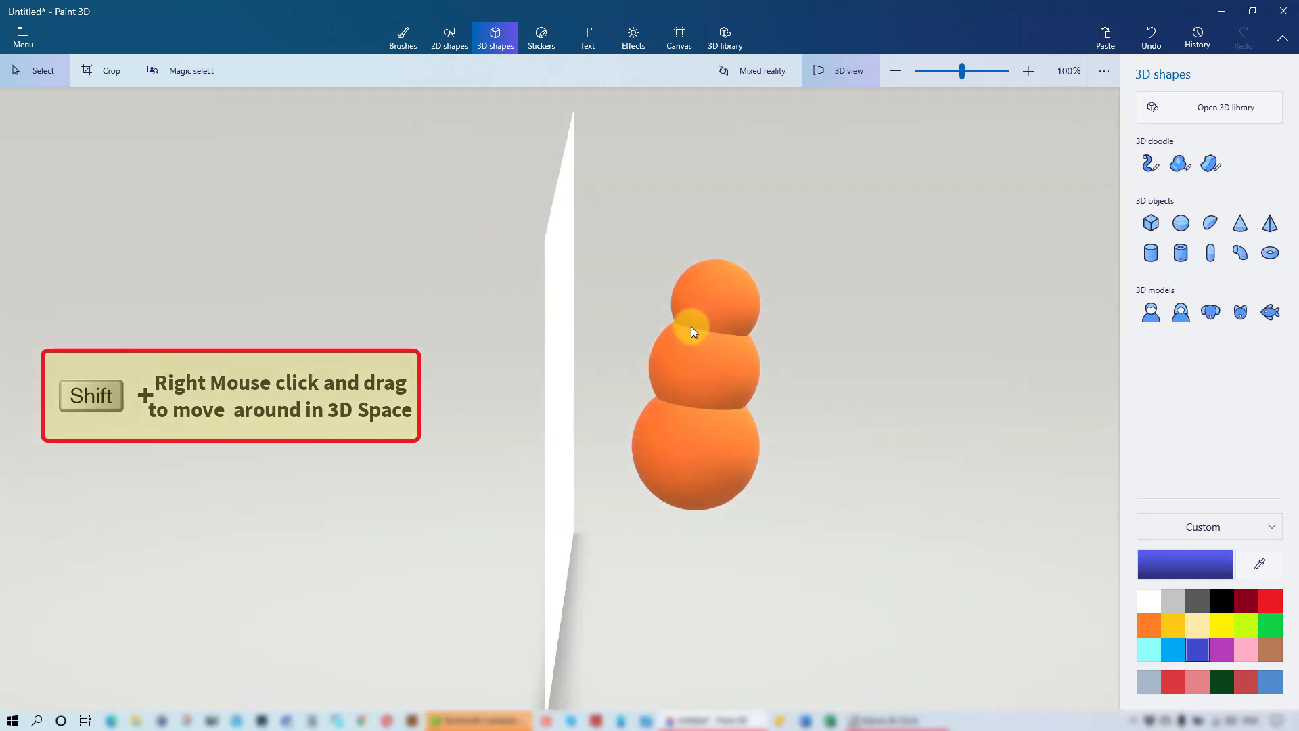
left_click(704, 363)
left_click_drag(706, 364, 694, 359)
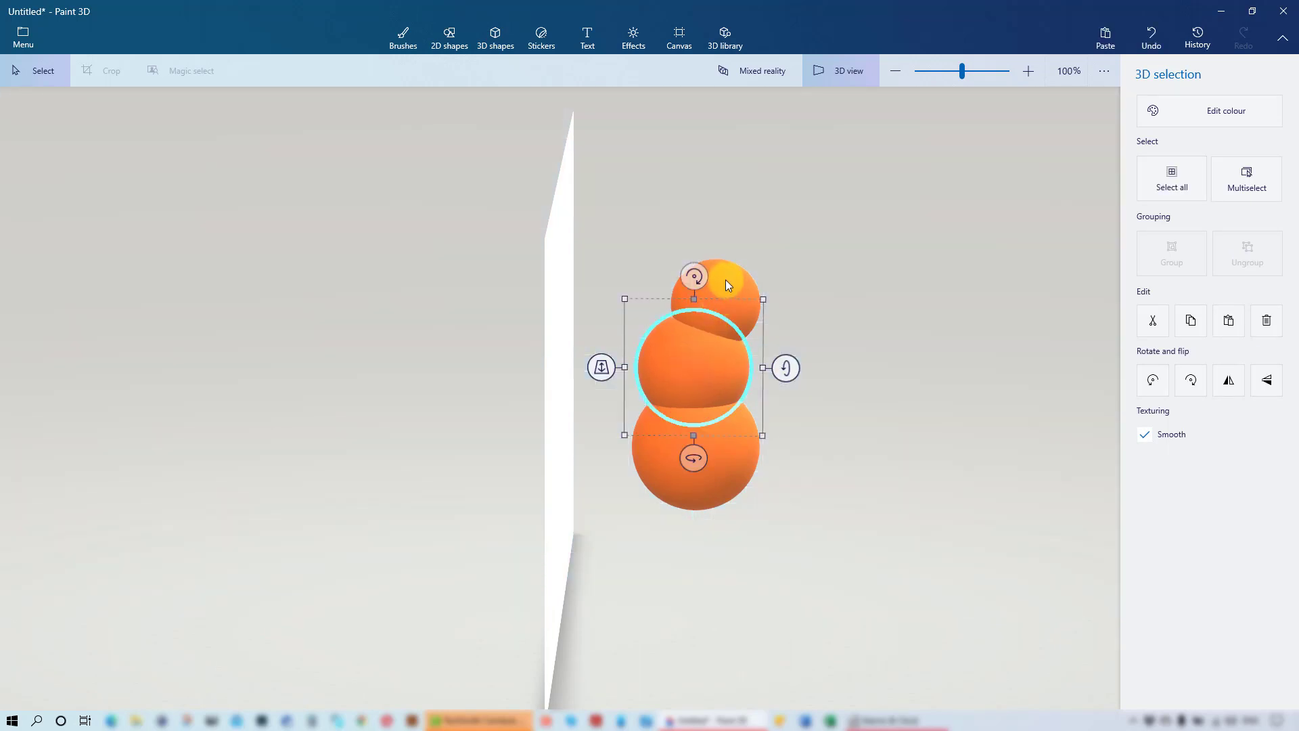
left_click(725, 278)
left_click_drag(725, 278, 700, 289)
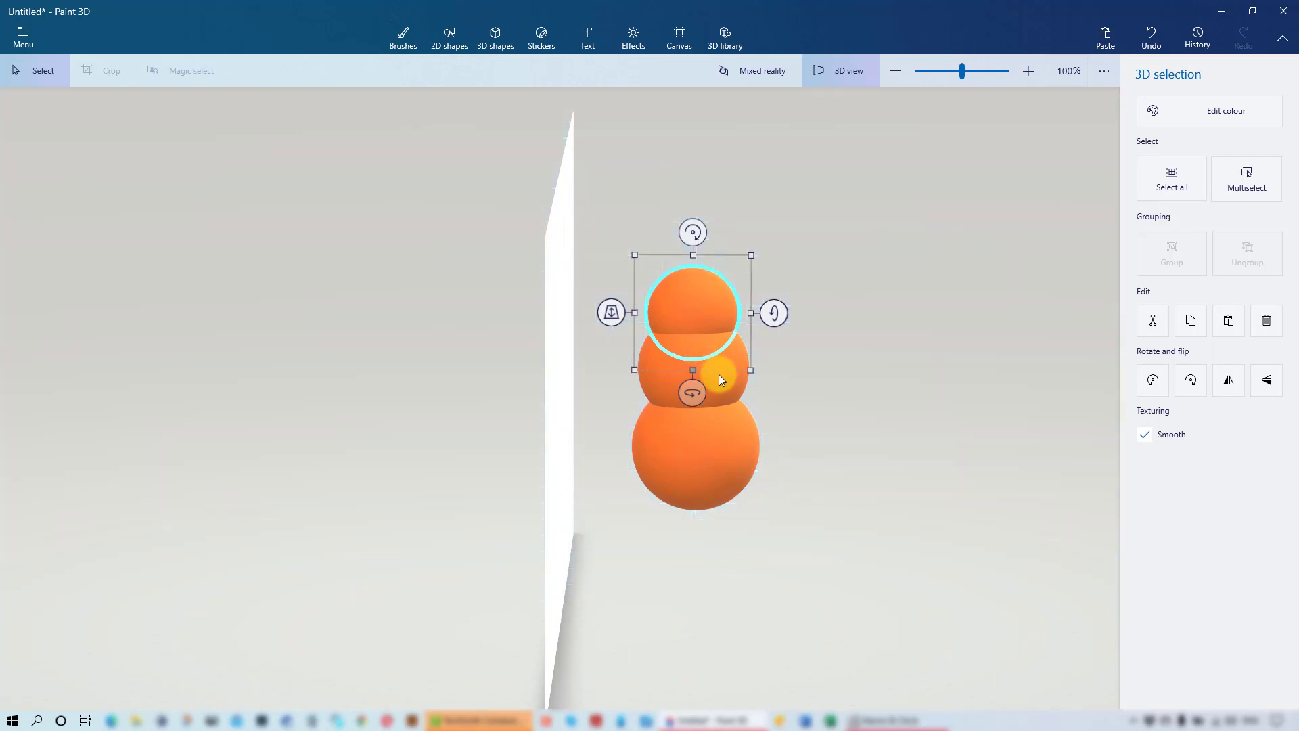
Fine-tune the depth alignment of the middle and top spheres and return to the flat 2D view
left_click(719, 371)
left_click_drag(719, 371, 723, 369)
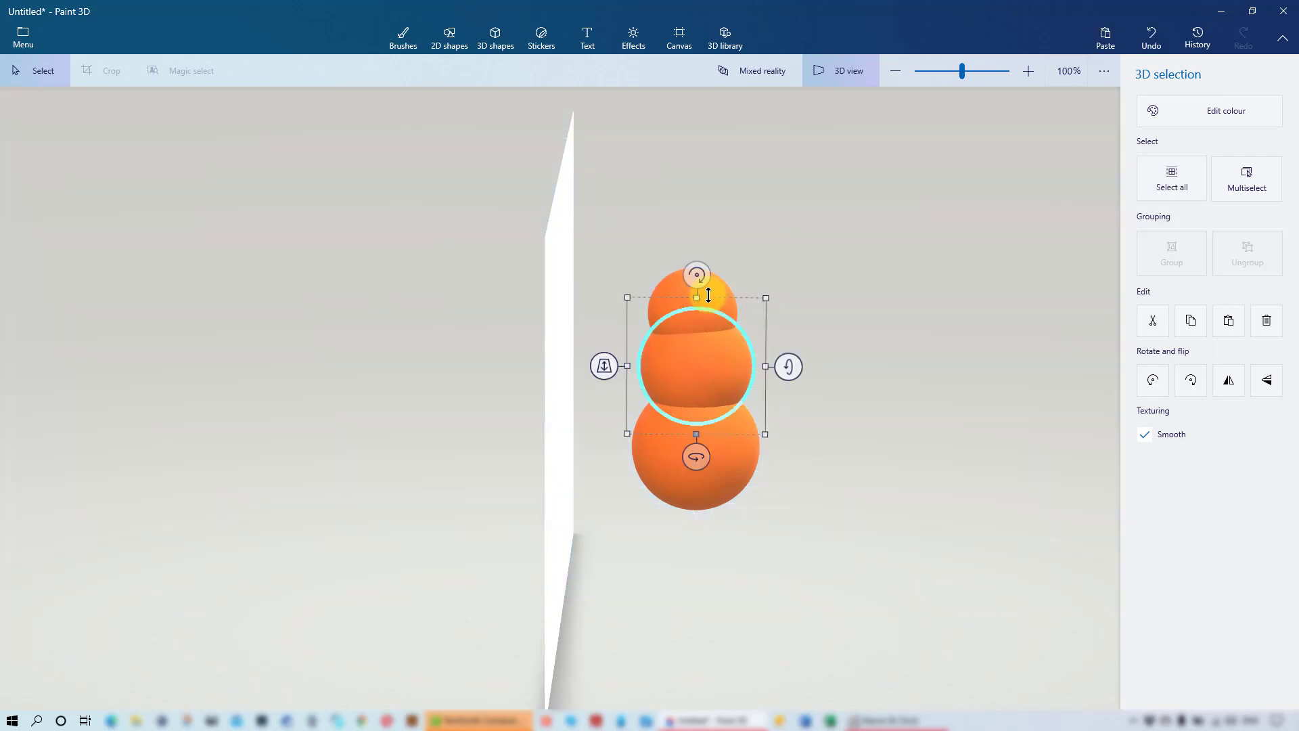
left_click(728, 303)
left_click_drag(710, 297, 714, 298)
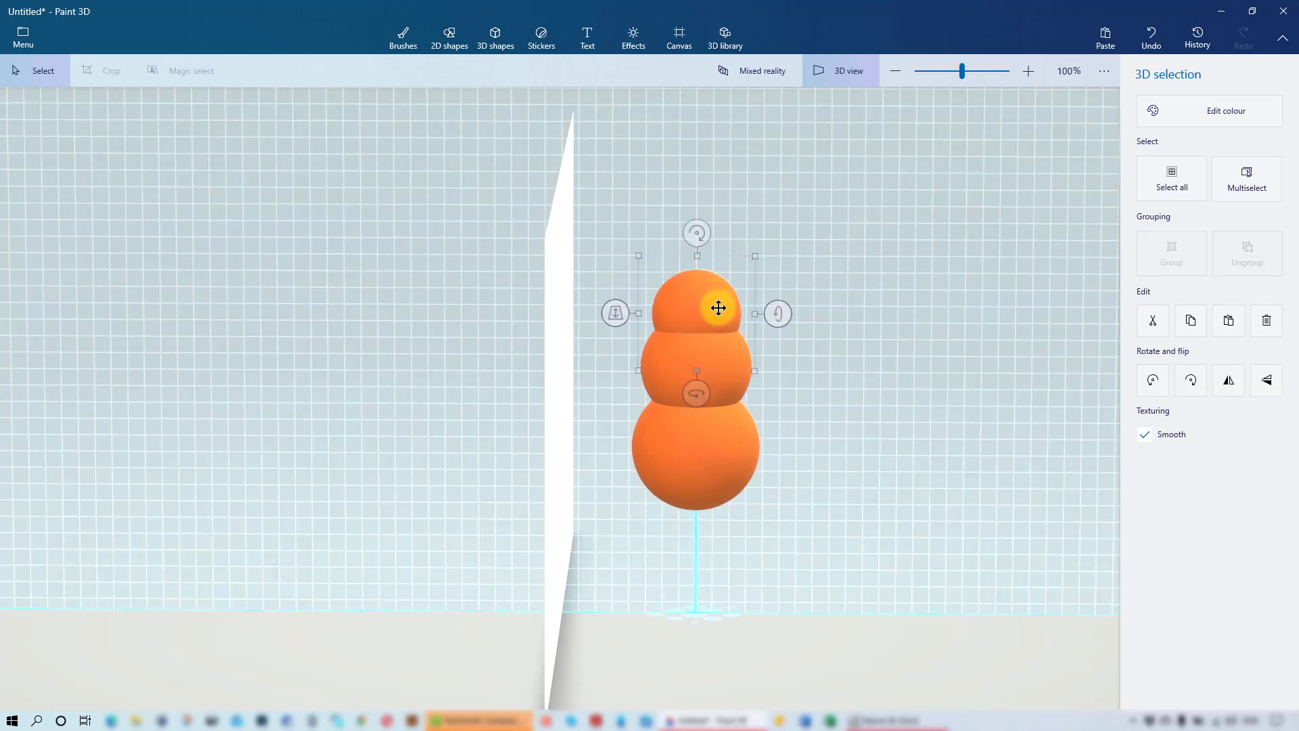
right_click_drag(735, 584, 536, 594)
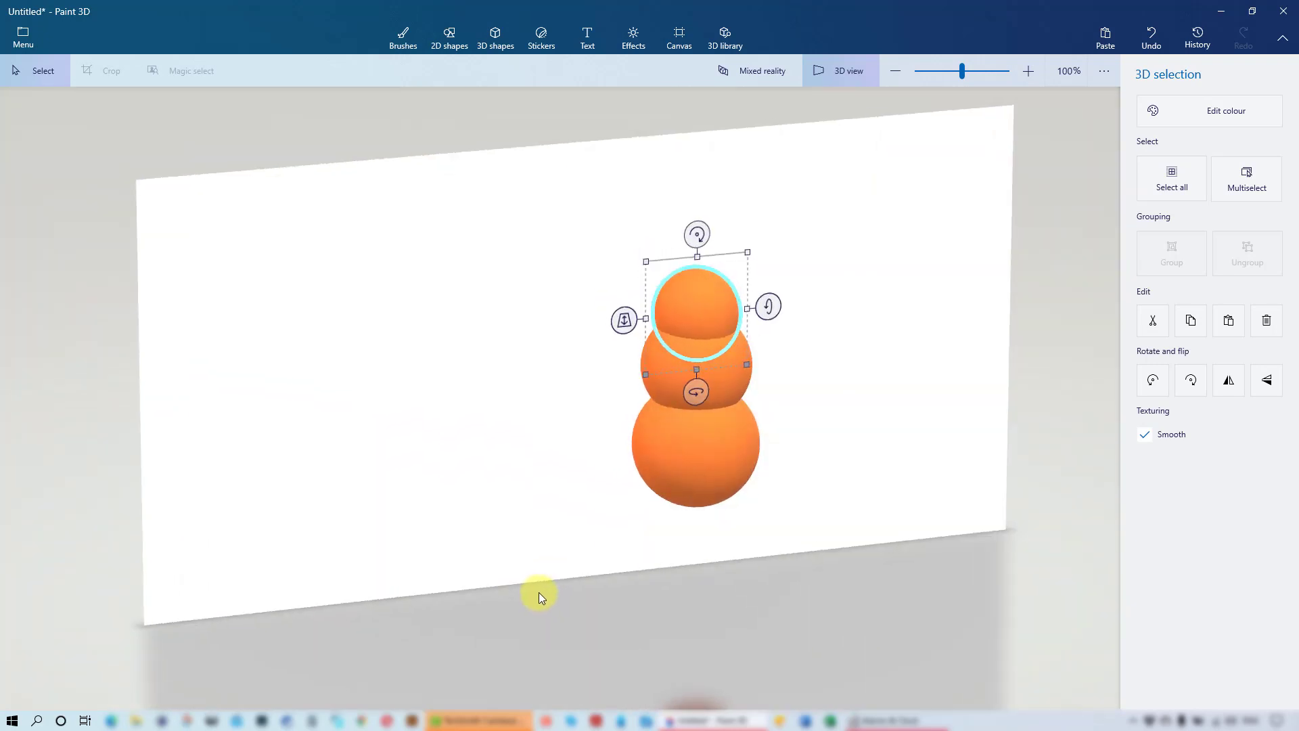
left_click(842, 73)
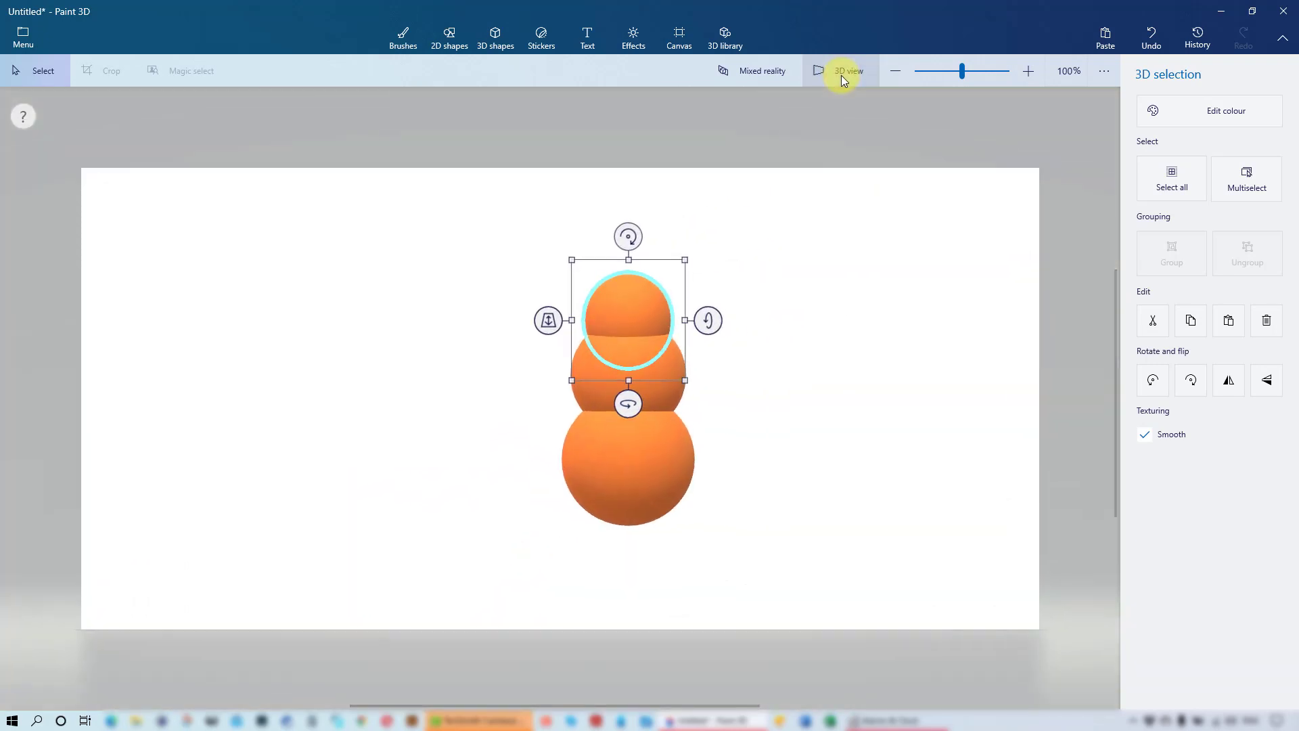
left_click(999, 420)
Select all three spheres and group them into one object
left_click(621, 500)
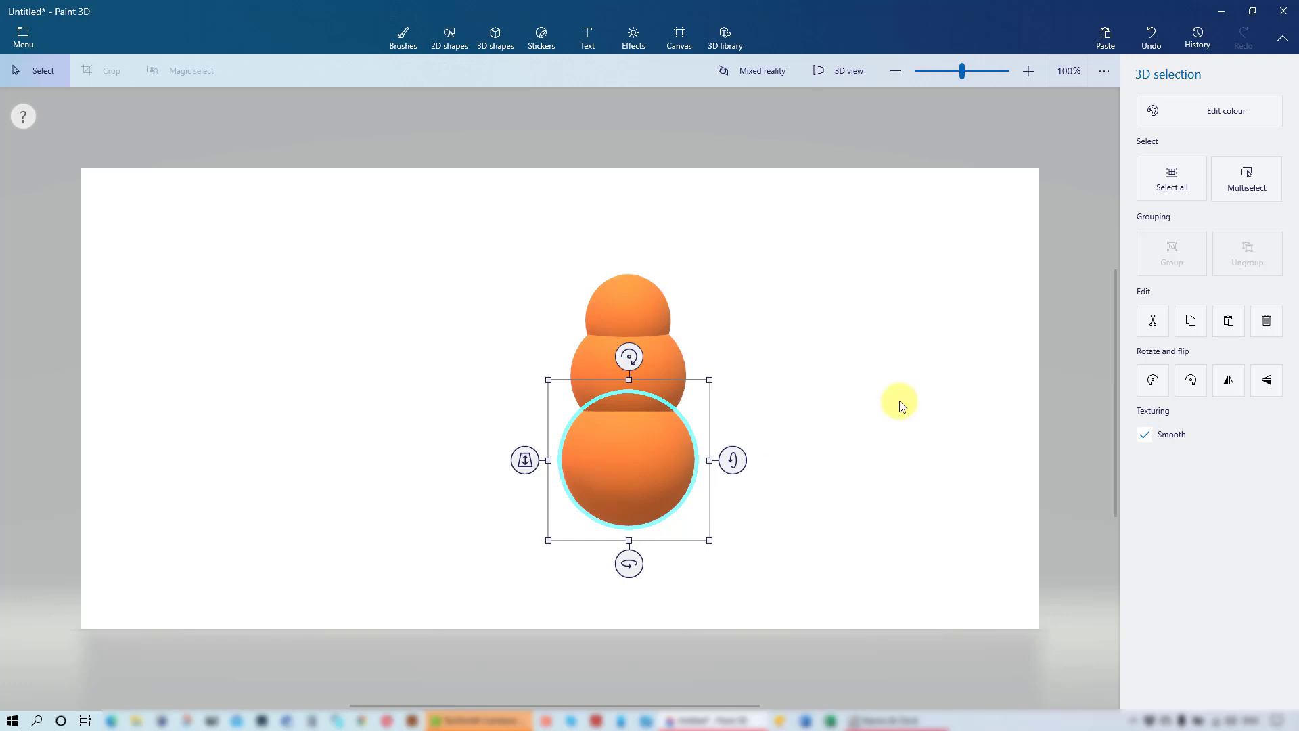
left_click(1164, 188)
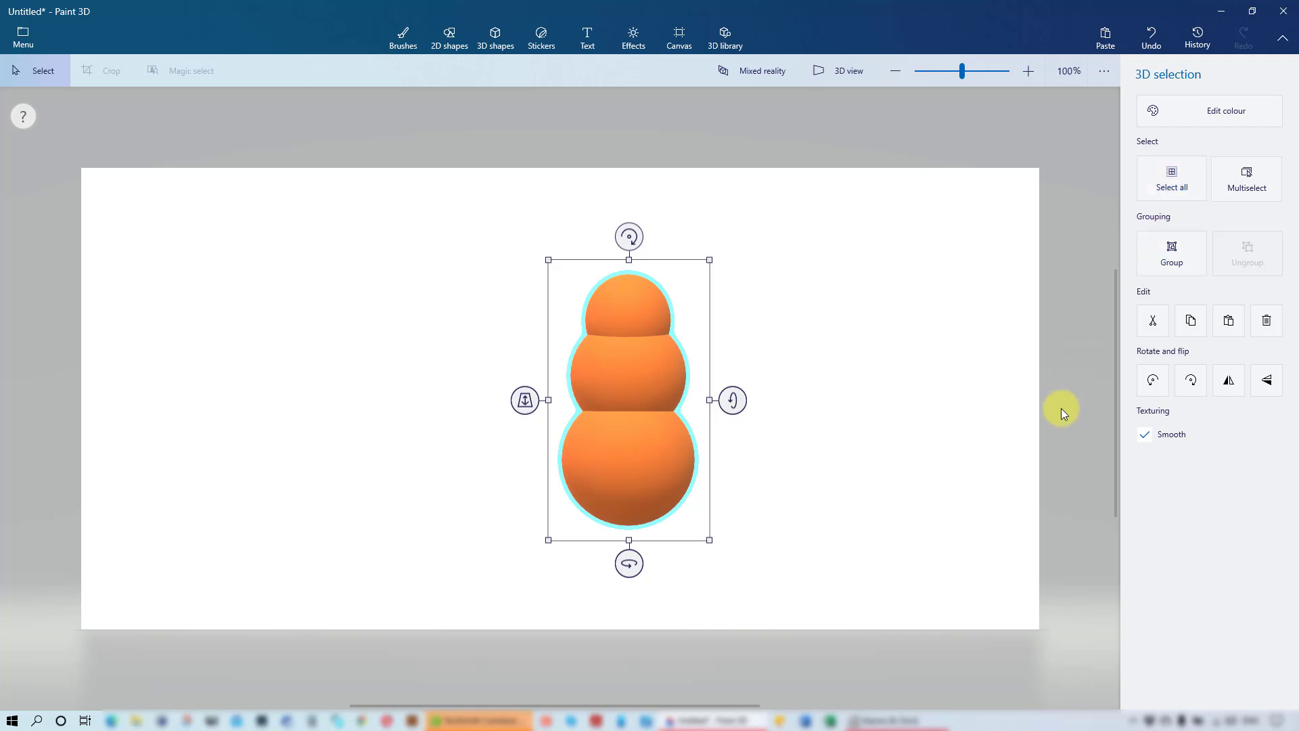
left_click(1169, 255)
left_click(867, 575)
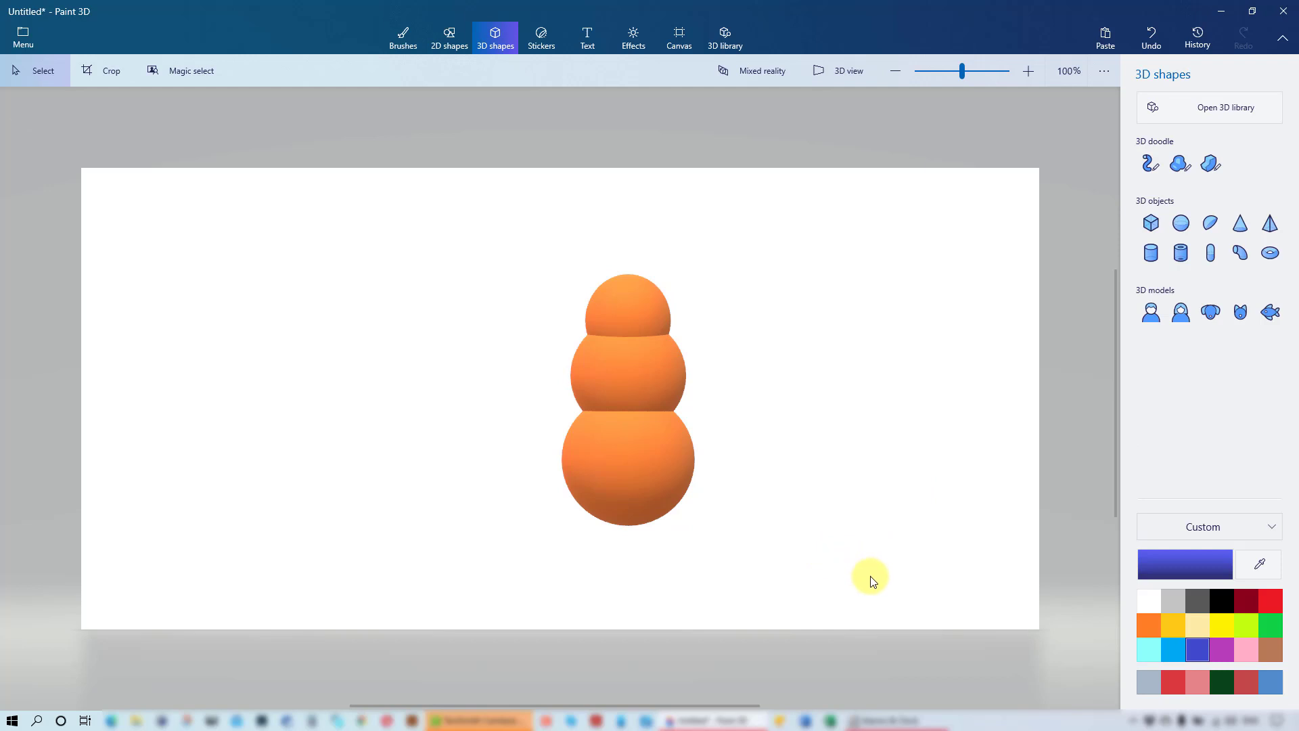
Apply the Sand texture to the bottom sphere, enlarge it to cover the whole front, and stamp it
left_click(535, 33)
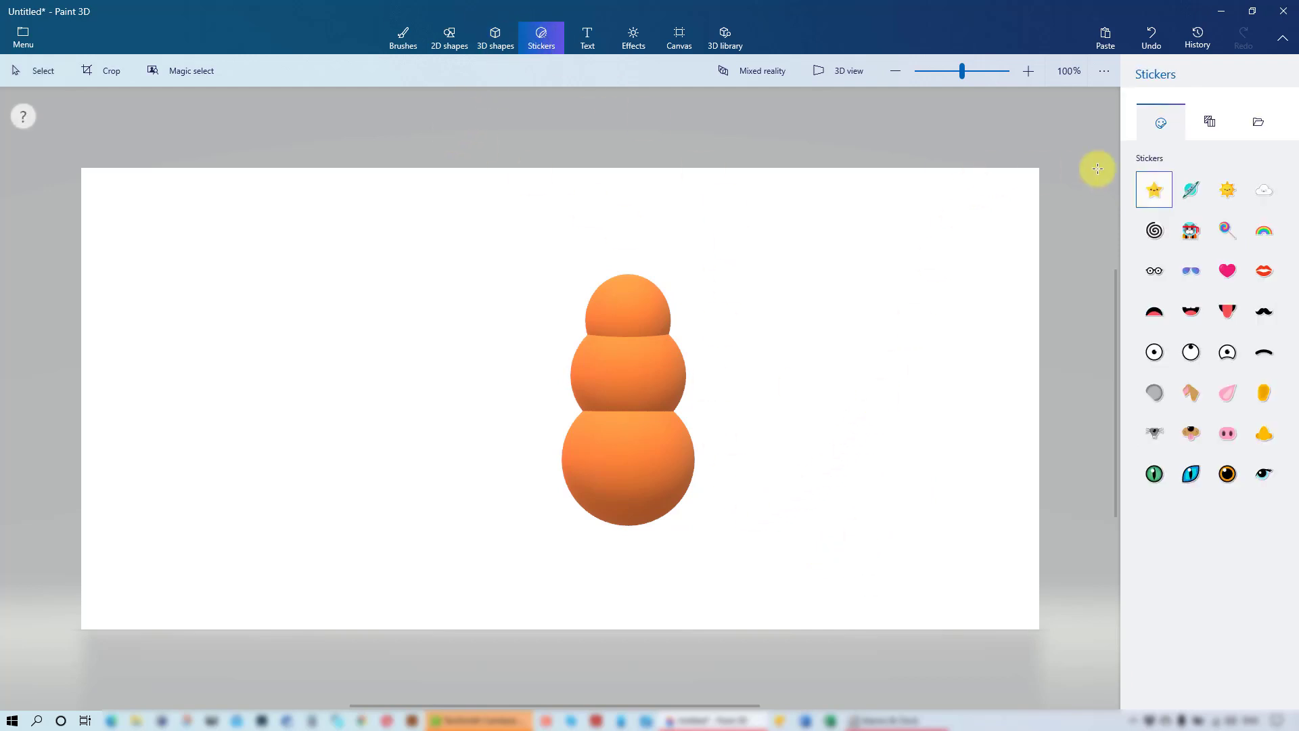
left_click(1210, 120)
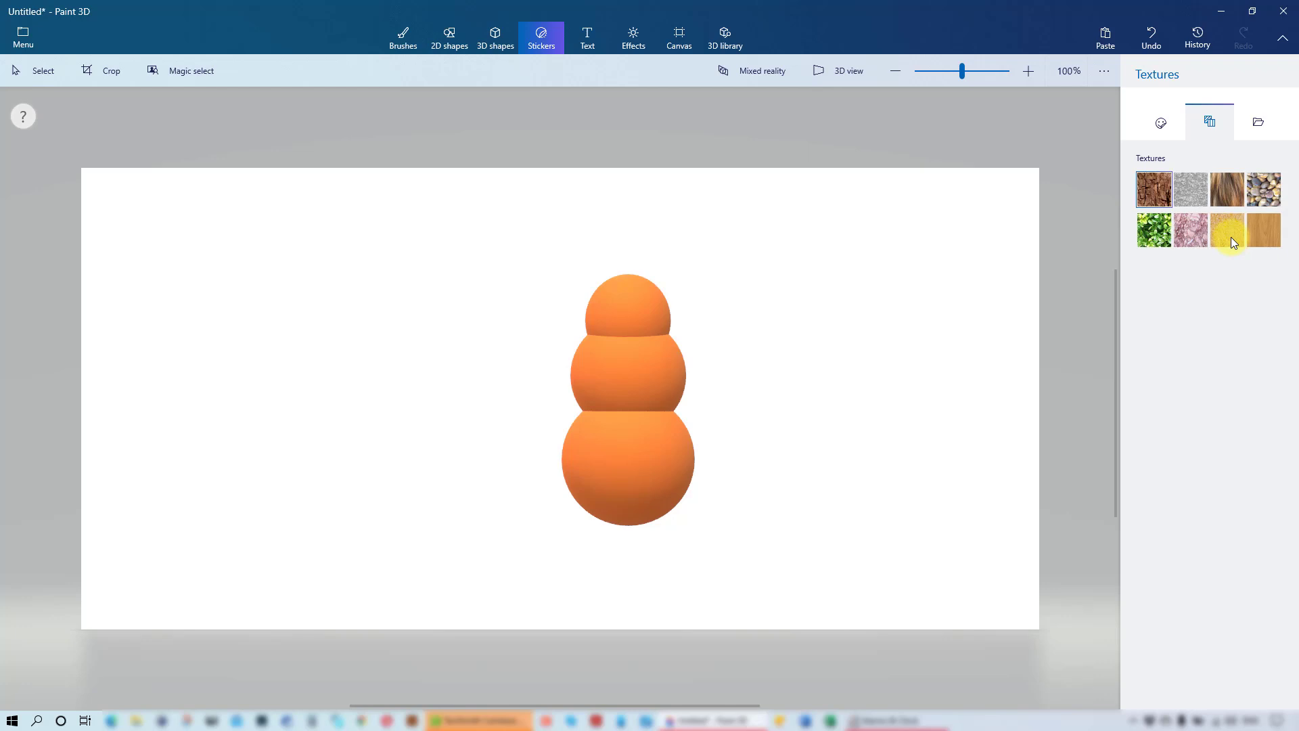
left_click(1231, 236)
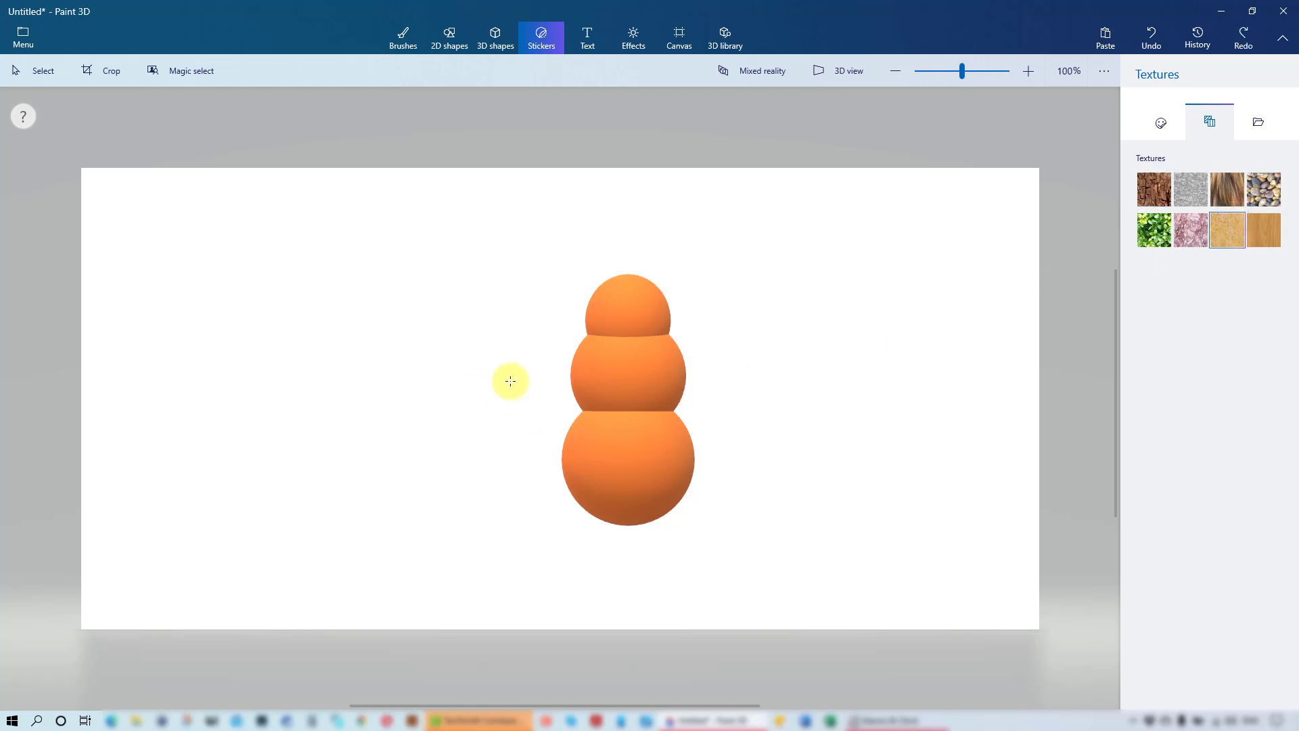
left_click_drag(586, 396, 749, 439)
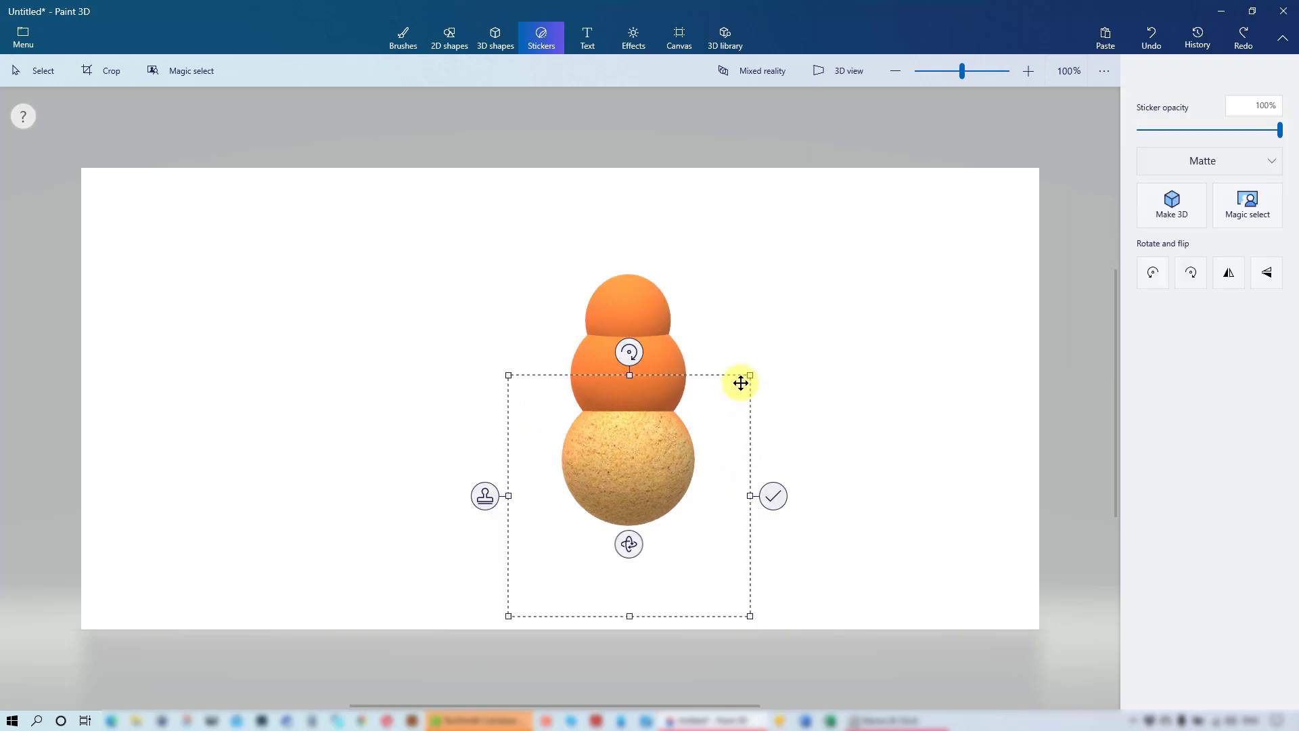
left_click_drag(749, 372, 781, 343)
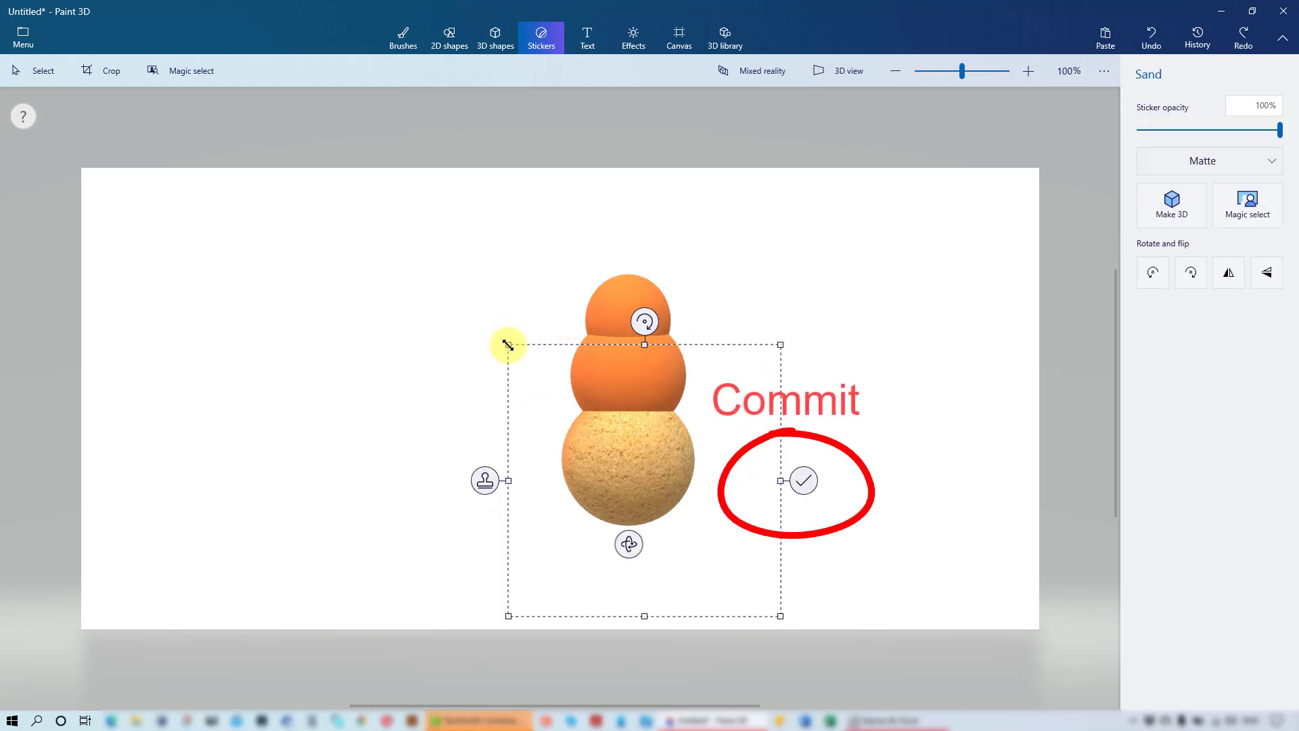
left_click_drag(503, 345, 506, 345)
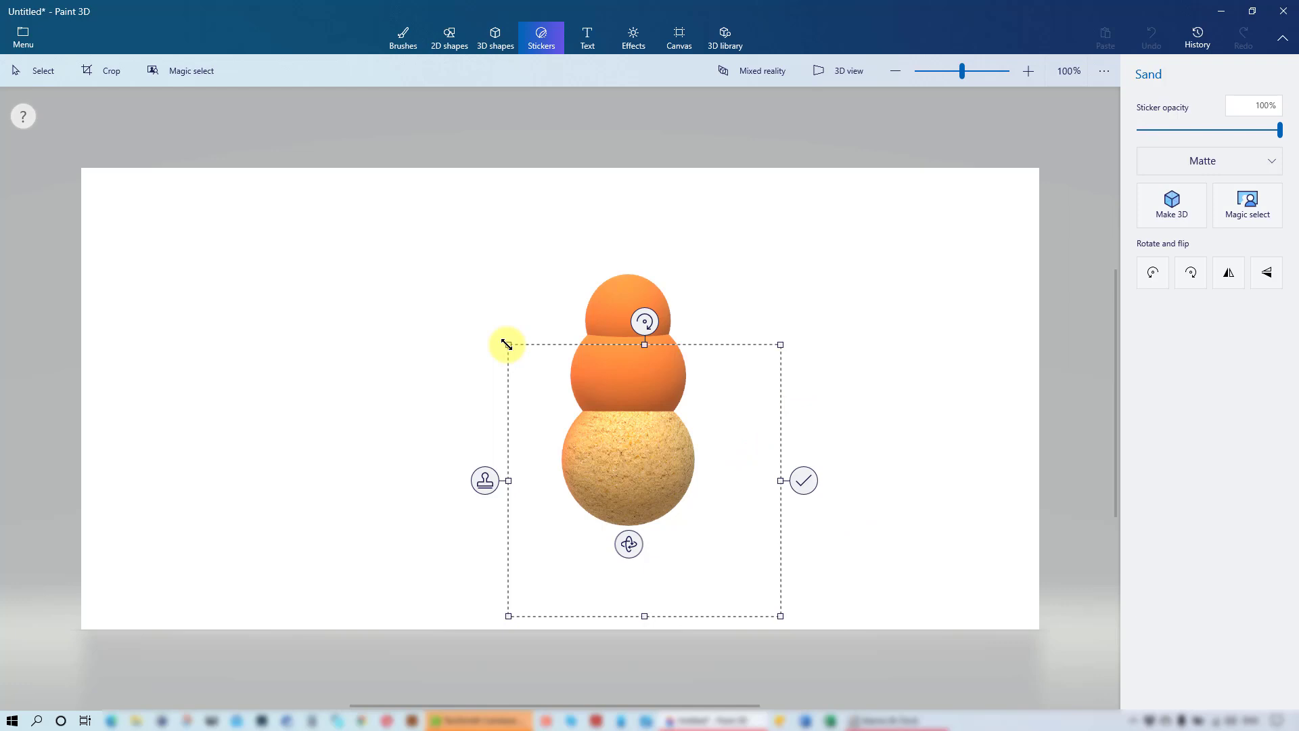
left_click_drag(506, 344, 466, 327)
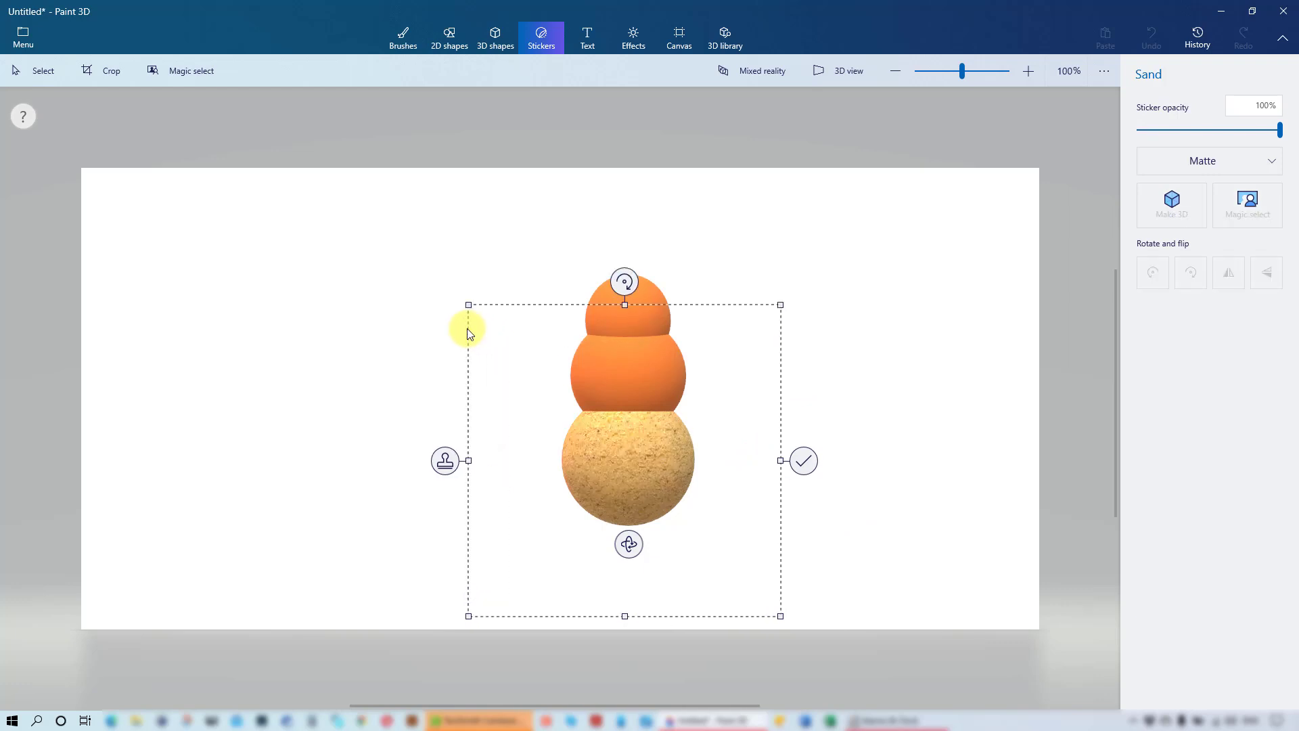
left_click(444, 460)
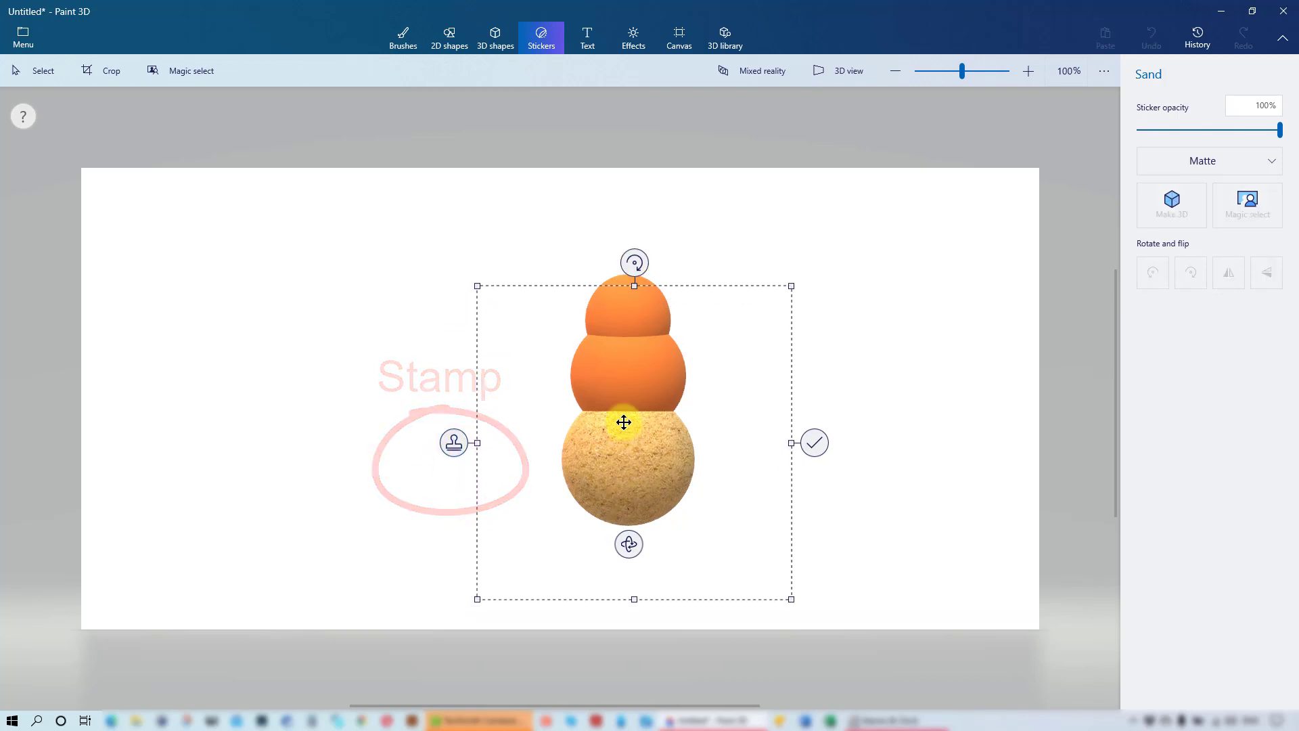
Reposition the Sand texture over the middle and top spheres in turn and stamp it on each
left_click_drag(623, 422, 616, 380)
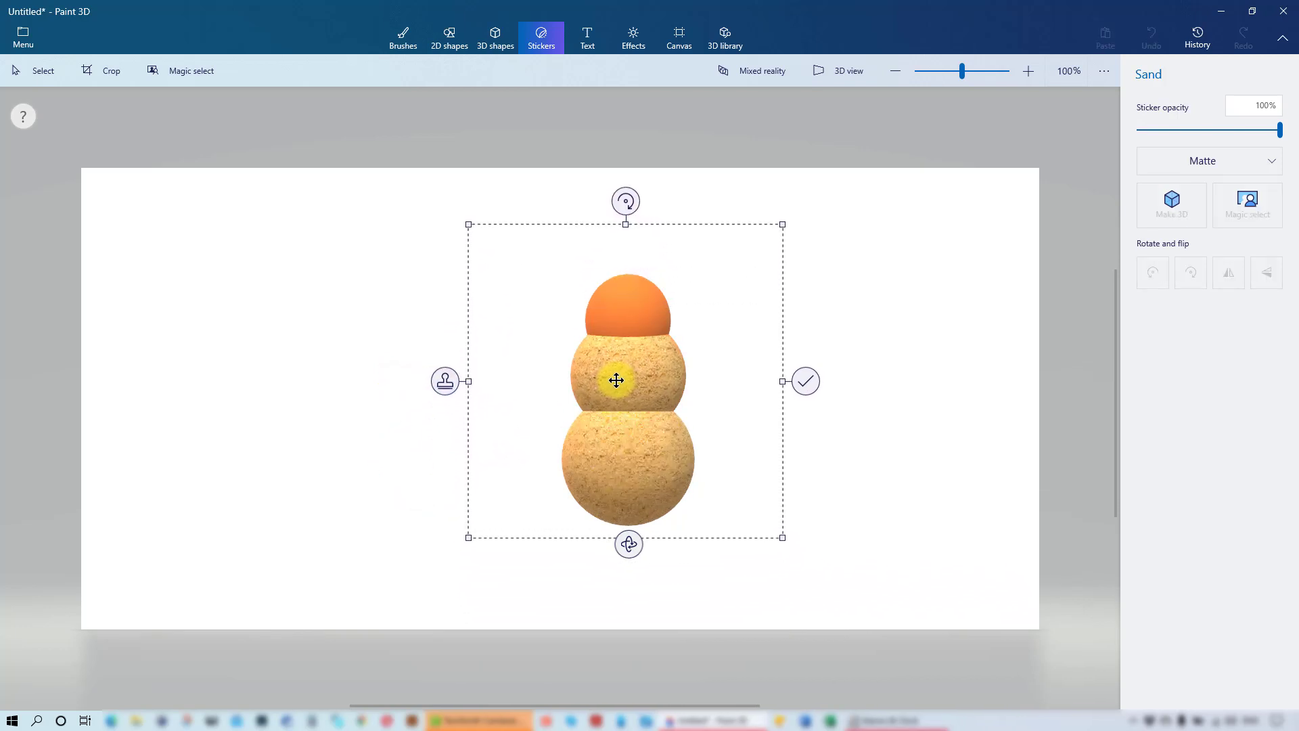
left_click(447, 381)
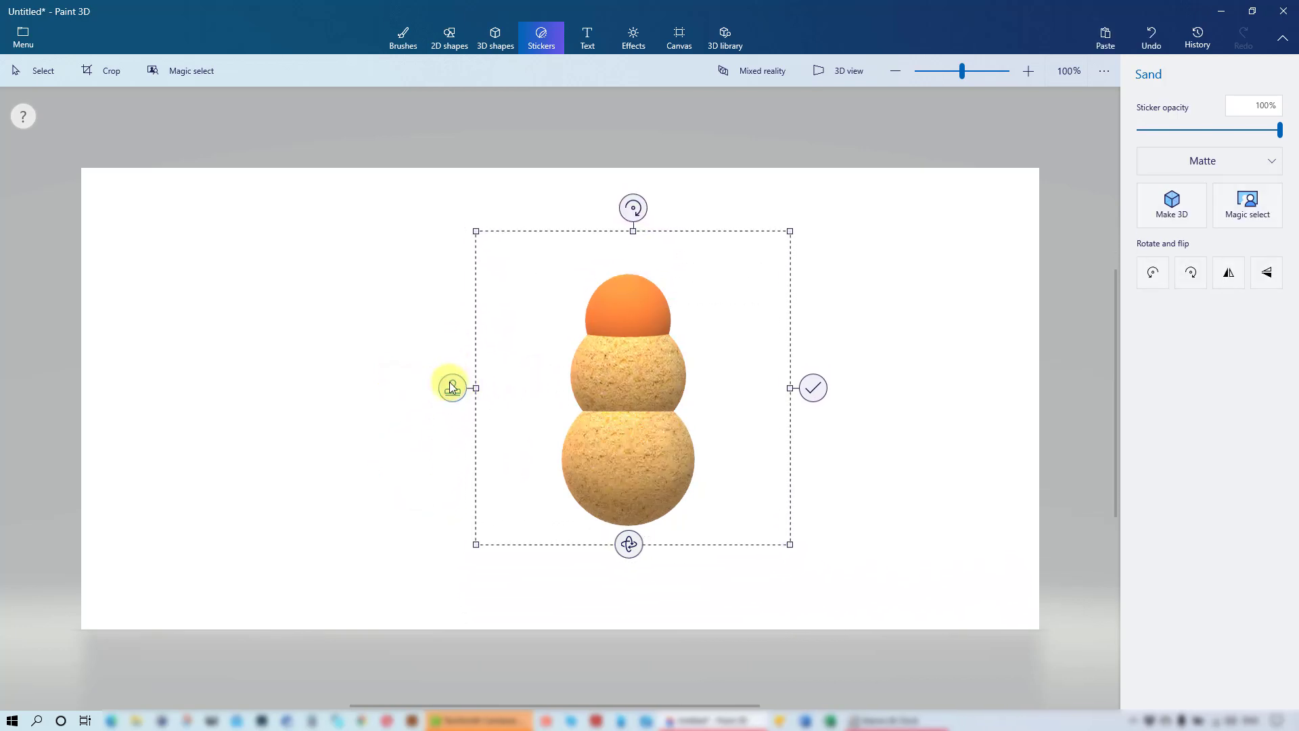
left_click_drag(629, 379, 624, 312)
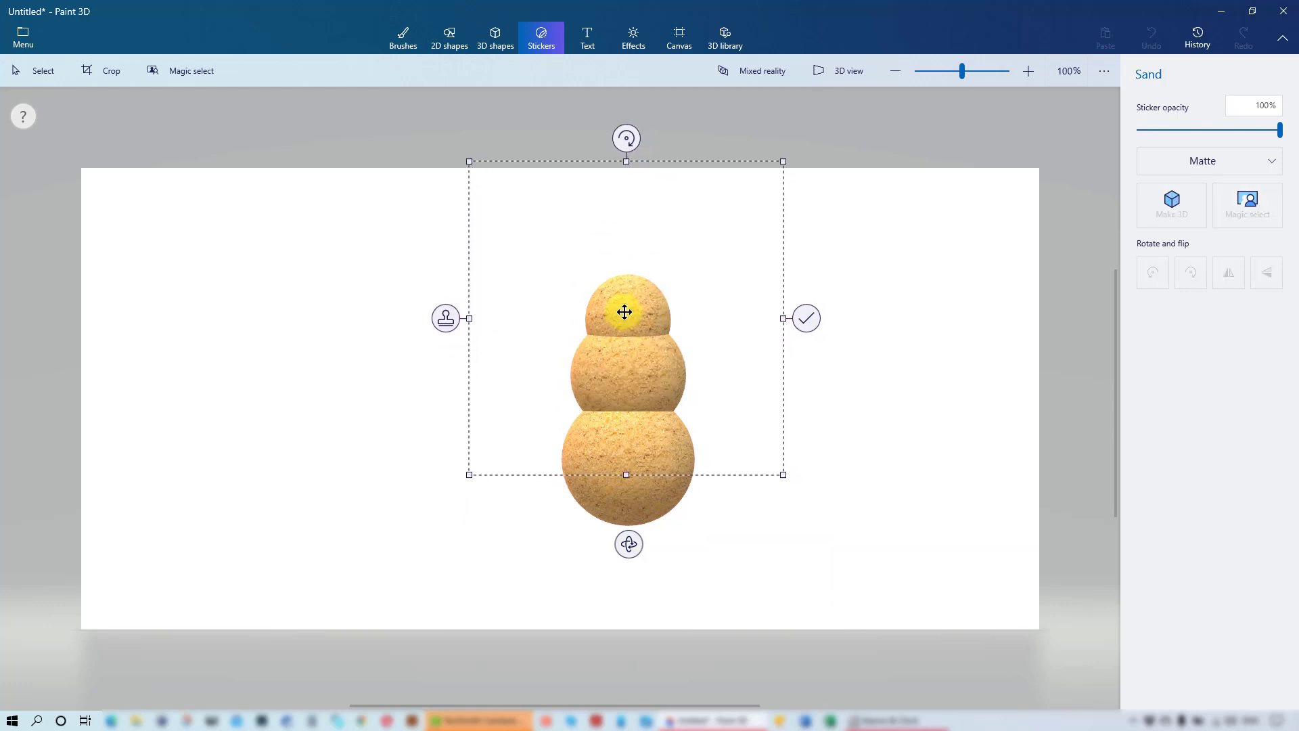
left_click(444, 316)
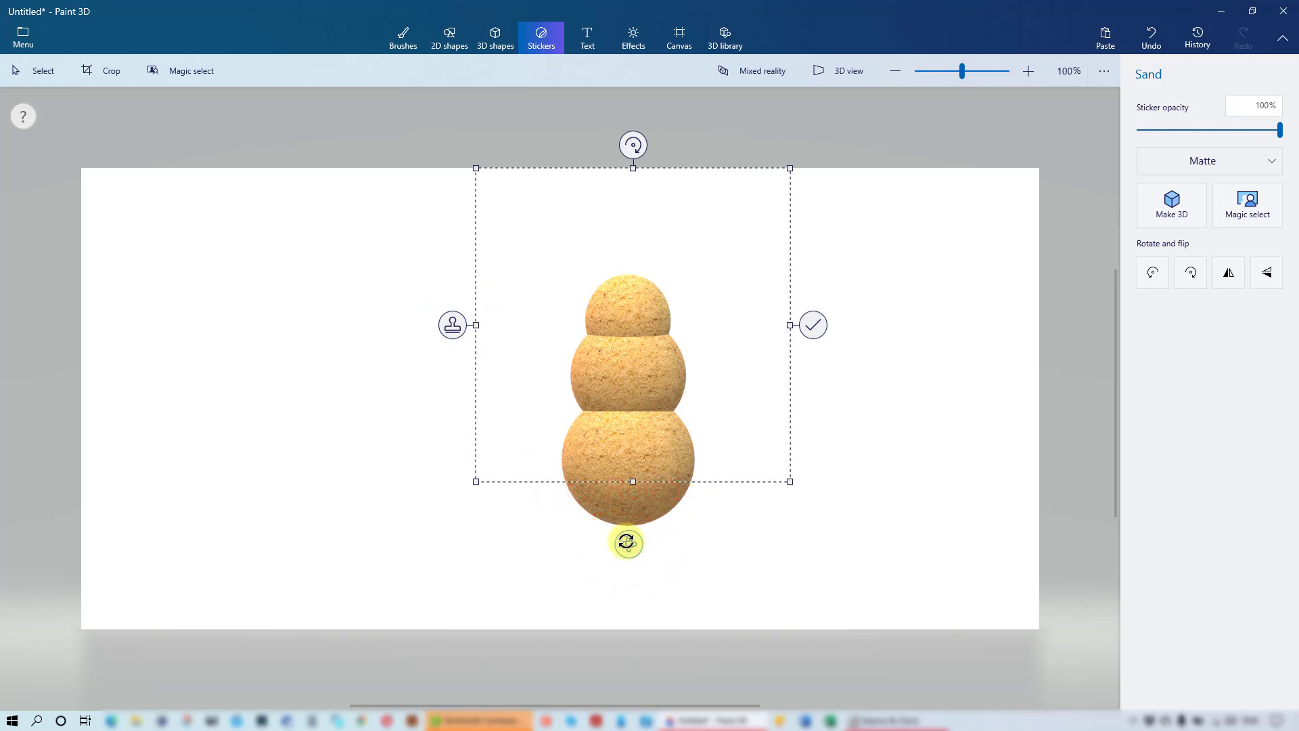
Rotate the figure to its bare back side and stamp the Sand texture over the spheres there
left_click_drag(629, 539, 856, 522)
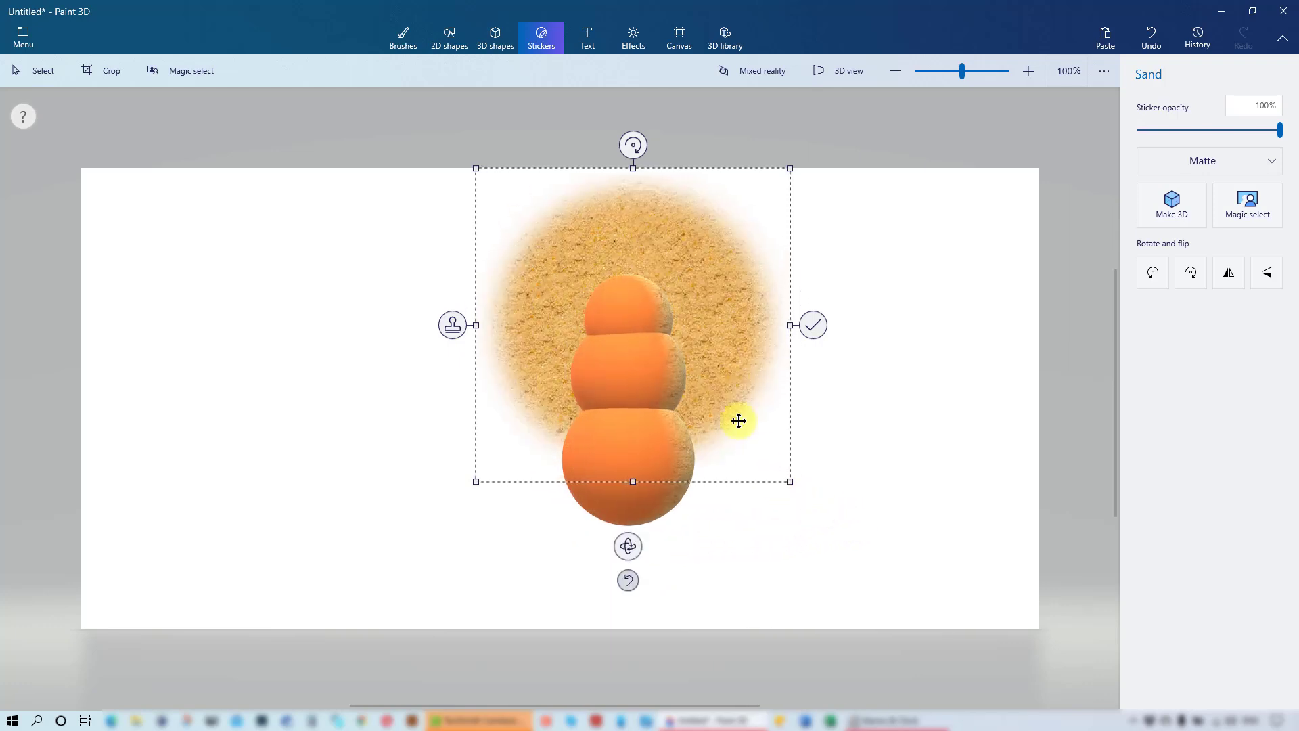
left_click_drag(690, 293, 635, 449)
left_click(420, 336)
left_click(433, 370)
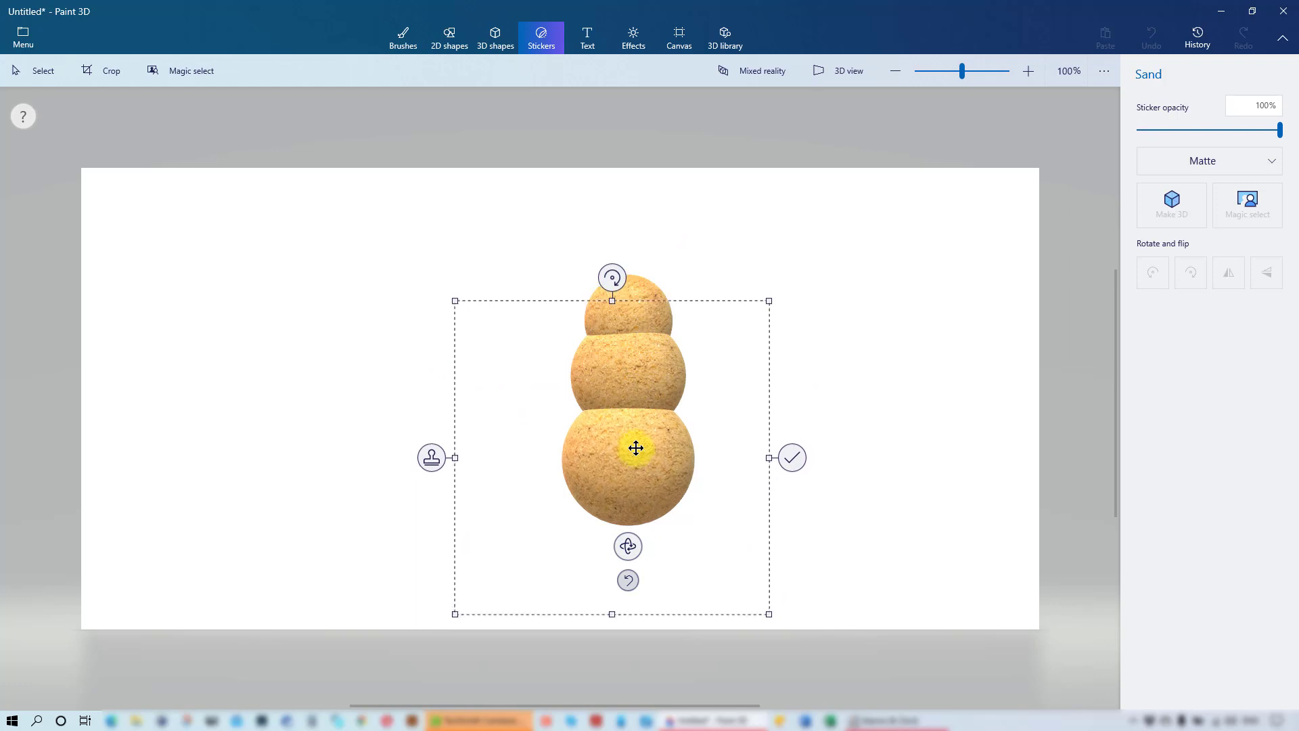
Rotate the figure further and stamp the Sand texture over the bare areas of all three spheres
left_click_drag(622, 548, 733, 543)
left_click_drag(516, 446, 542, 462)
left_click_drag(635, 551, 734, 548)
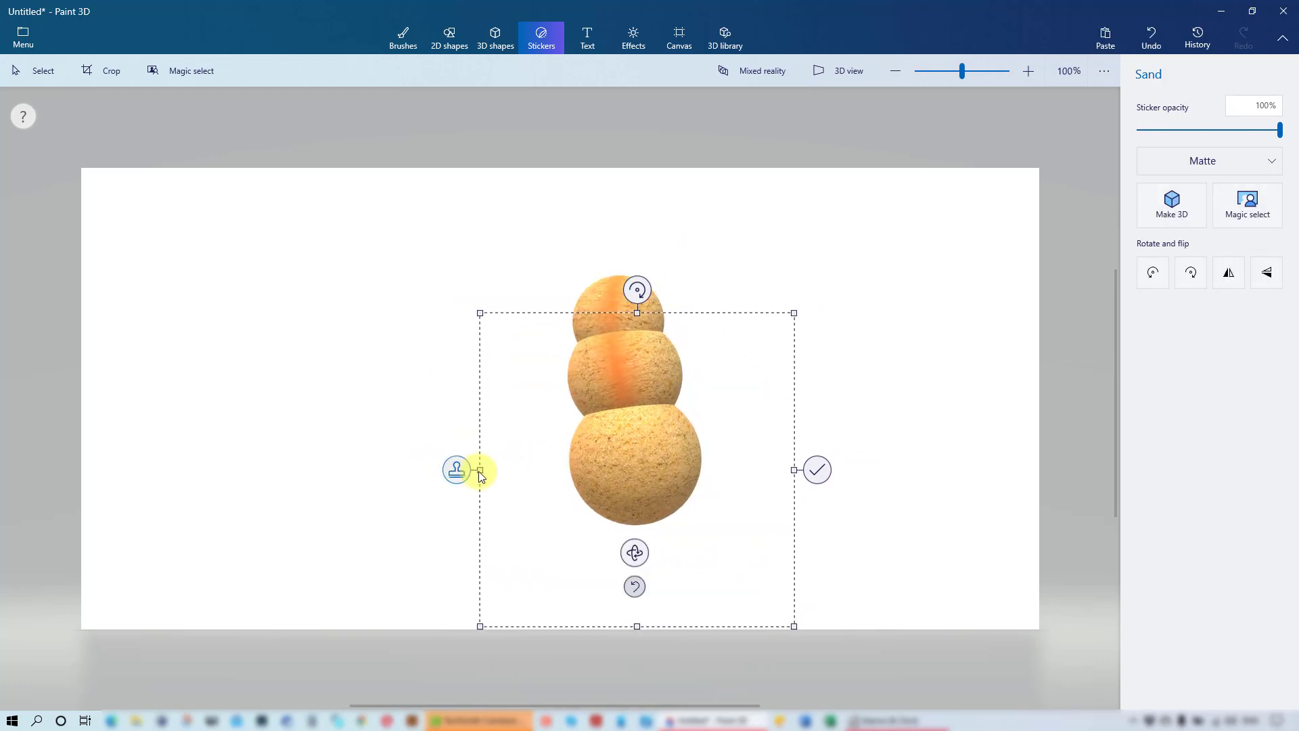
mouse_move(630, 462)
left_mouse_down()
mouse_move(623, 403)
mouse_move(639, 472)
mouse_move(612, 306)
left_mouse_up()
left_click(468, 482)
left_click(456, 394)
left_click(448, 322)
Rotate the figure in the opposite direction and stamp the Sand texture over the lower spheres on that side
left_click_drag(635, 553, 365, 522)
left_click_drag(709, 342, 667, 455)
left_click(410, 436)
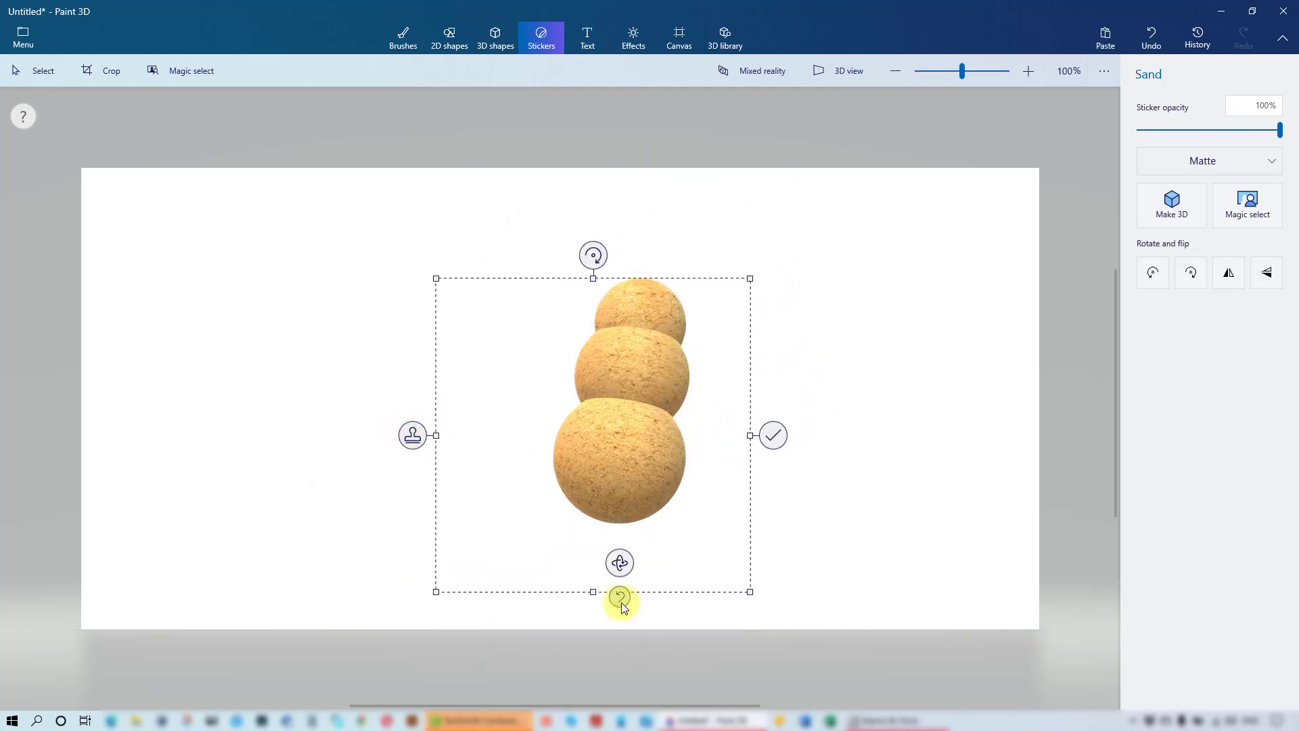
Reset the figure's rotation to face front and finish placing the Sand texture
left_click_drag(617, 597, 586, 562)
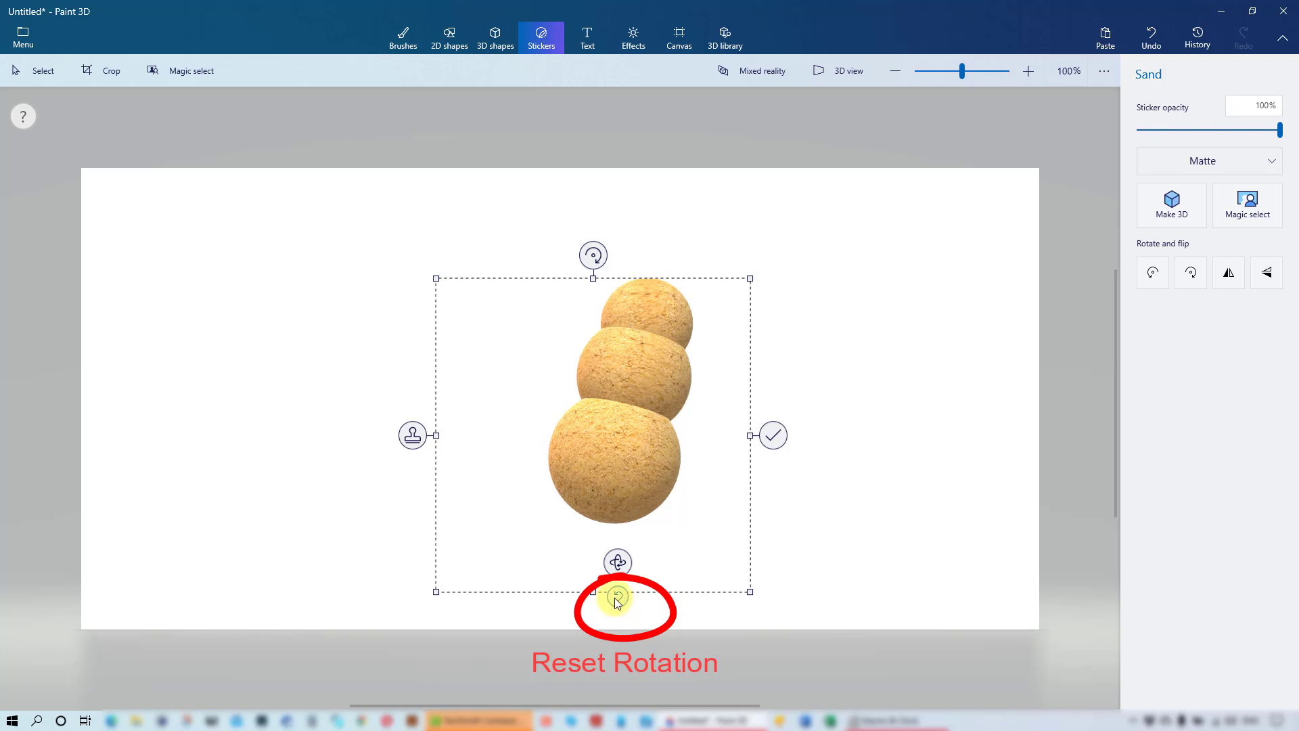
left_click(616, 597)
left_click(884, 508)
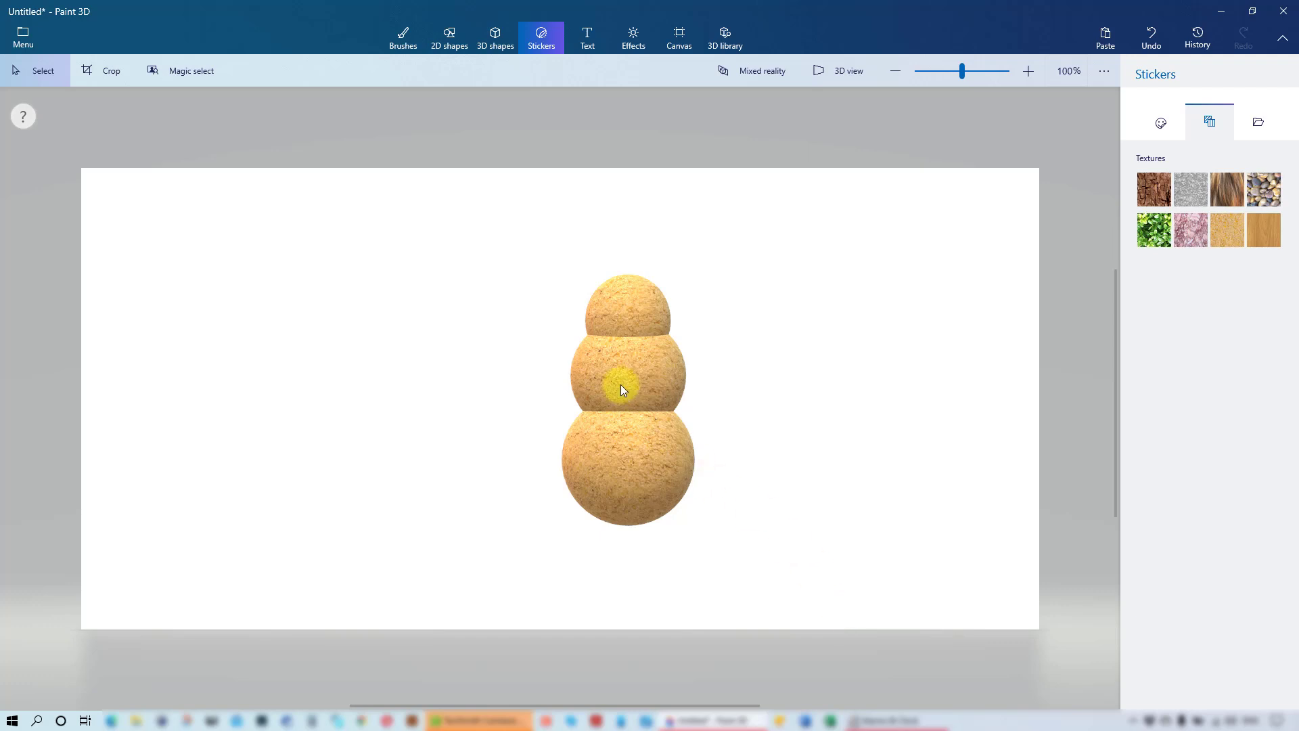
Draw a perfect circle beside the figure with solid red fill and no outline, and convert it to a 3D object
left_click(453, 44)
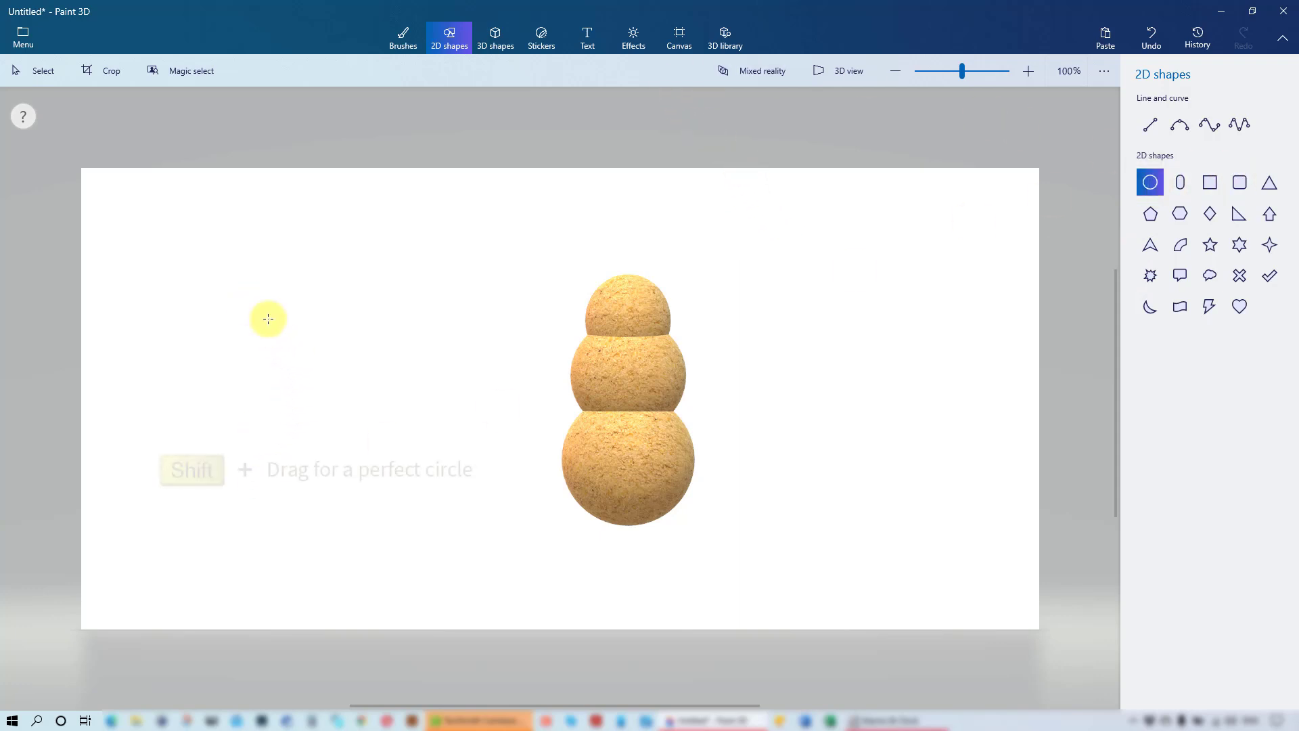
left_click_drag(267, 318, 338, 391, "shift")
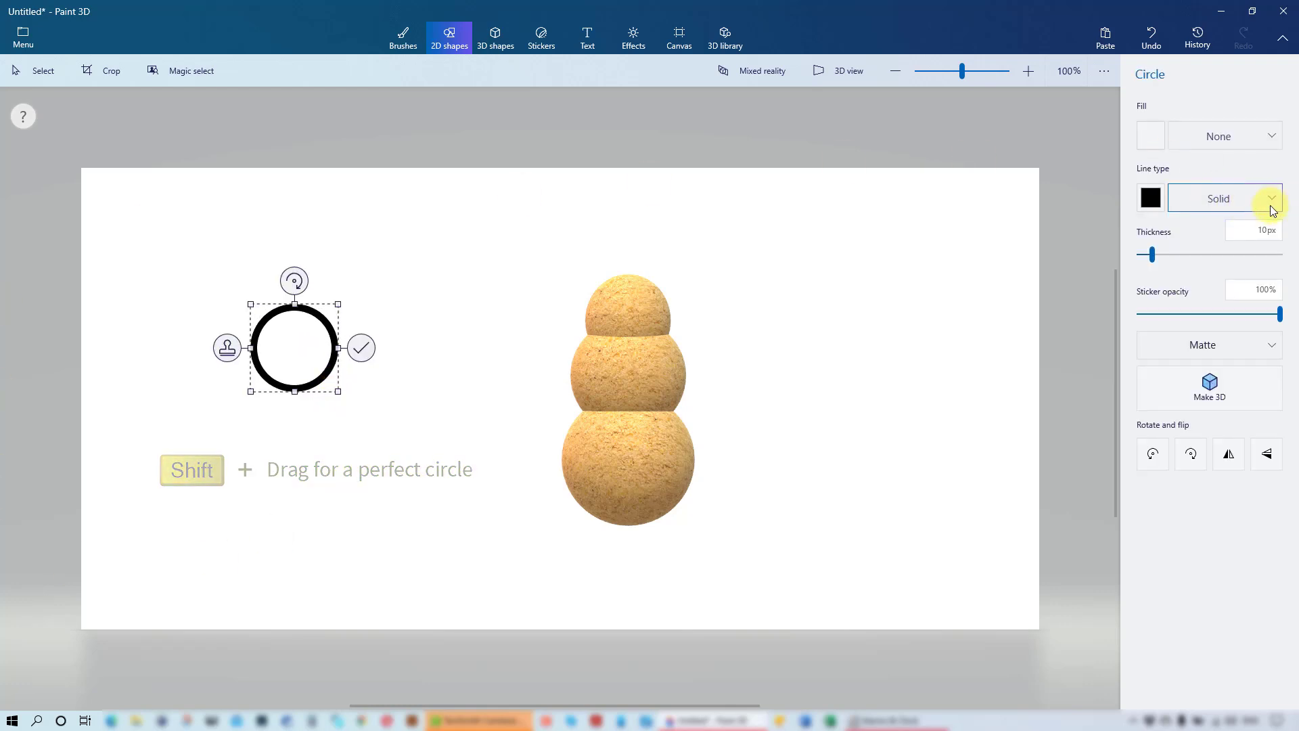
left_click(1149, 137)
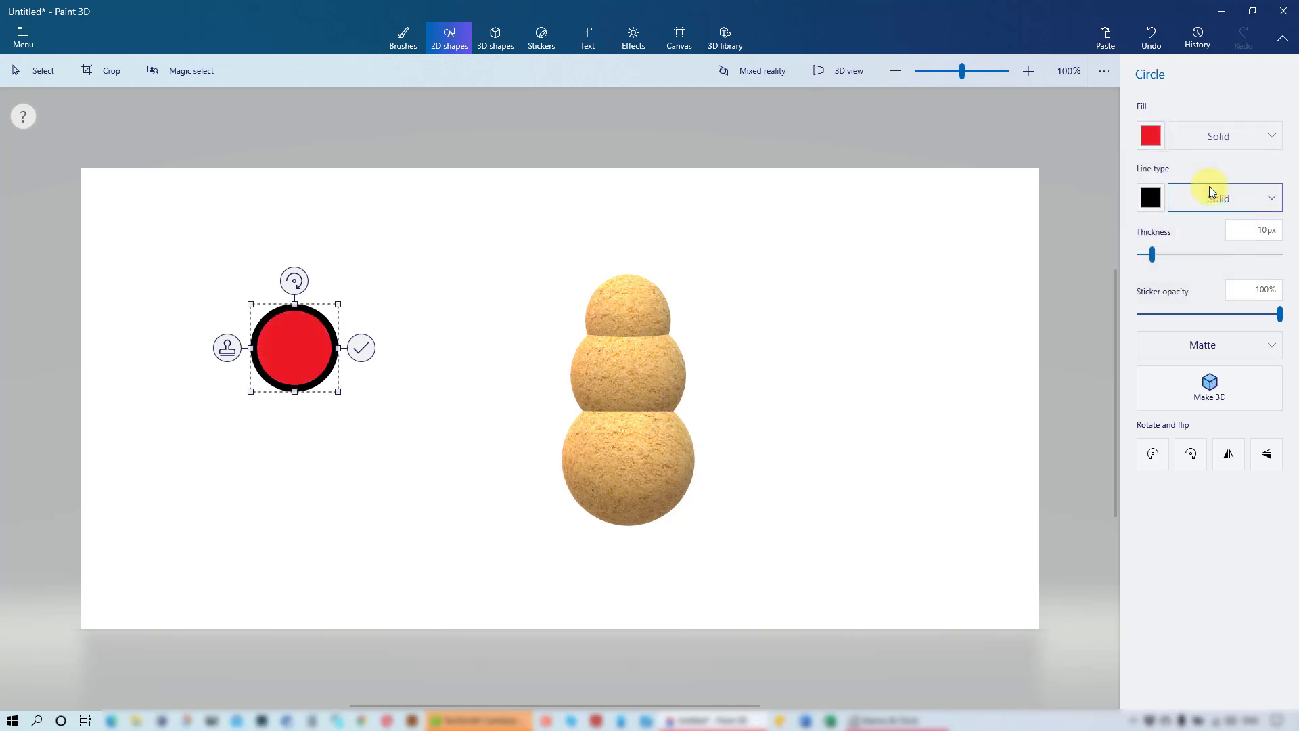
left_click(1267, 197)
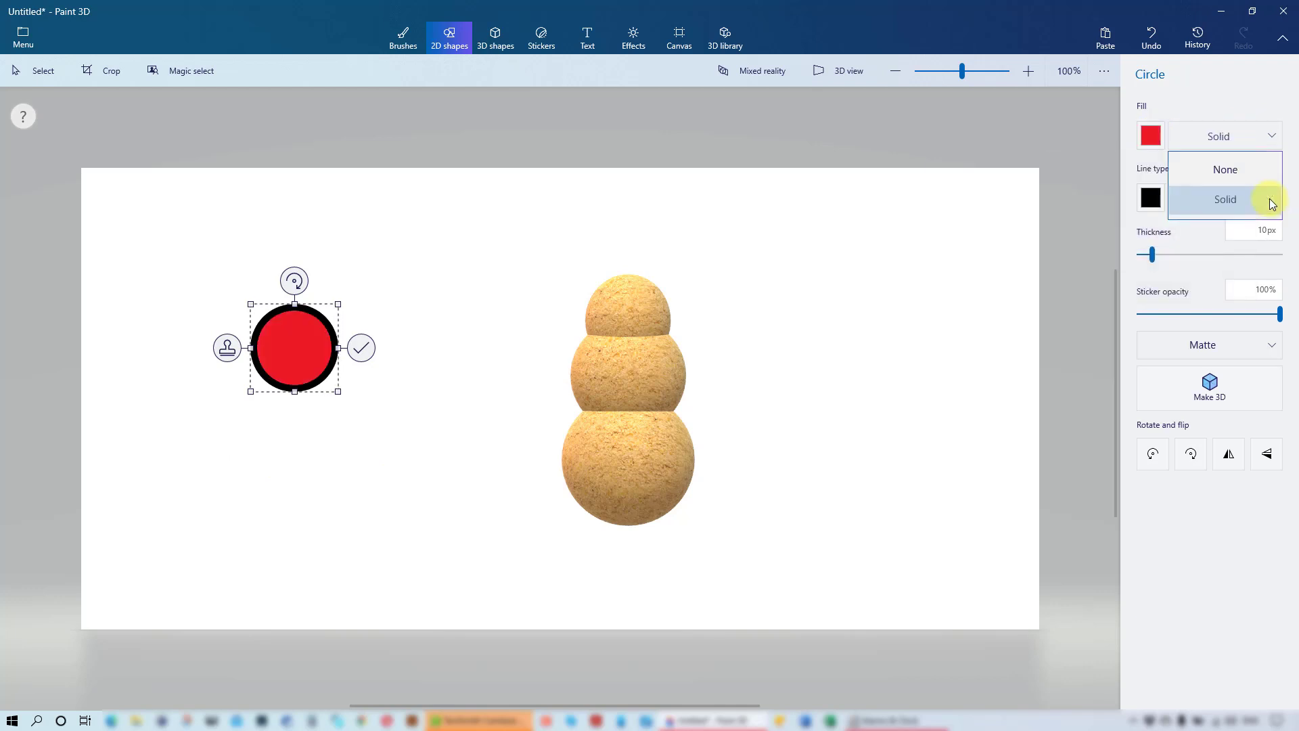
left_click(1225, 172)
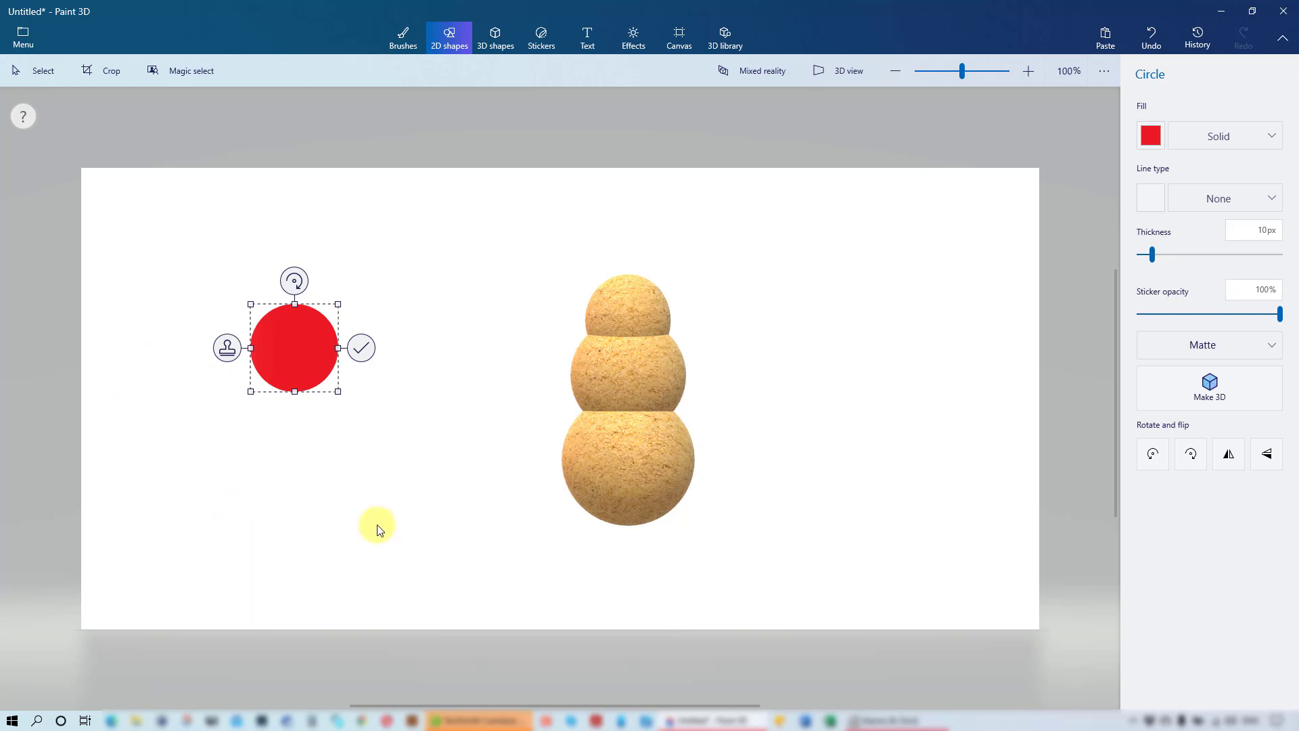
left_click(1198, 396)
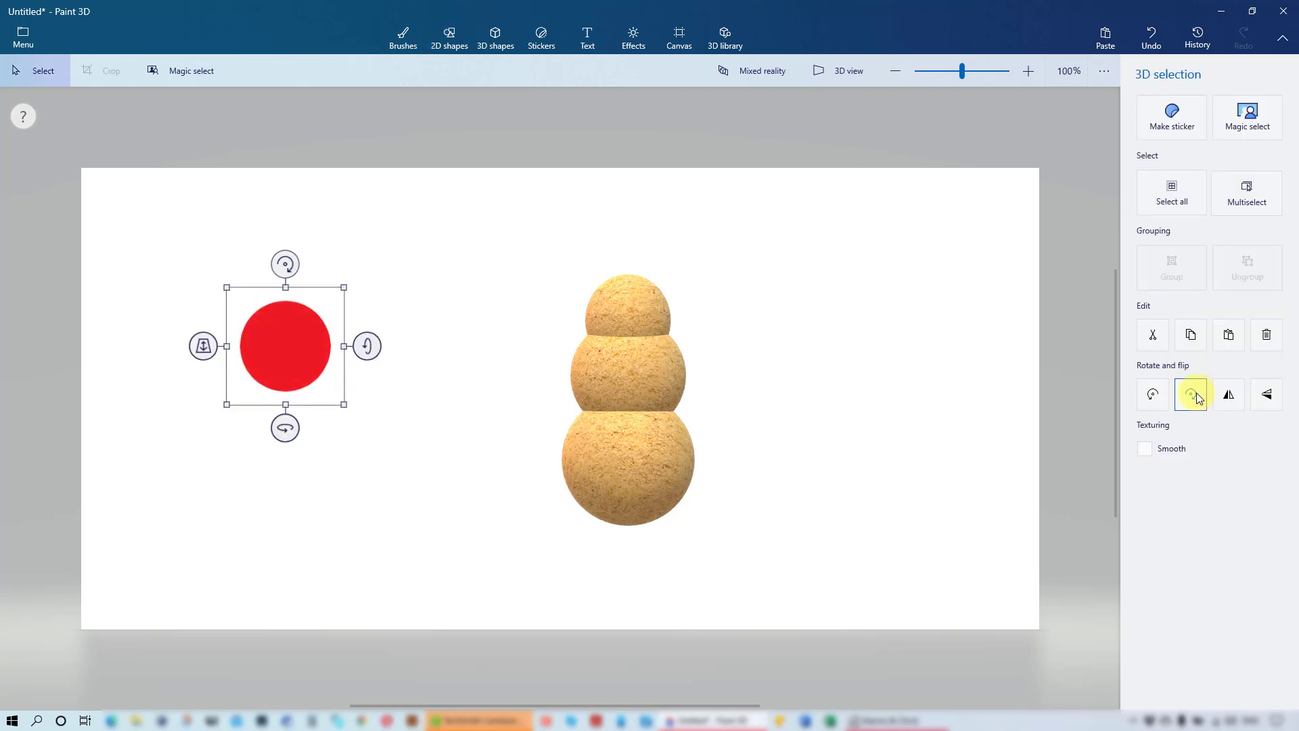
key("ctrl+z")
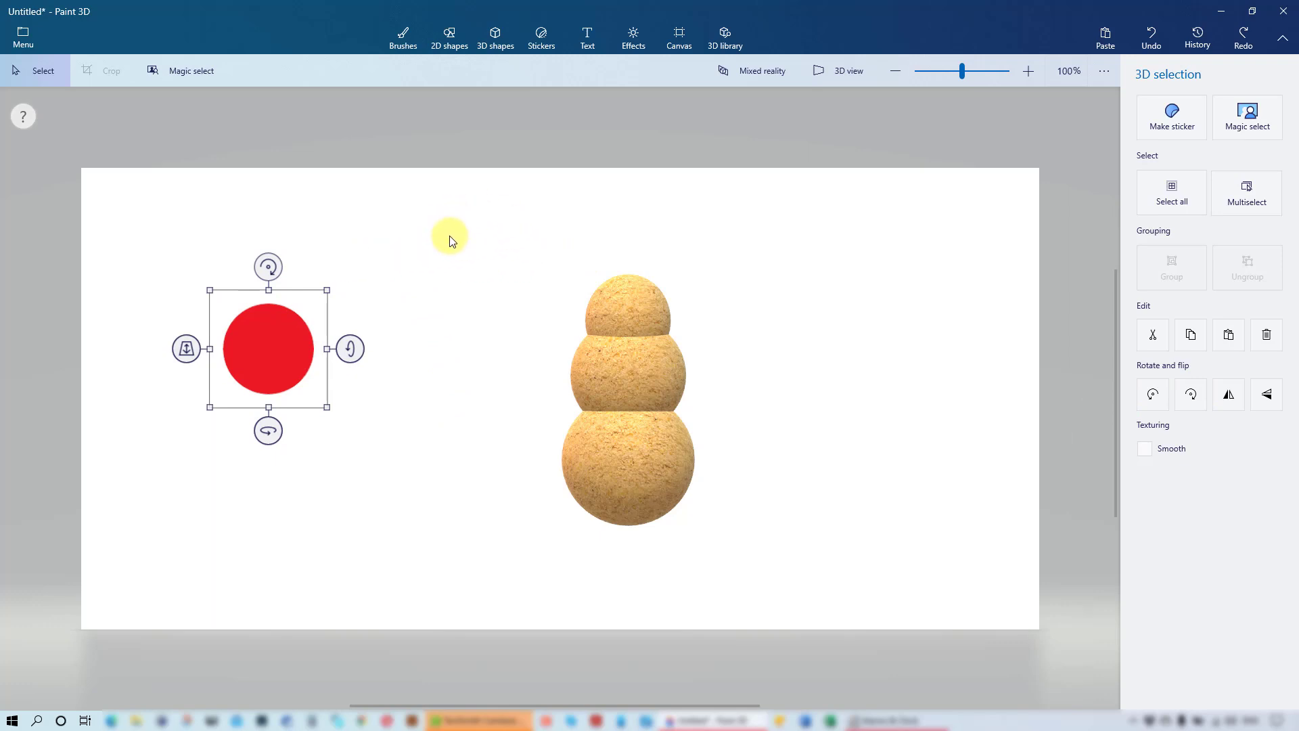
Draw a small black-filled circle without outline and place two copies on the red disc as buttonholes
left_click(451, 36)
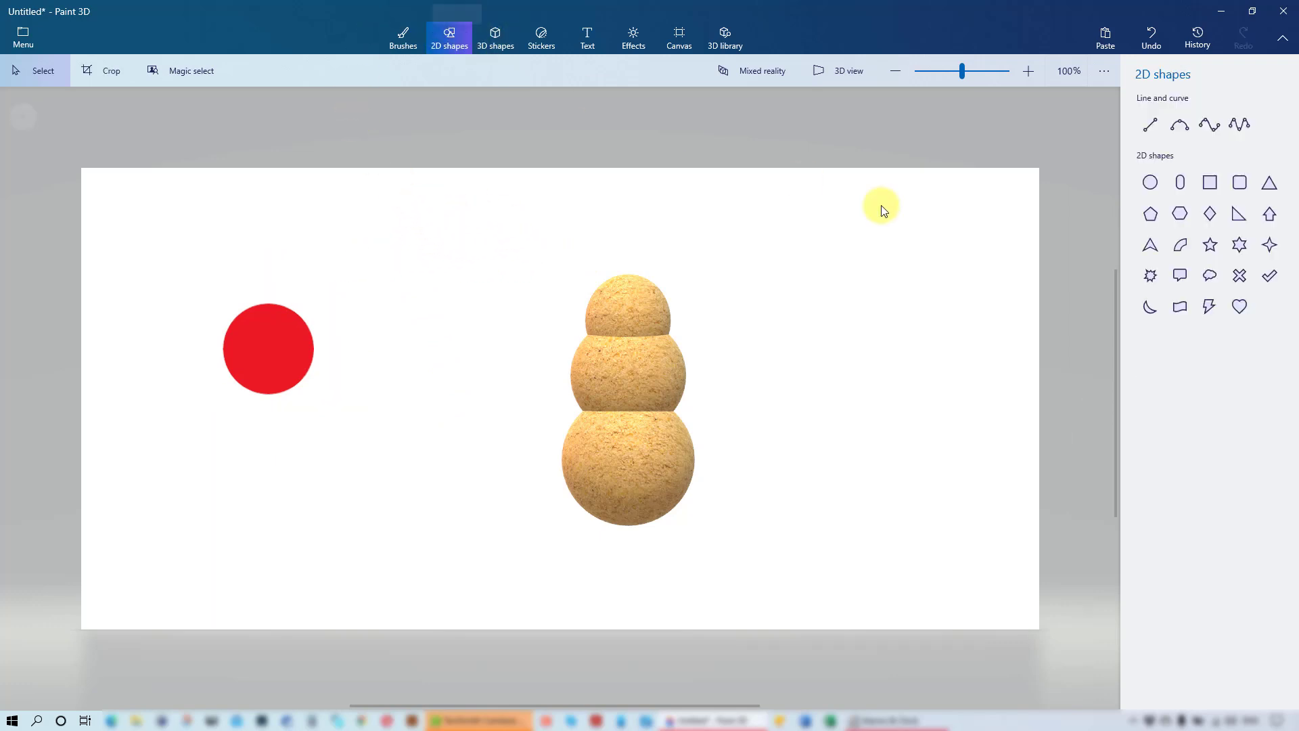
left_click(1150, 184)
left_click_drag(442, 230, 517, 300)
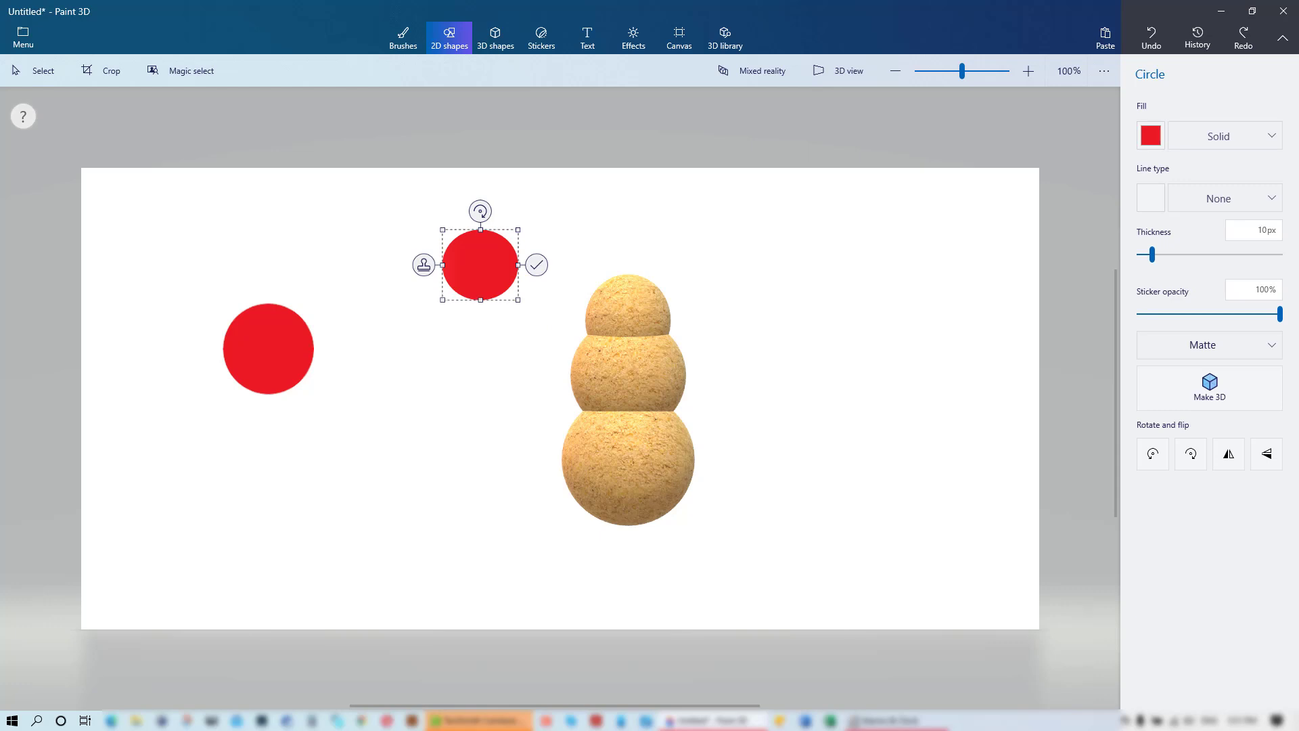
left_click(1153, 139)
left_click(1163, 185)
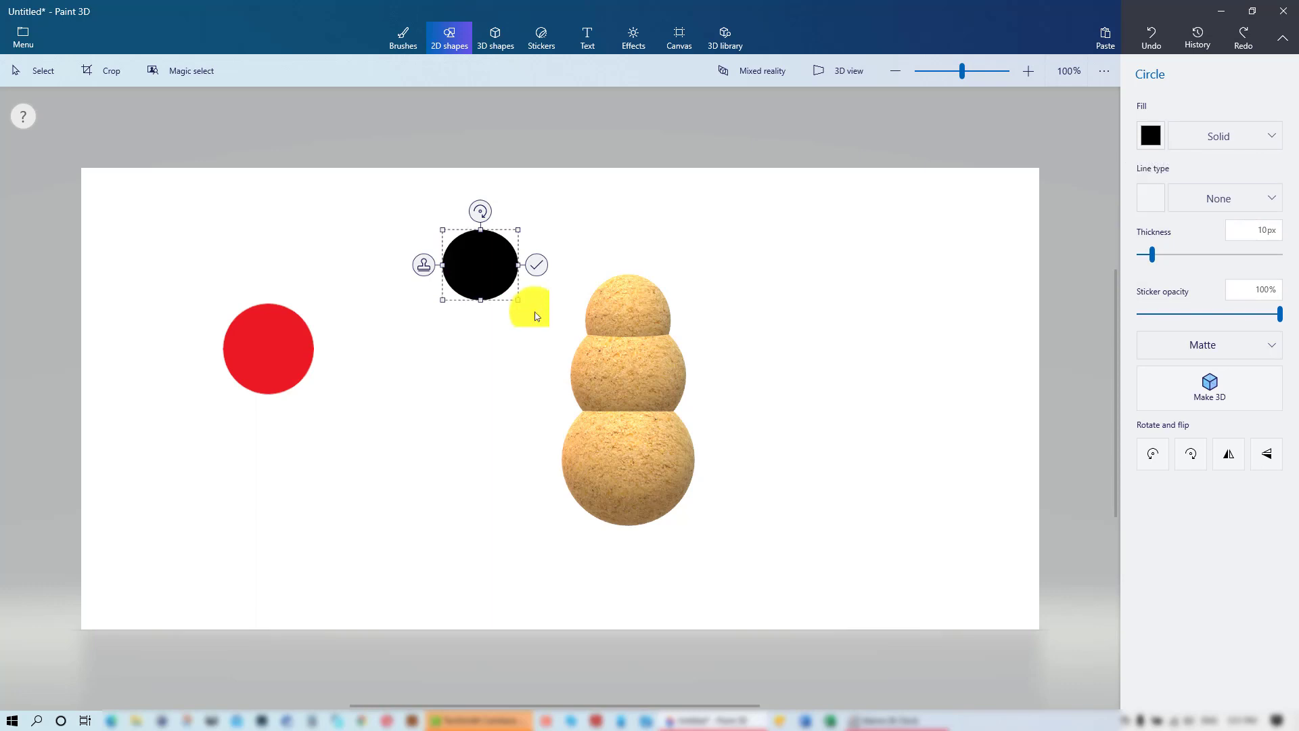
left_click_drag(517, 298, 268, 359)
left_click(315, 357)
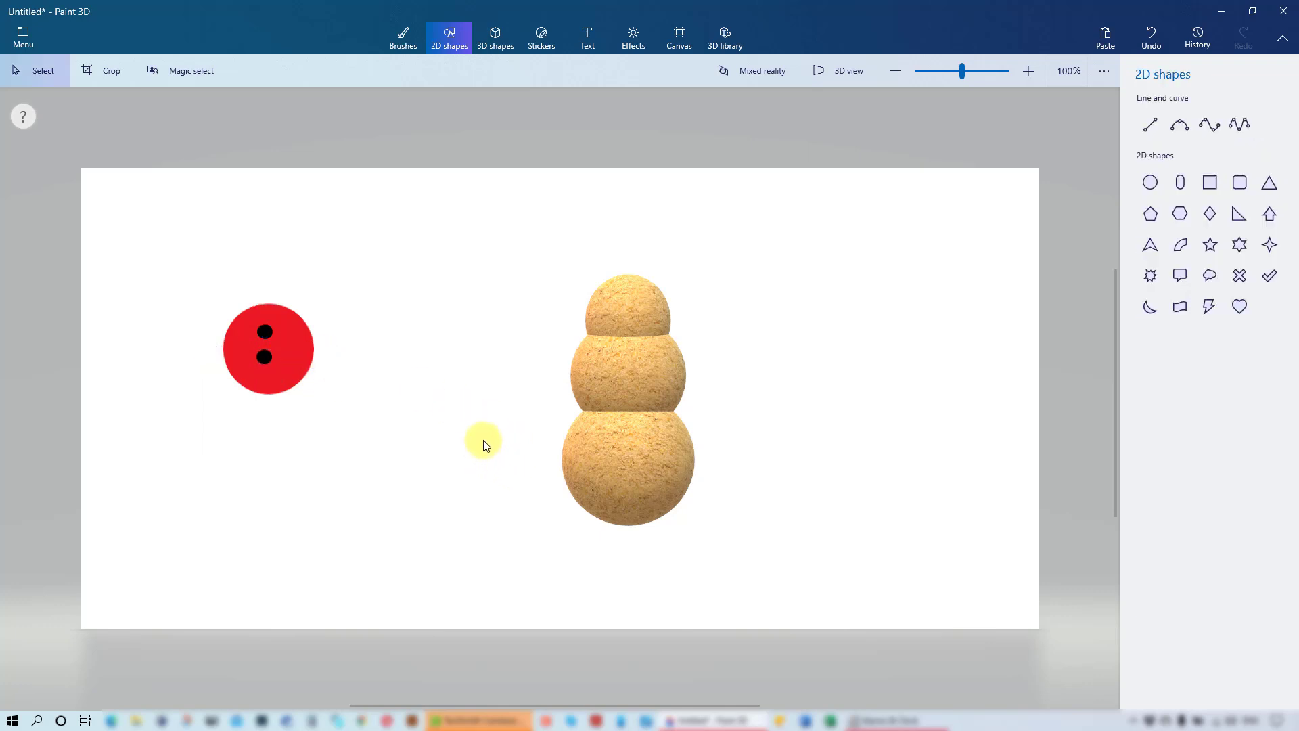
Shrink the red button to less than half its size and turn it into a sticker
left_click(299, 347)
mouse_move(210, 291)
left_mouse_down()
mouse_move(270, 351)
mouse_move(259, 339)
left_mouse_up()
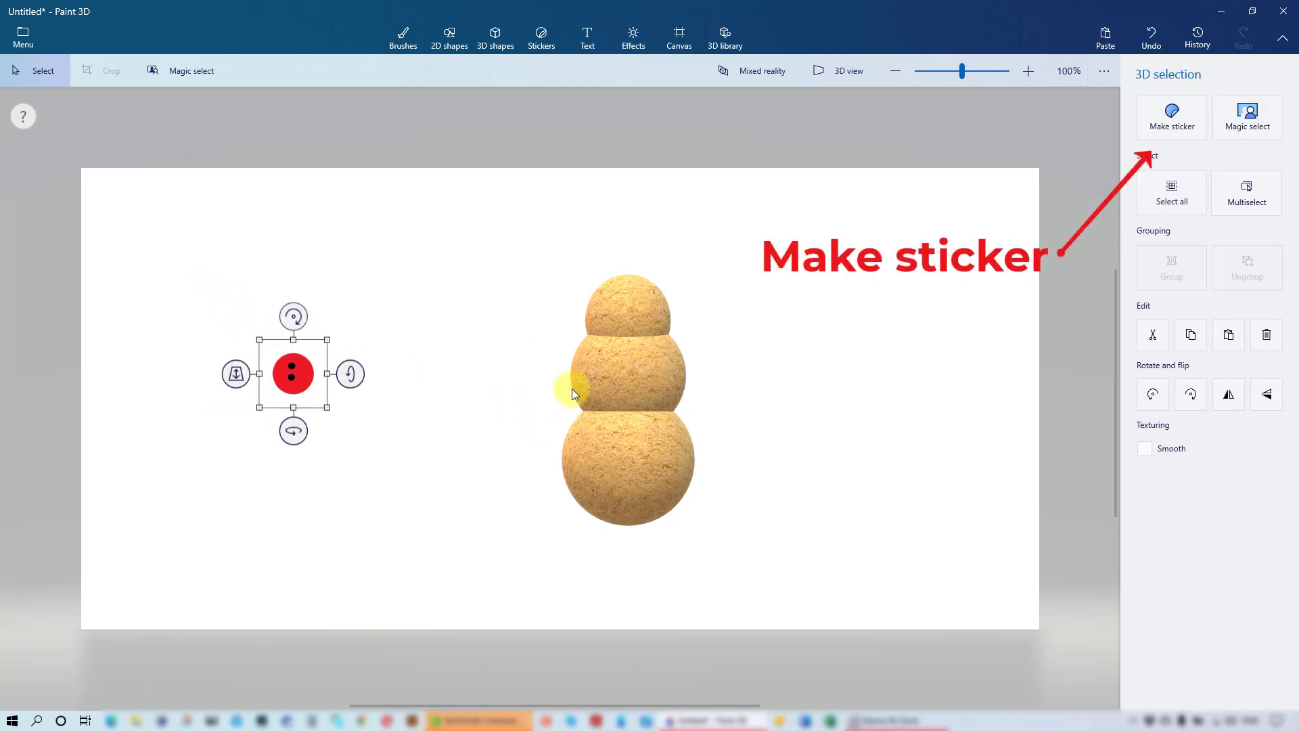
left_click(1182, 124)
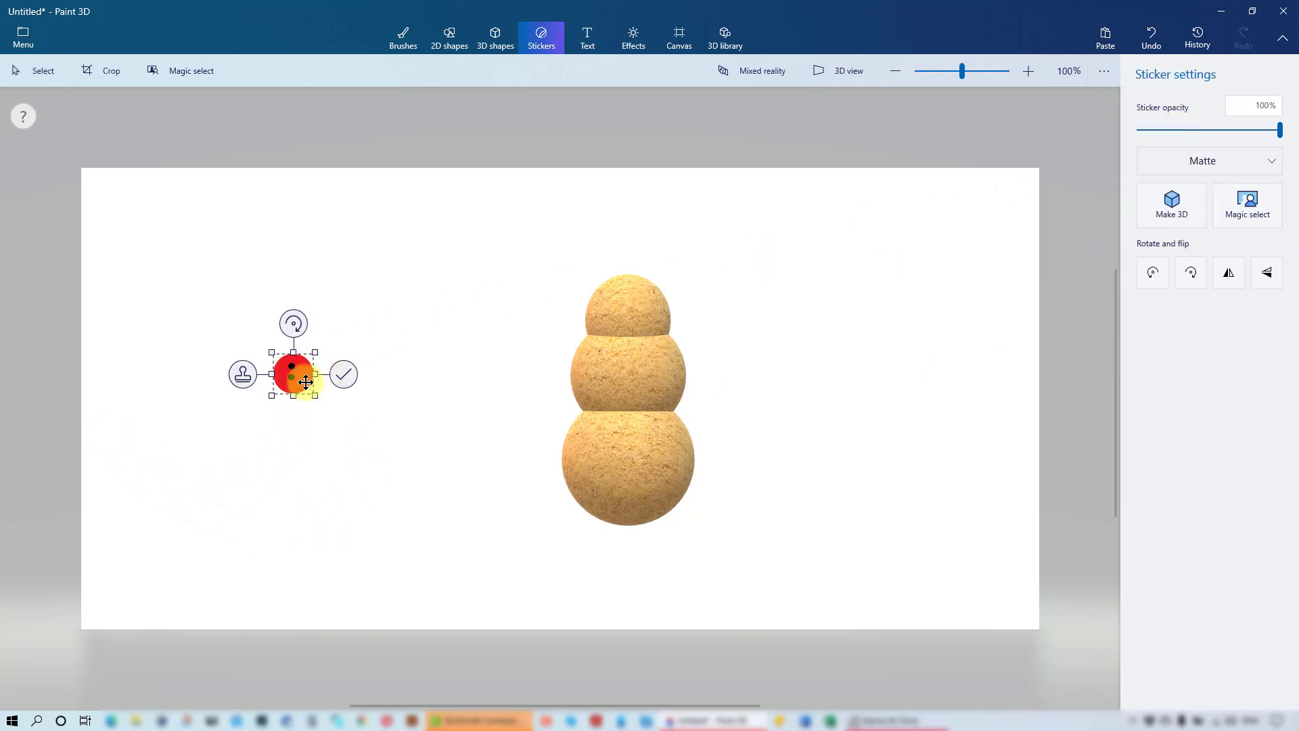
Place the red button sticker twice on the bottom sphere and once on the middle sphere, in a vertical row
left_click_drag(316, 399, 629, 476)
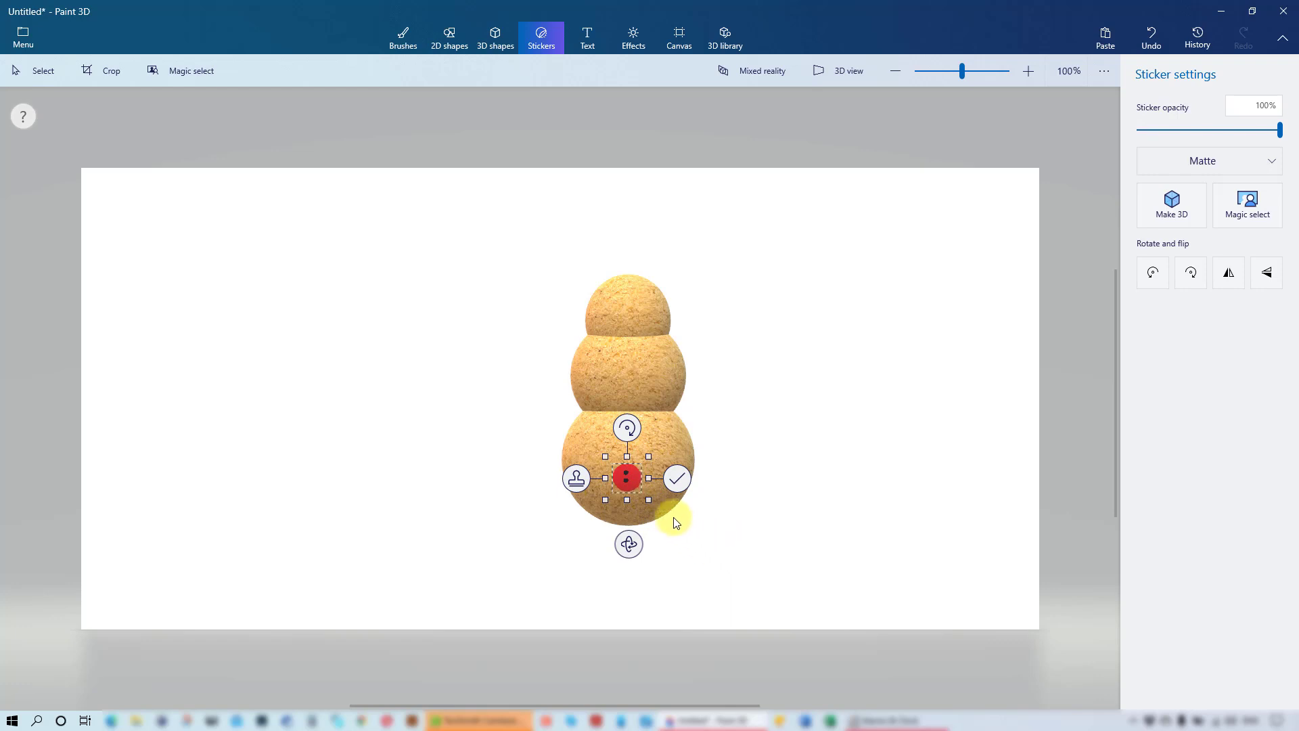
left_click(574, 482)
left_click_drag(627, 481, 630, 442)
left_click(573, 445)
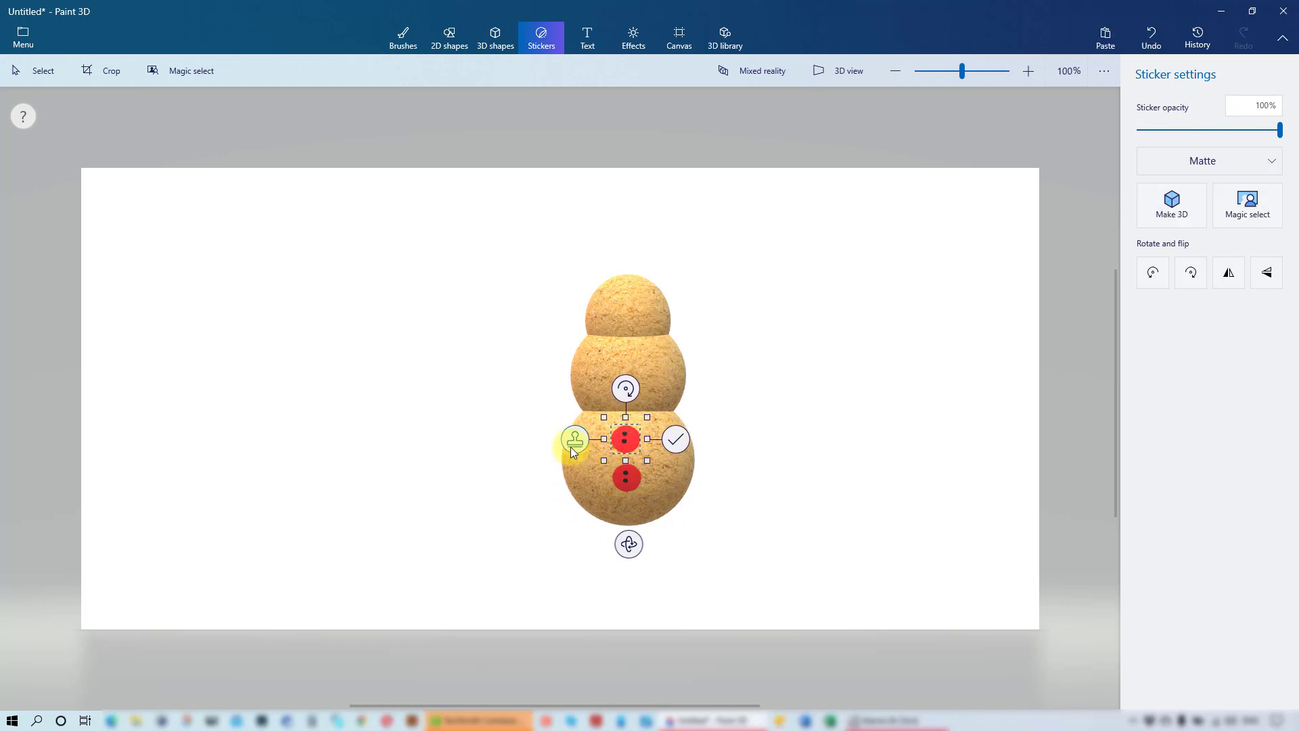
left_click_drag(625, 440, 632, 379)
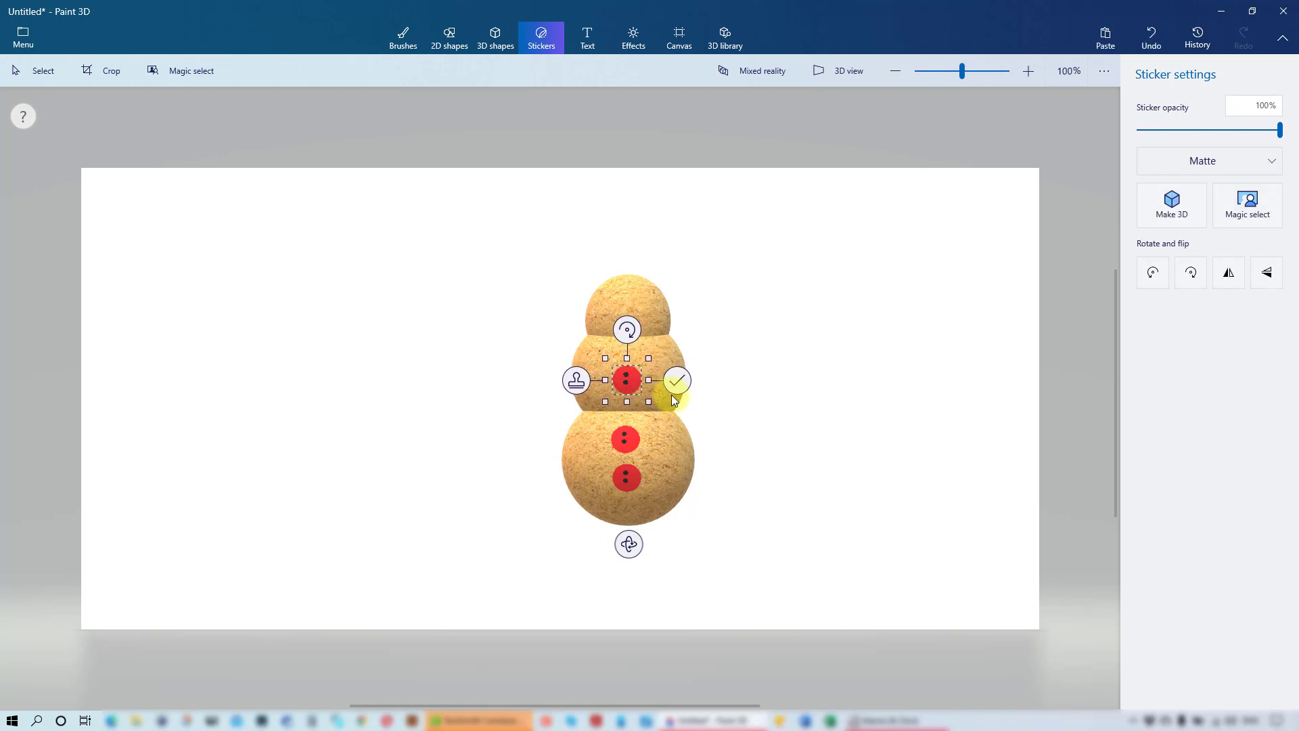
left_click(677, 377)
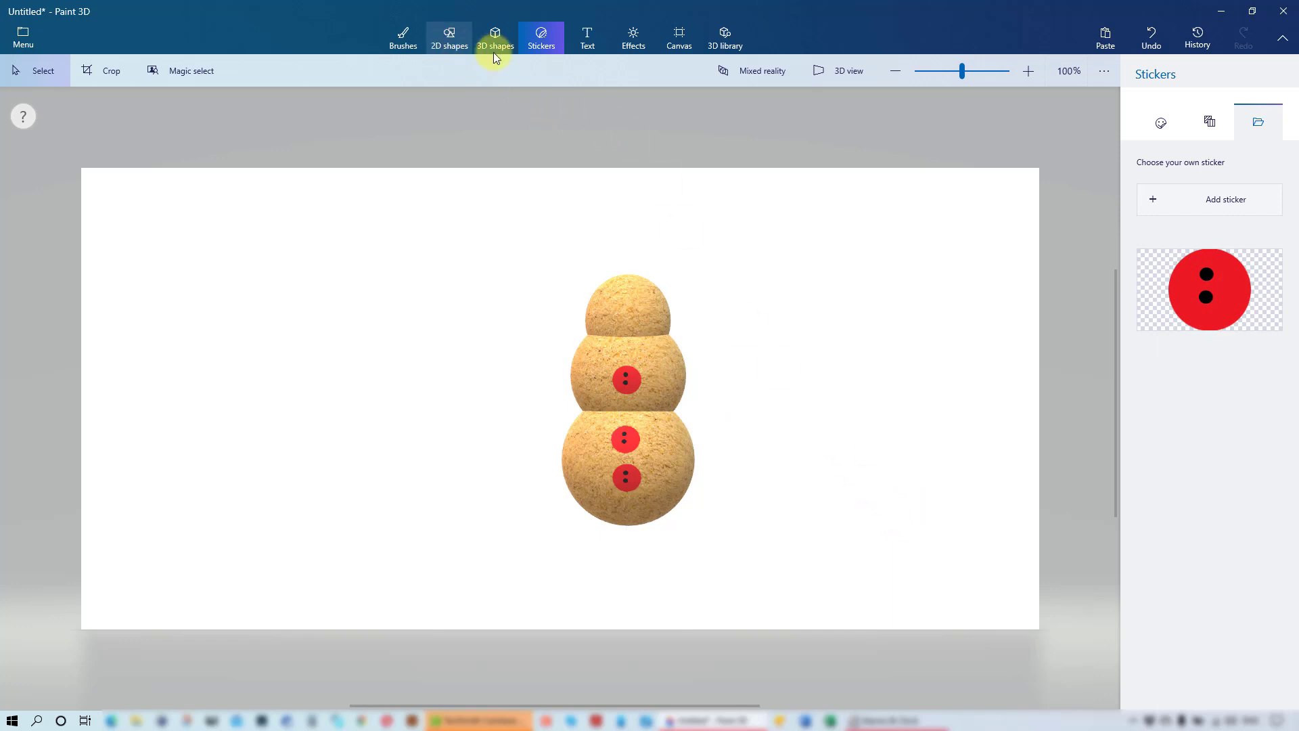
Place two small Owl eye stickers side by side on the top sphere as the figure's eyes
left_click(1164, 122)
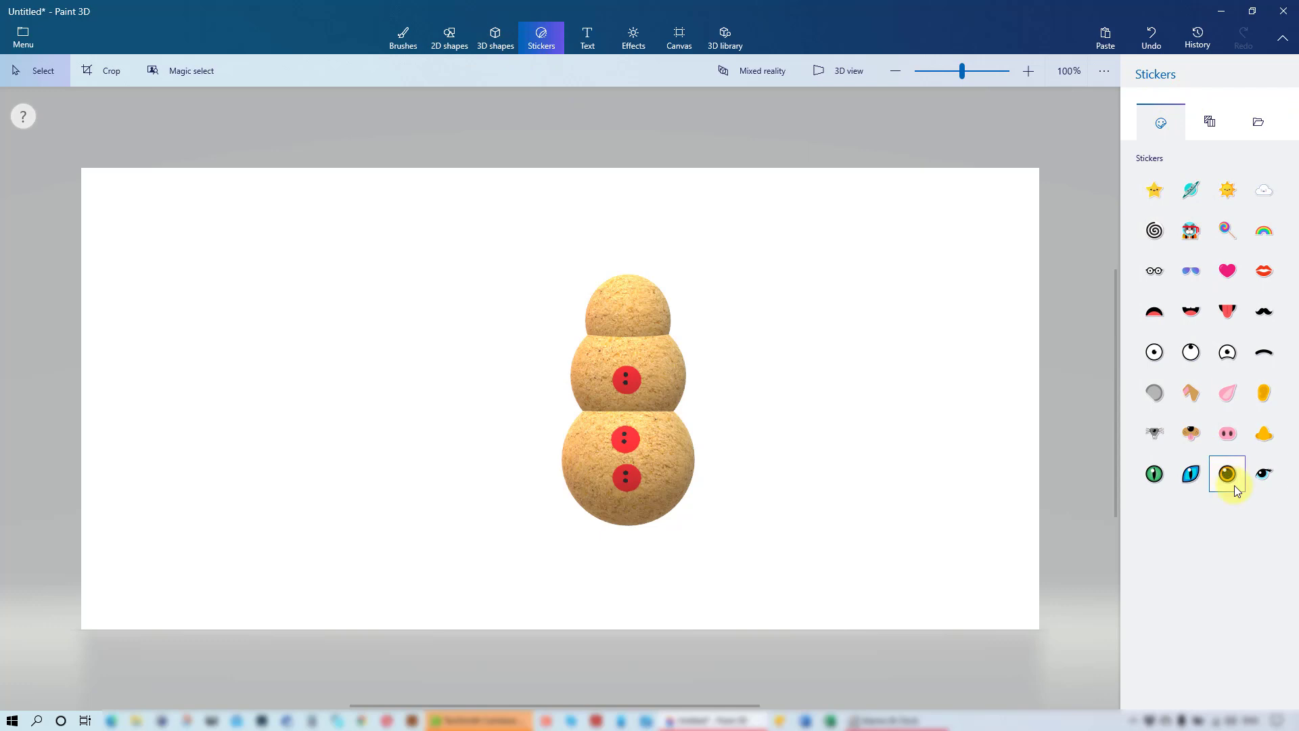
left_click(1233, 477)
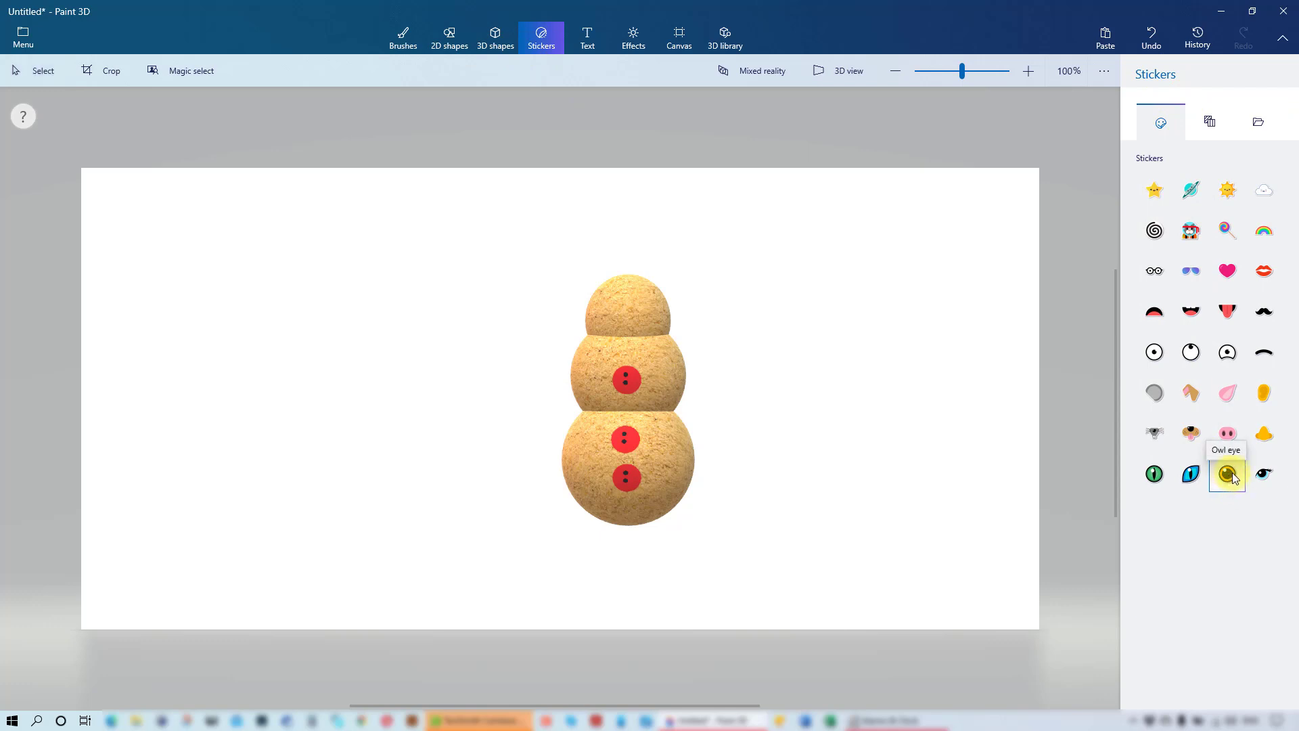
mouse_move(601, 299)
left_mouse_down()
mouse_move(624, 321)
mouse_move(606, 302)
left_mouse_up()
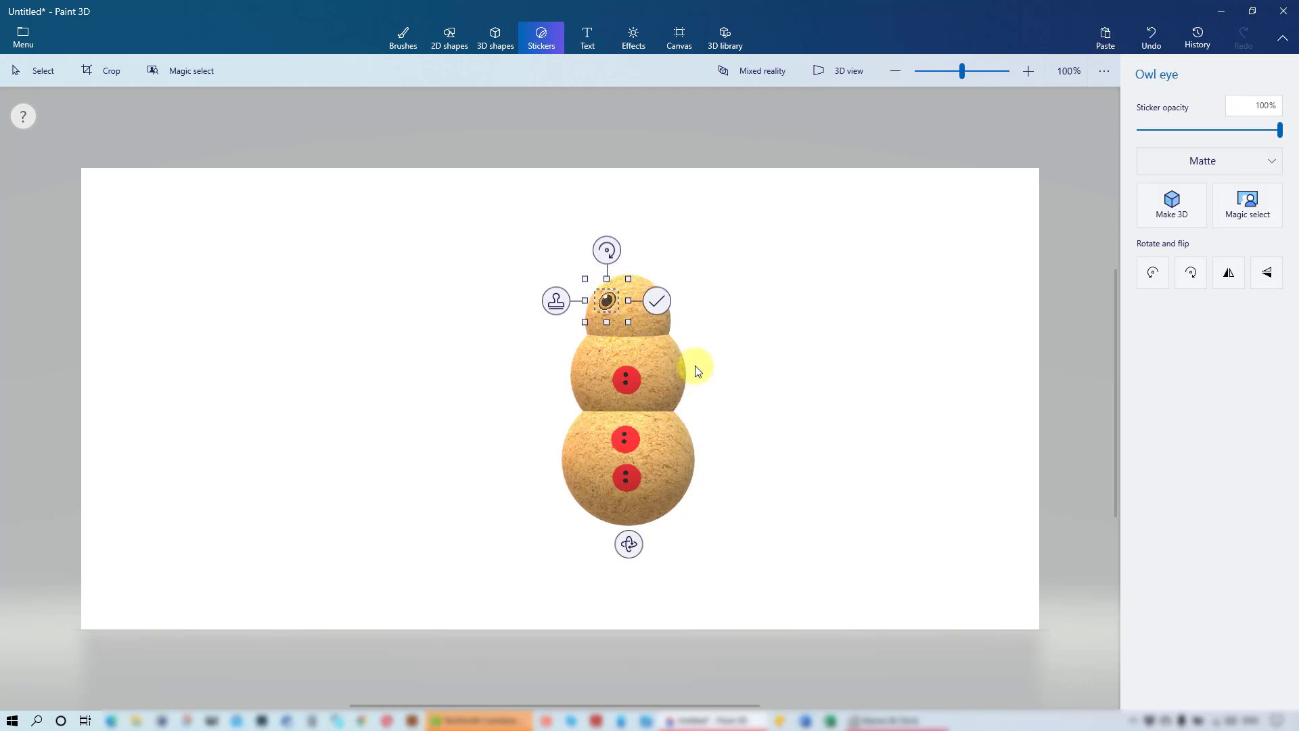
left_click(556, 302)
left_click_drag(608, 302, 649, 302)
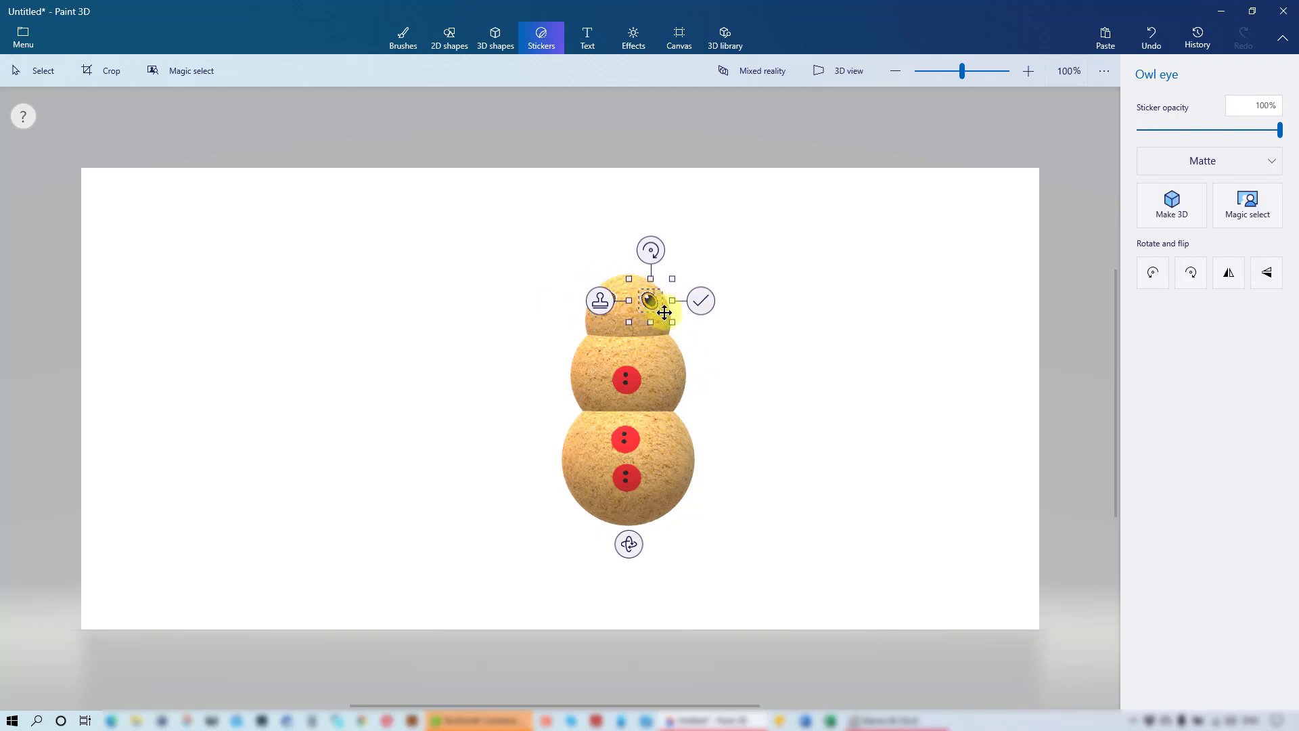
left_click(700, 300)
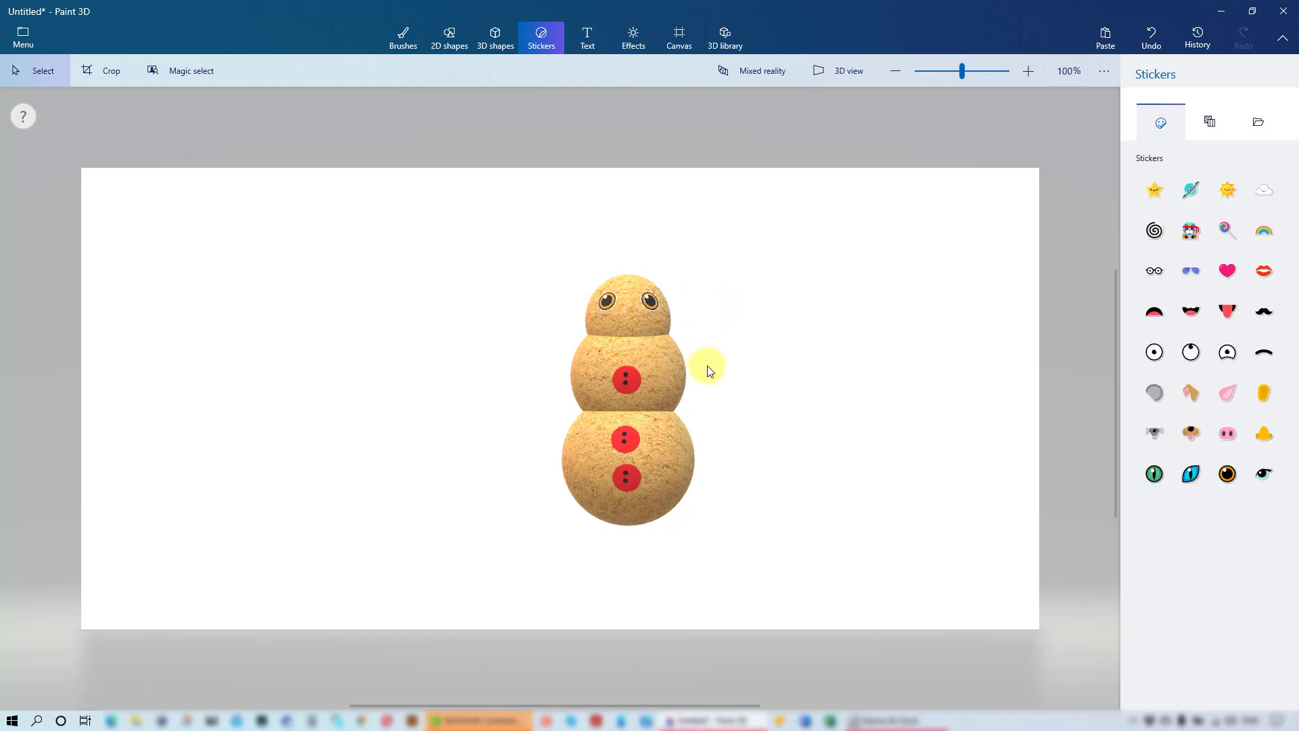
Recolour the irises of both eyes light blue with the Fill tool
left_click(404, 41)
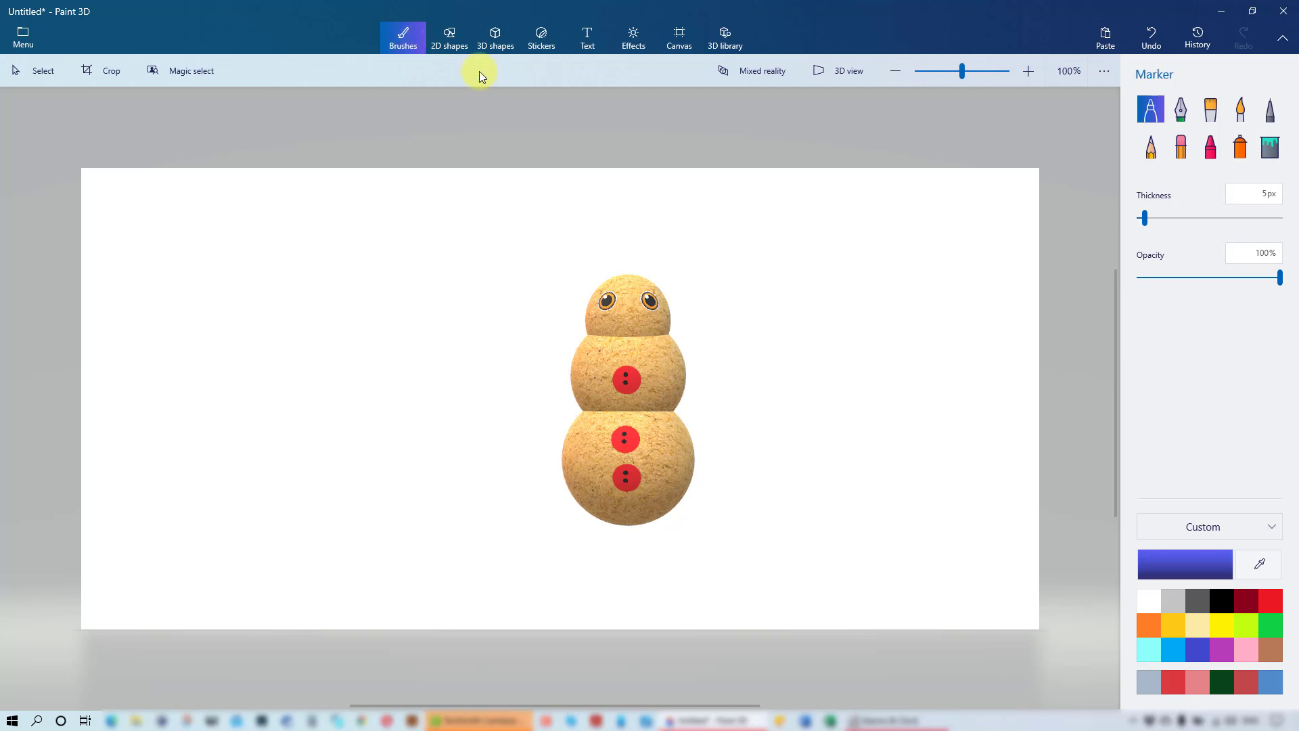
left_click(1267, 149)
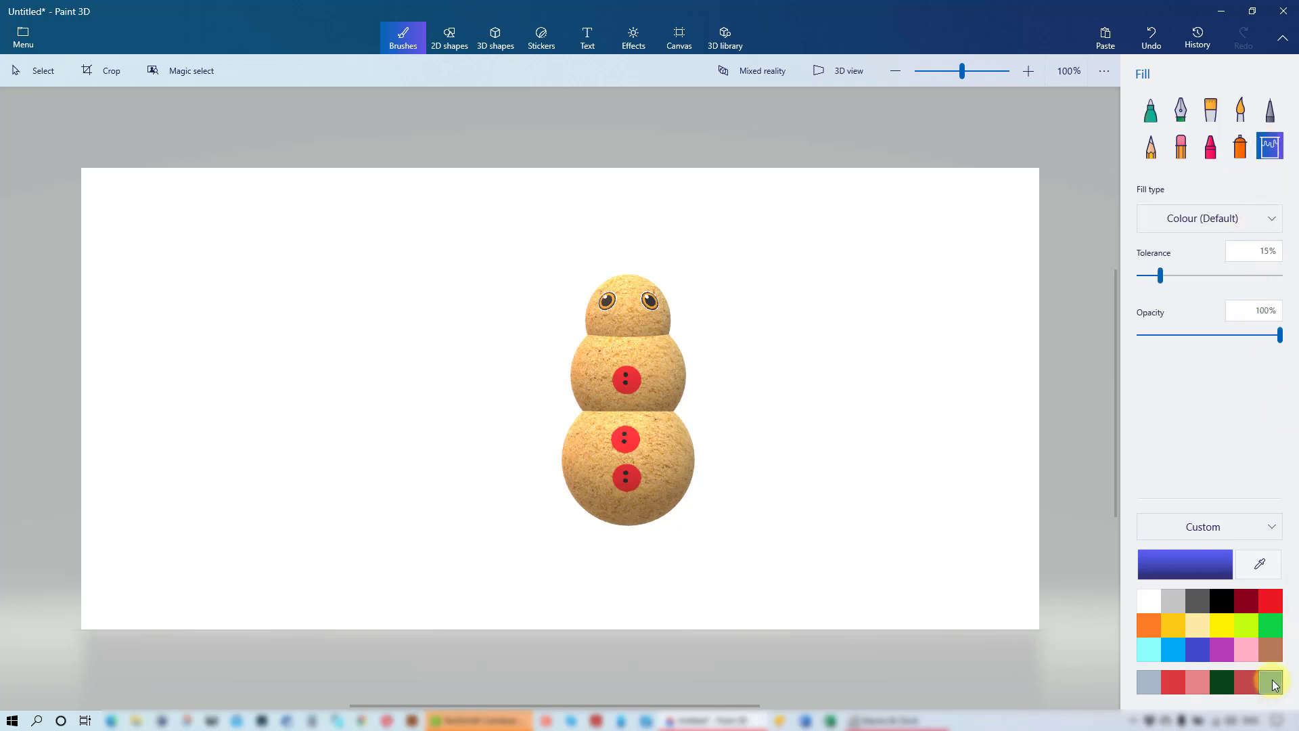
left_click(1272, 683)
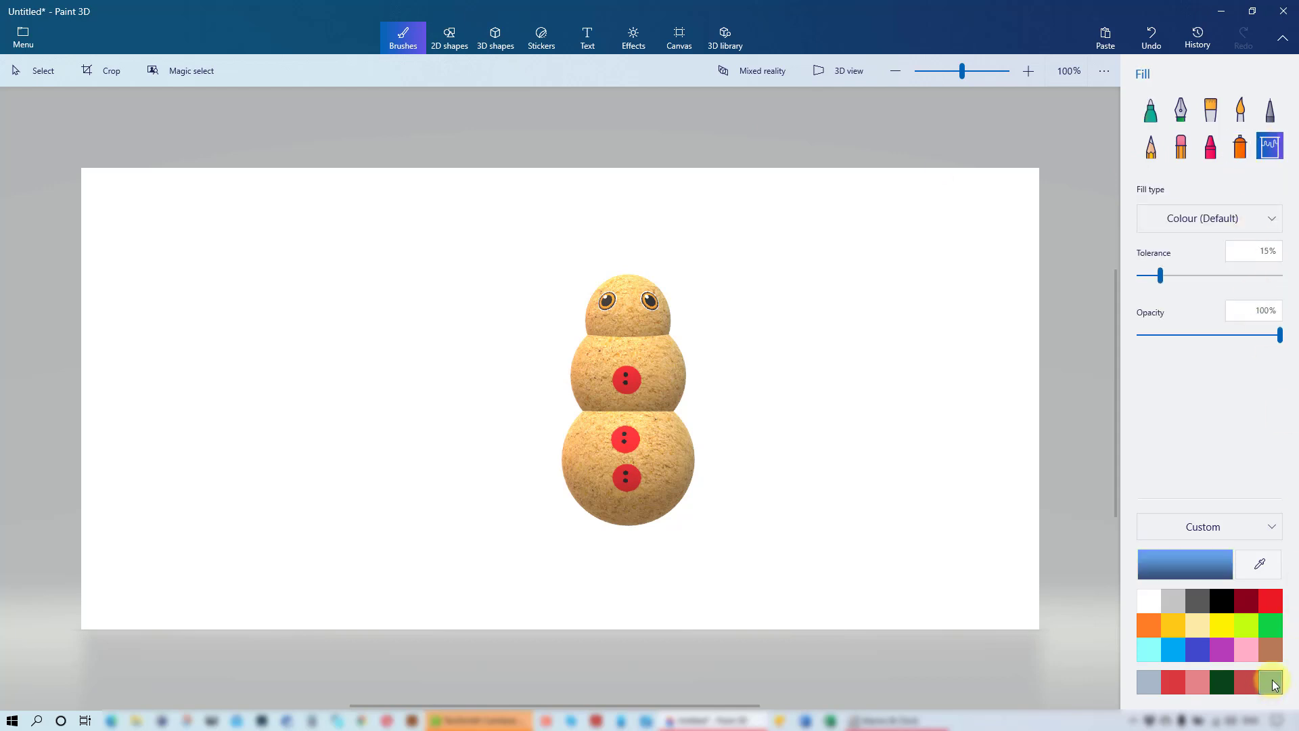
left_click(609, 302)
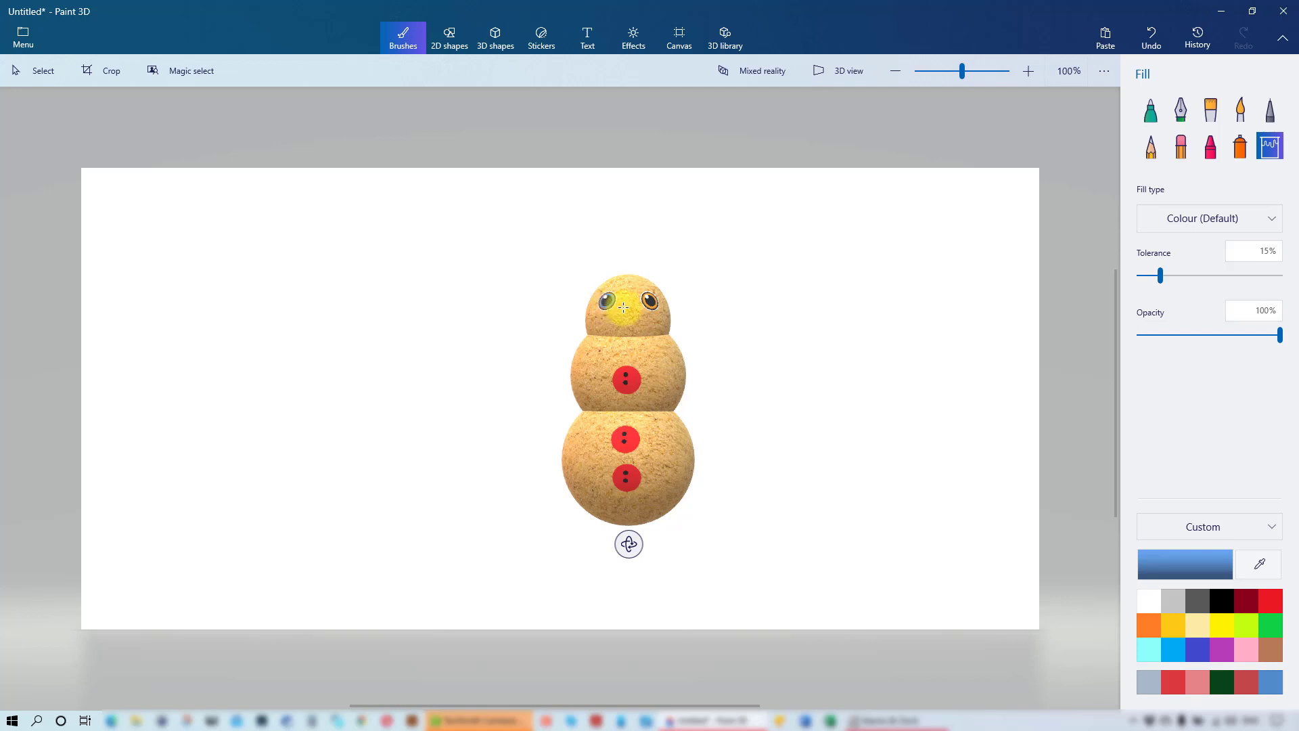
left_click(646, 304)
Draw an orange 3D cone on the blank canvas beside the snowman and rotate it so its tip faces forward
left_click(498, 46)
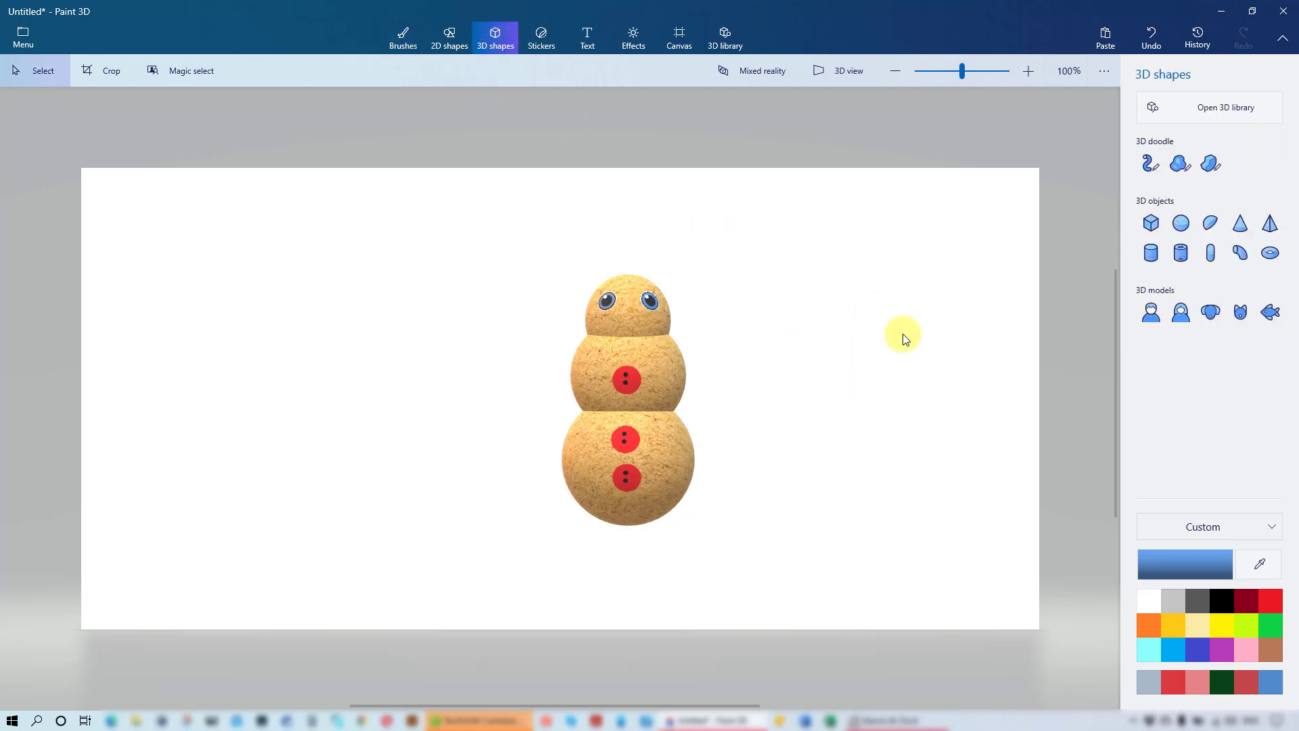
left_click(1240, 223)
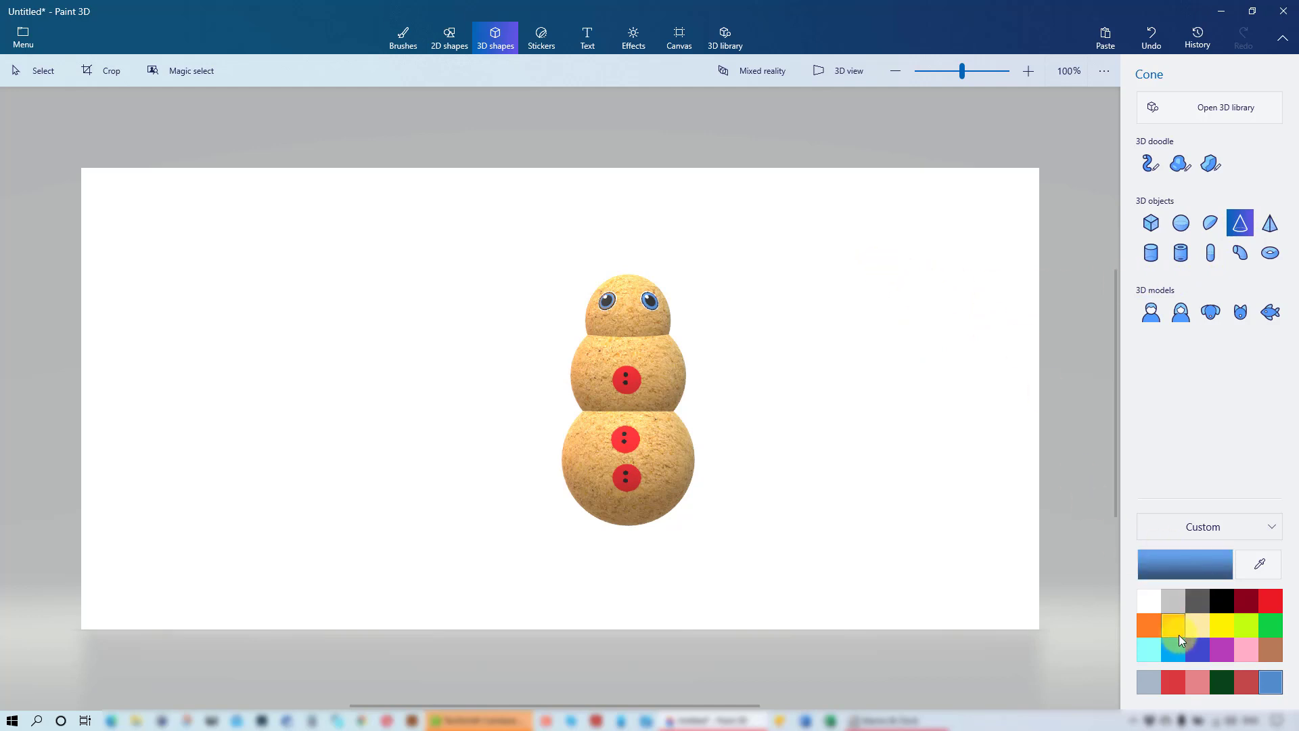
left_click(1149, 631)
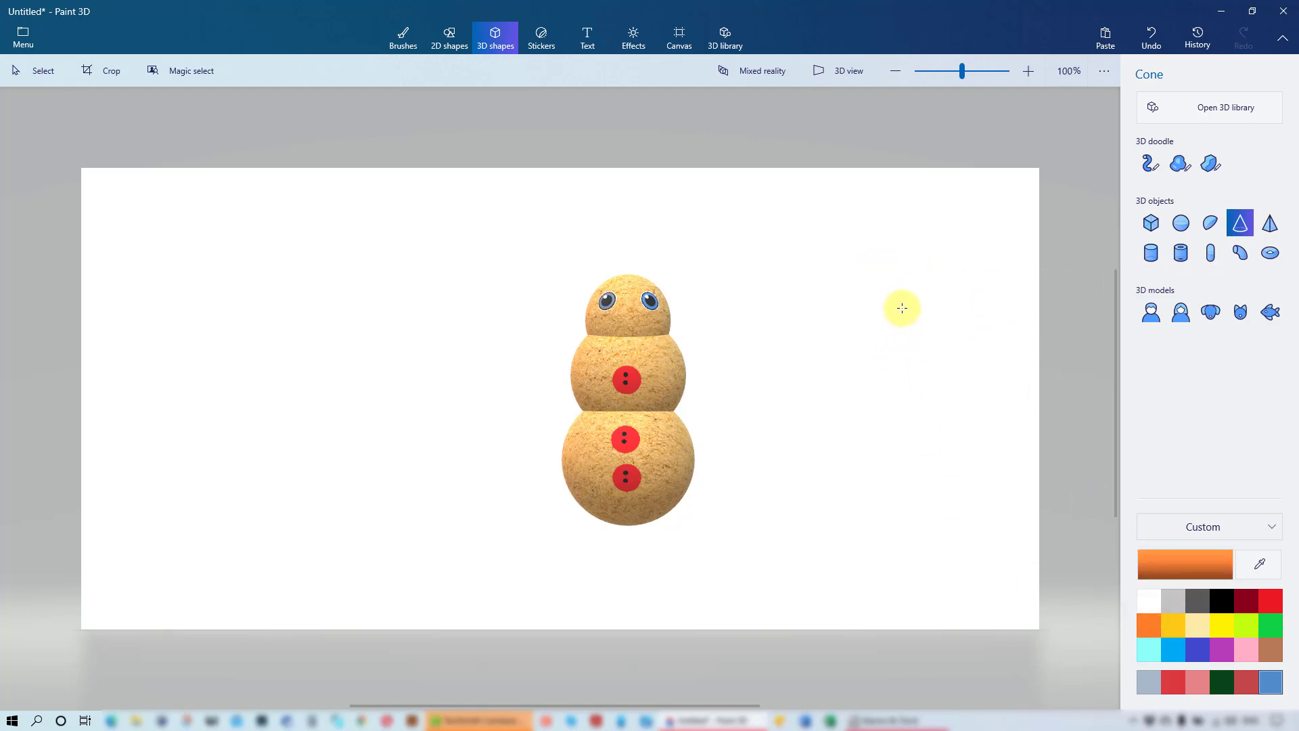
left_click_drag(907, 296, 951, 374)
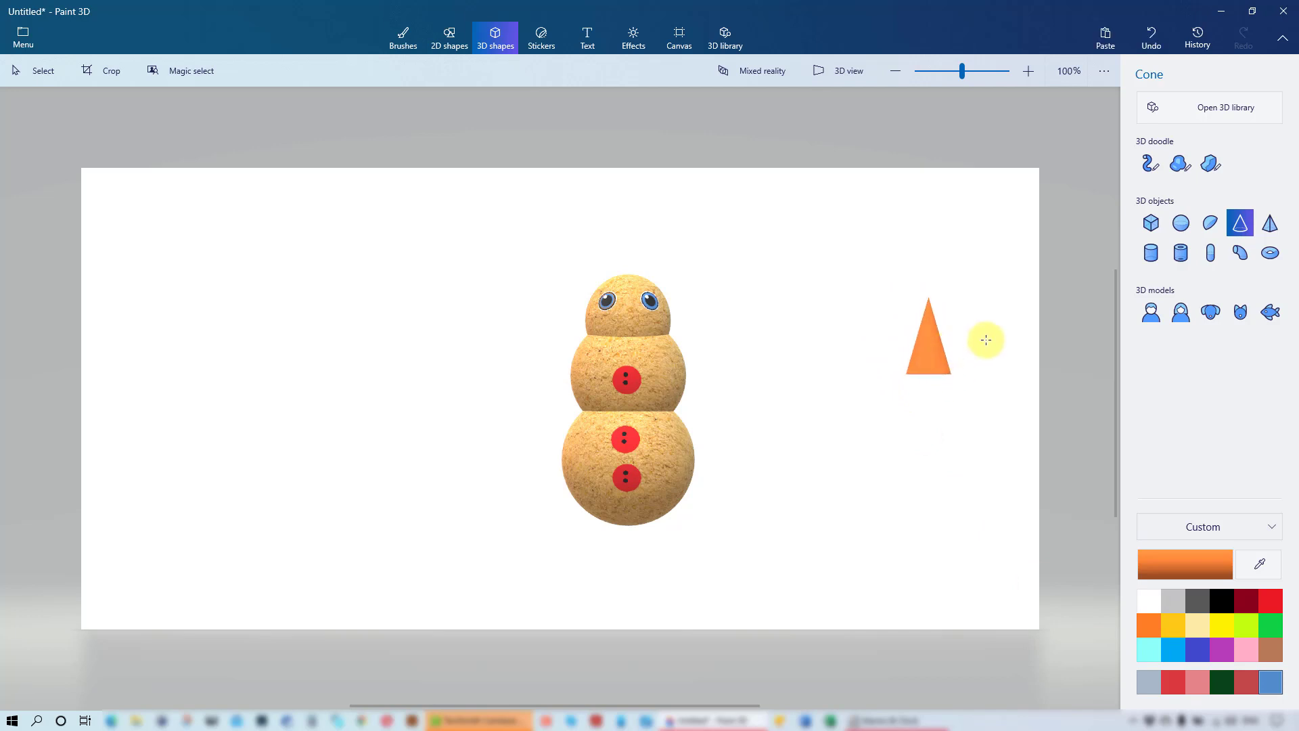
left_click_drag(990, 334, 1009, 370)
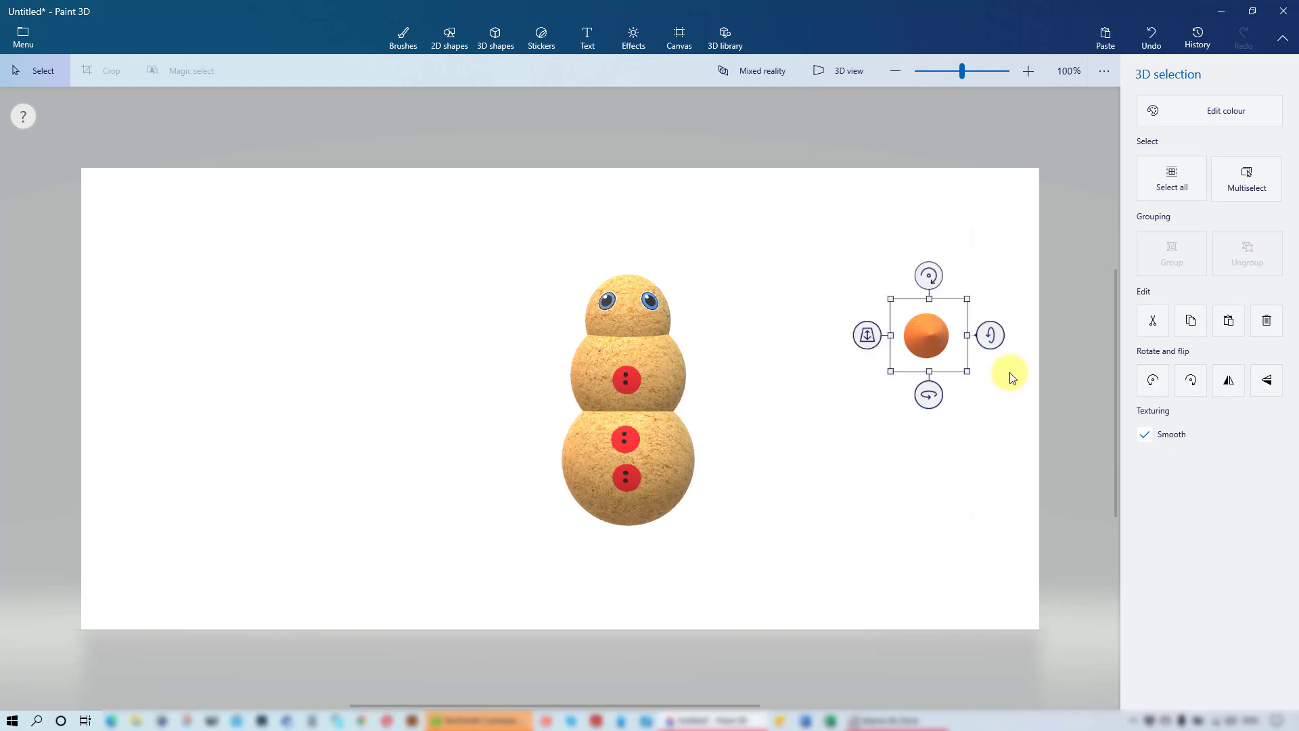
Move the cone onto the centre of the snowman's head and check its depth from the side in 3D view
left_click_drag(928, 345, 625, 319)
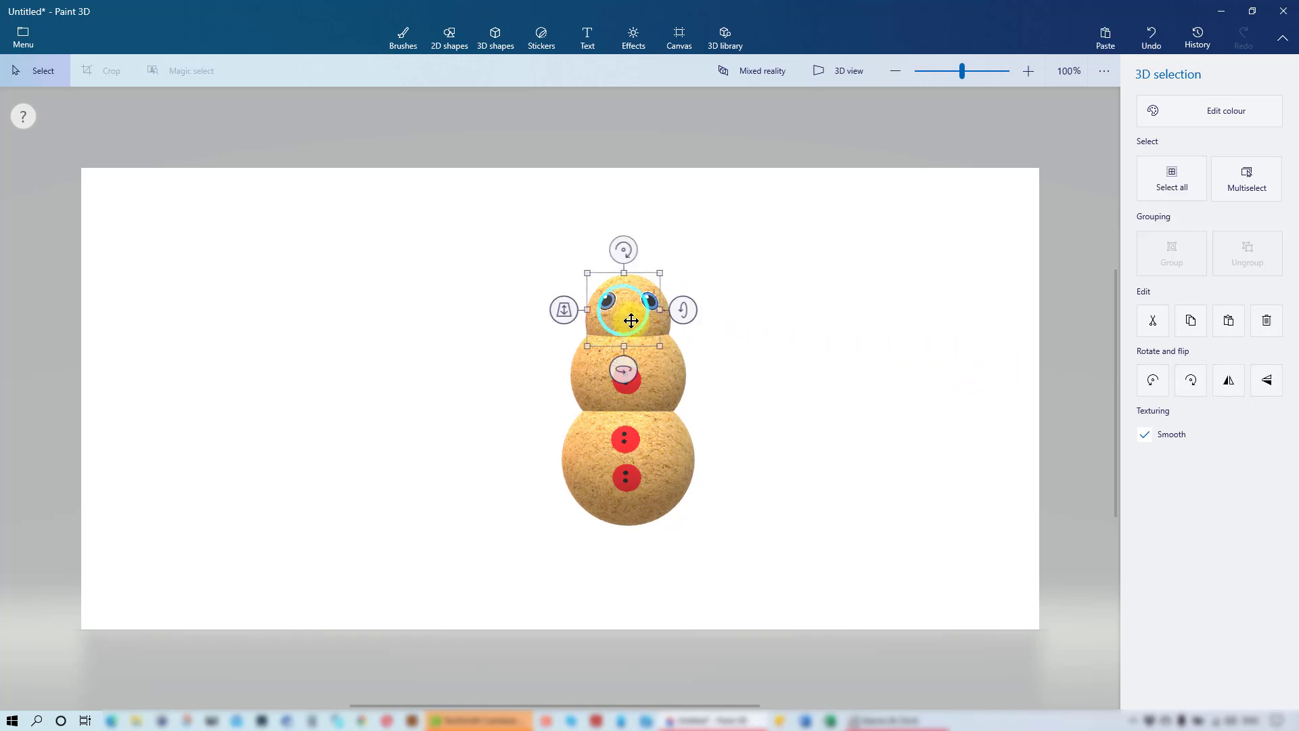
left_click(854, 74)
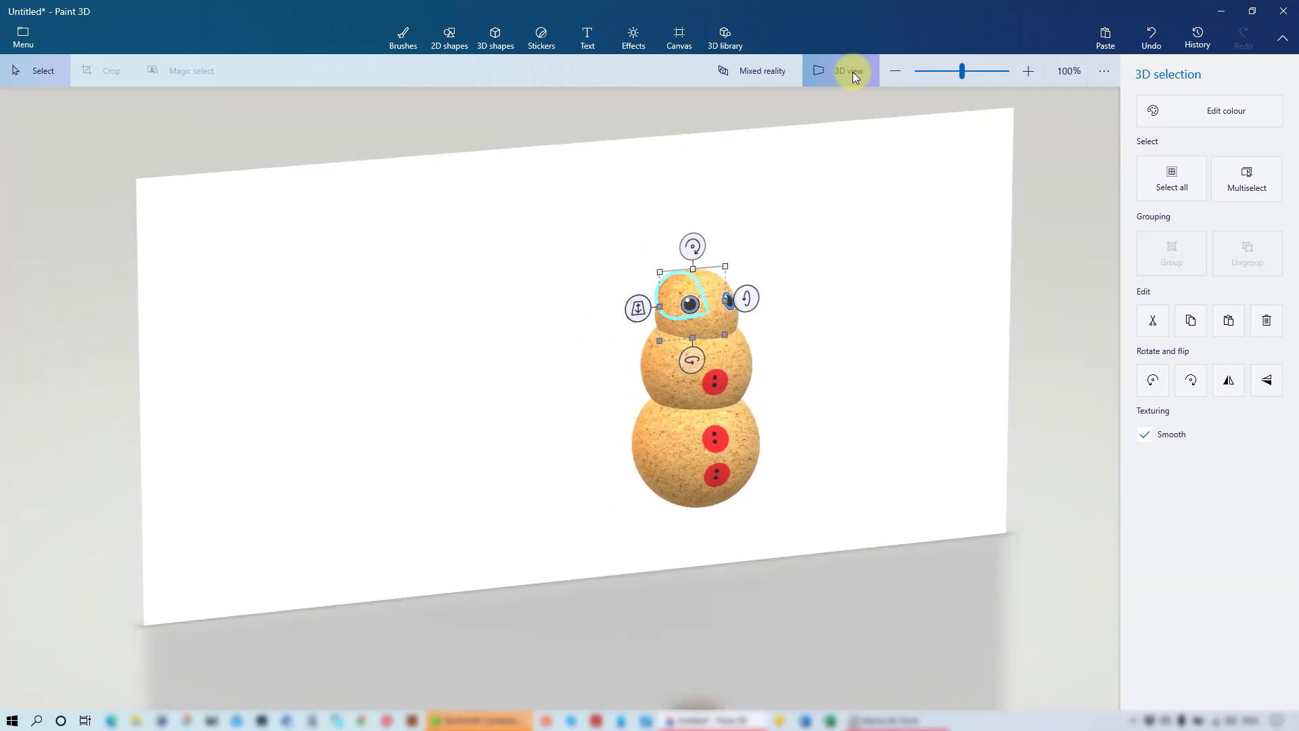
left_click_drag(834, 571, 989, 530)
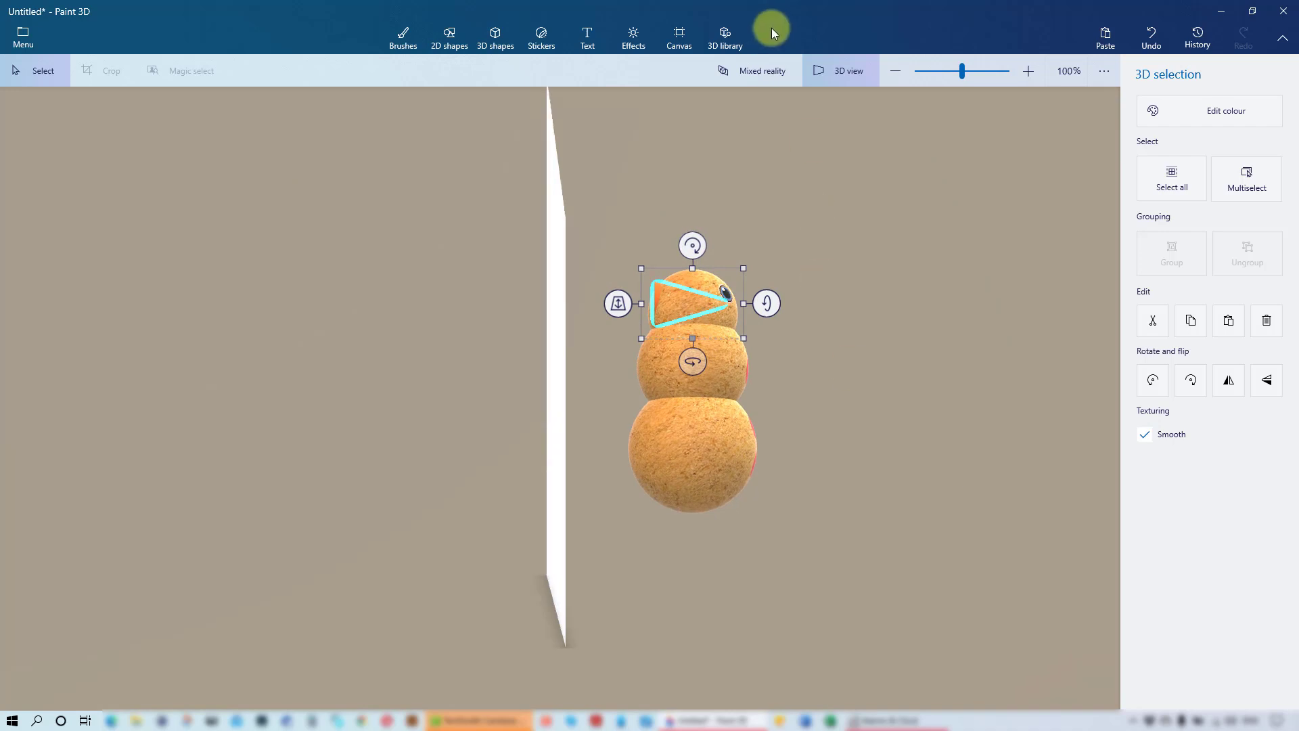
left_click(839, 70)
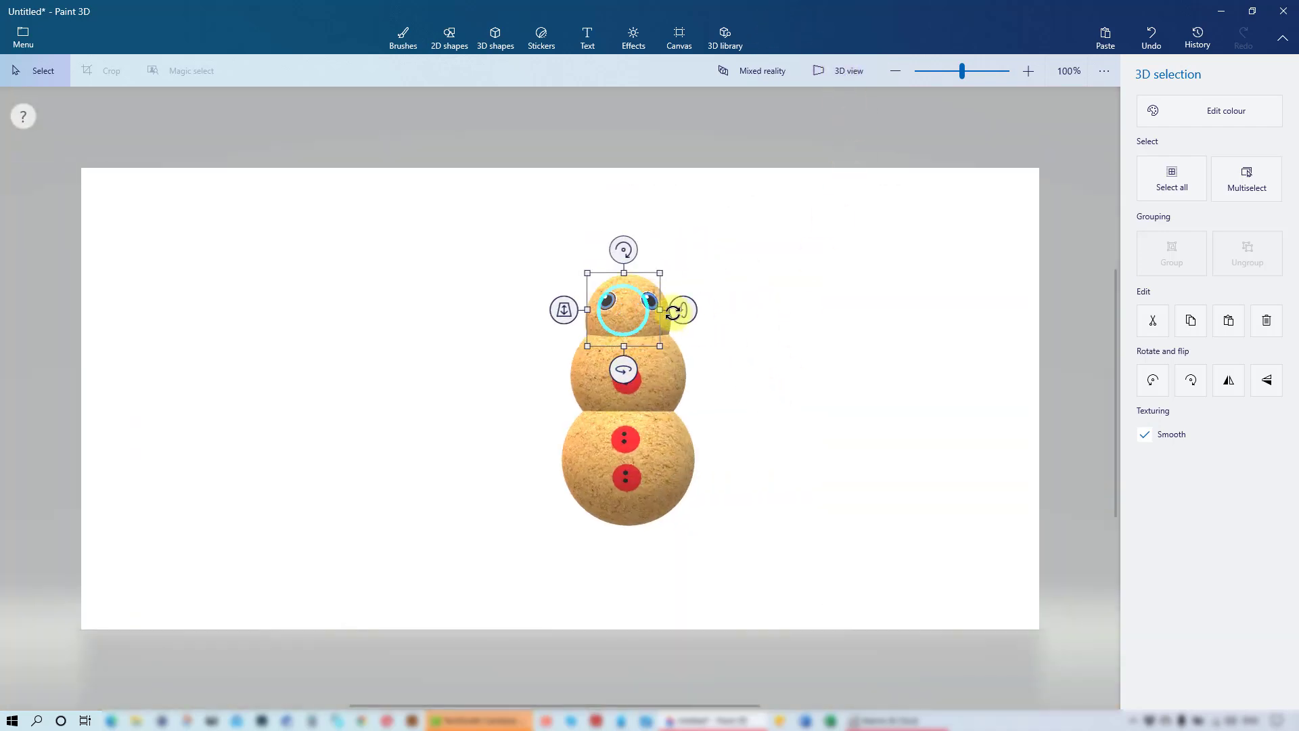
Bring the cone forward so its tip protrudes from the head as a nose, centred just below the eyes
left_click_drag(563, 309, 564, 330)
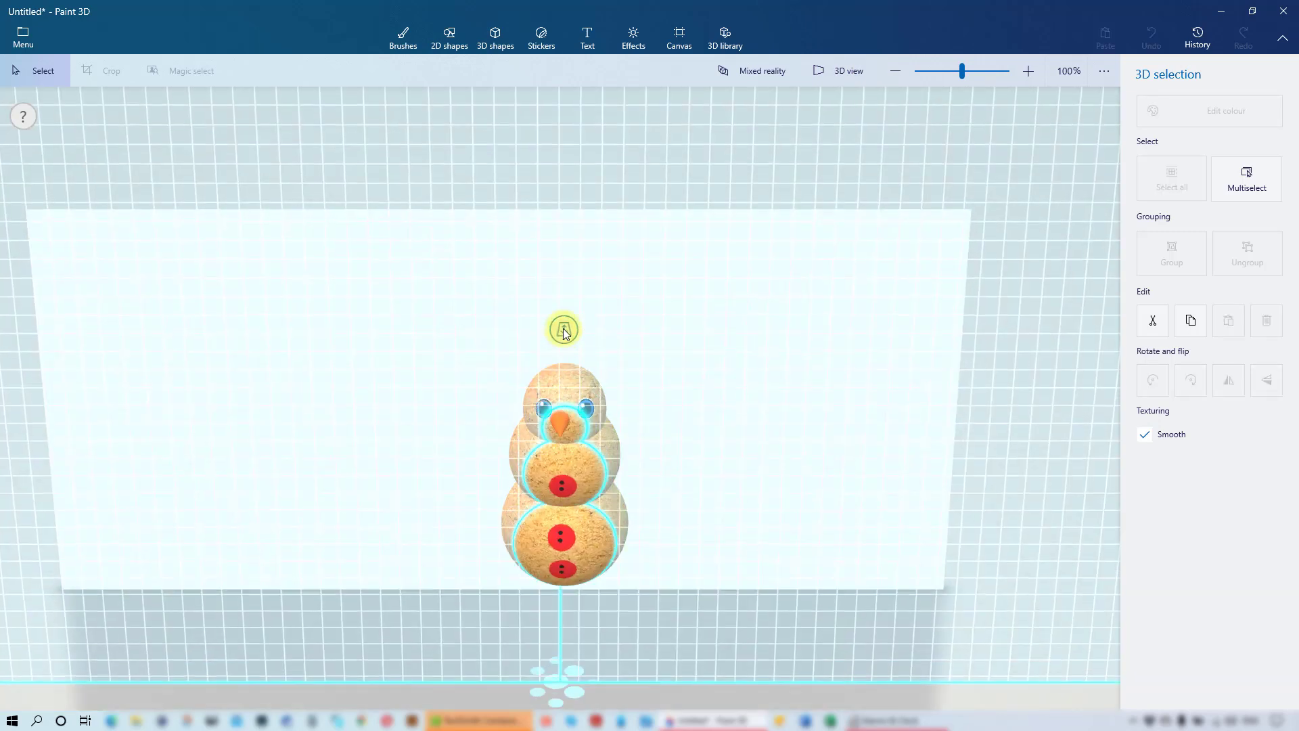
left_click_drag(566, 331, 566, 330)
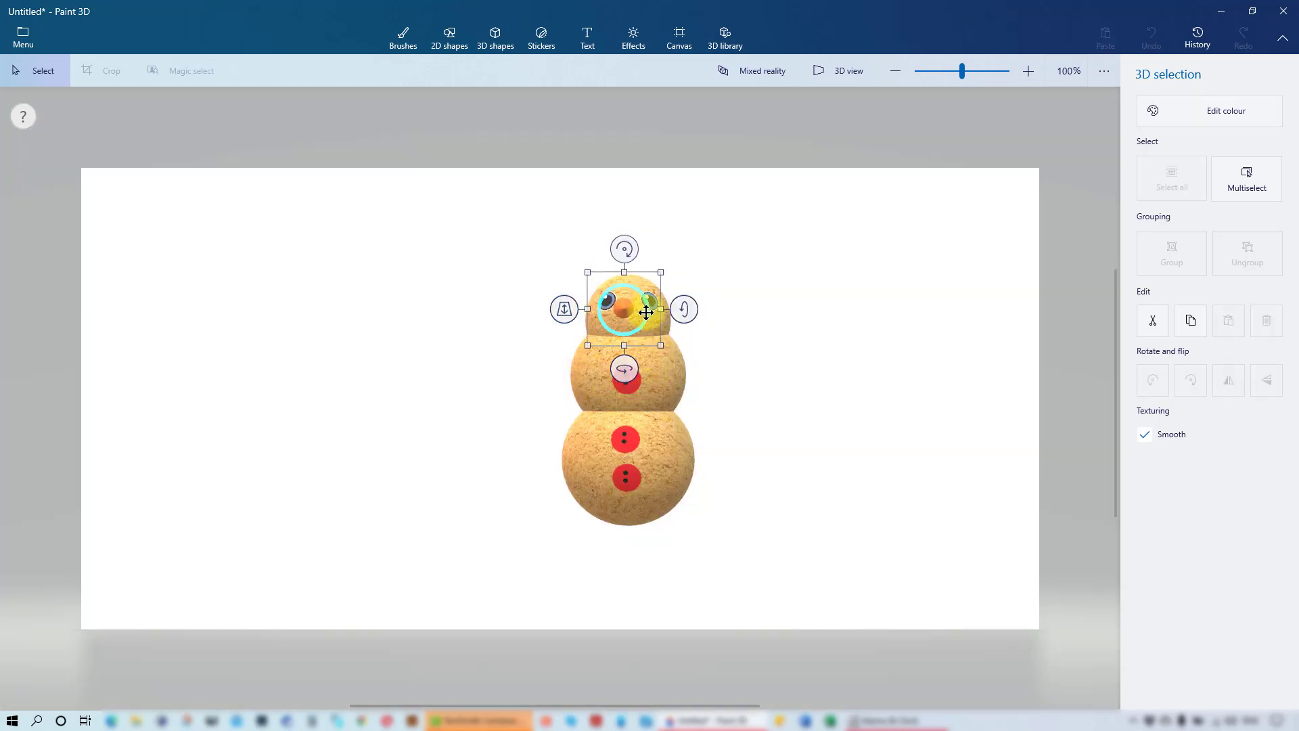
left_click_drag(648, 309, 651, 318)
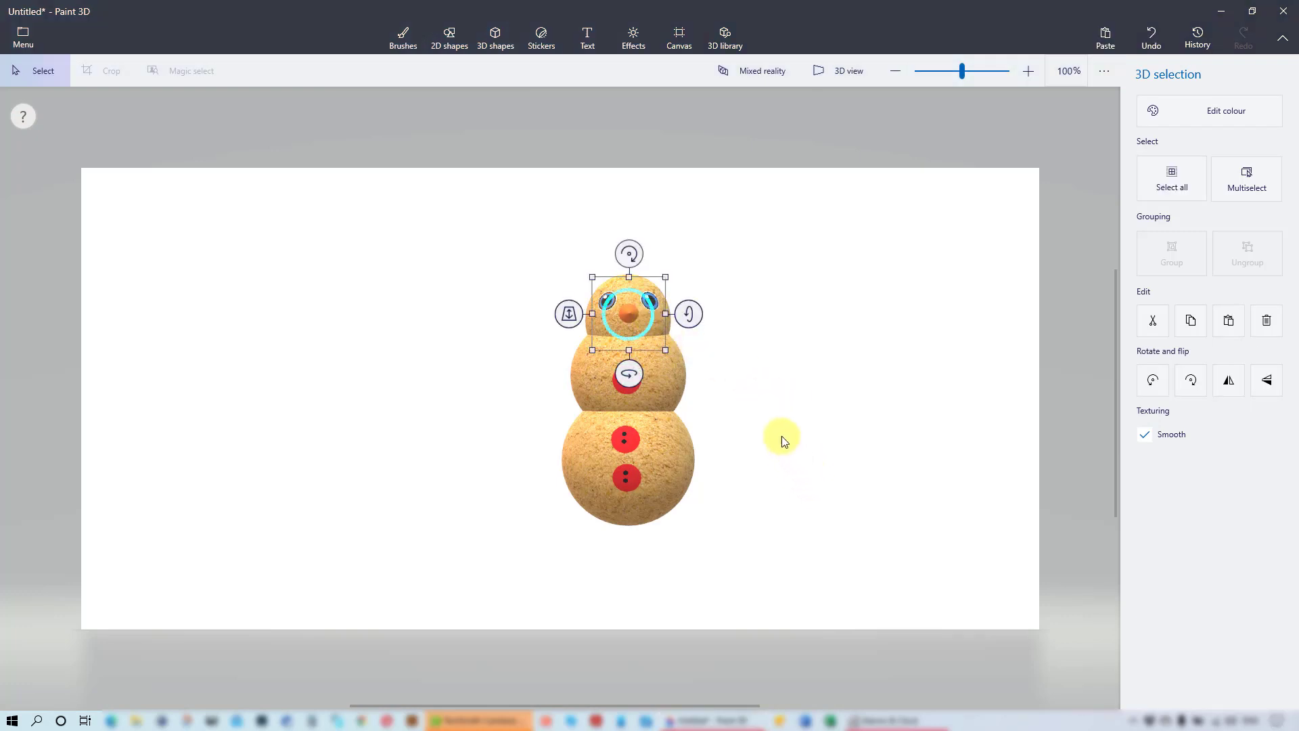
left_click(841, 71)
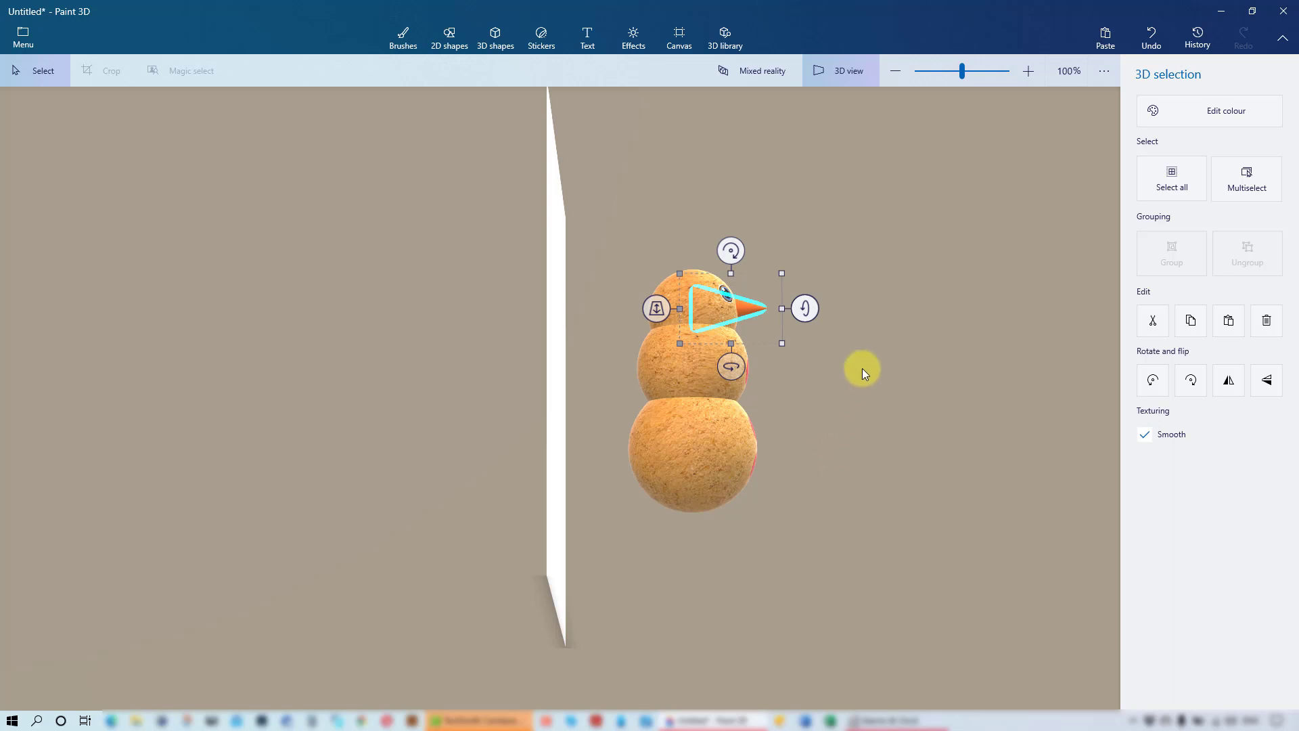
left_click(840, 70)
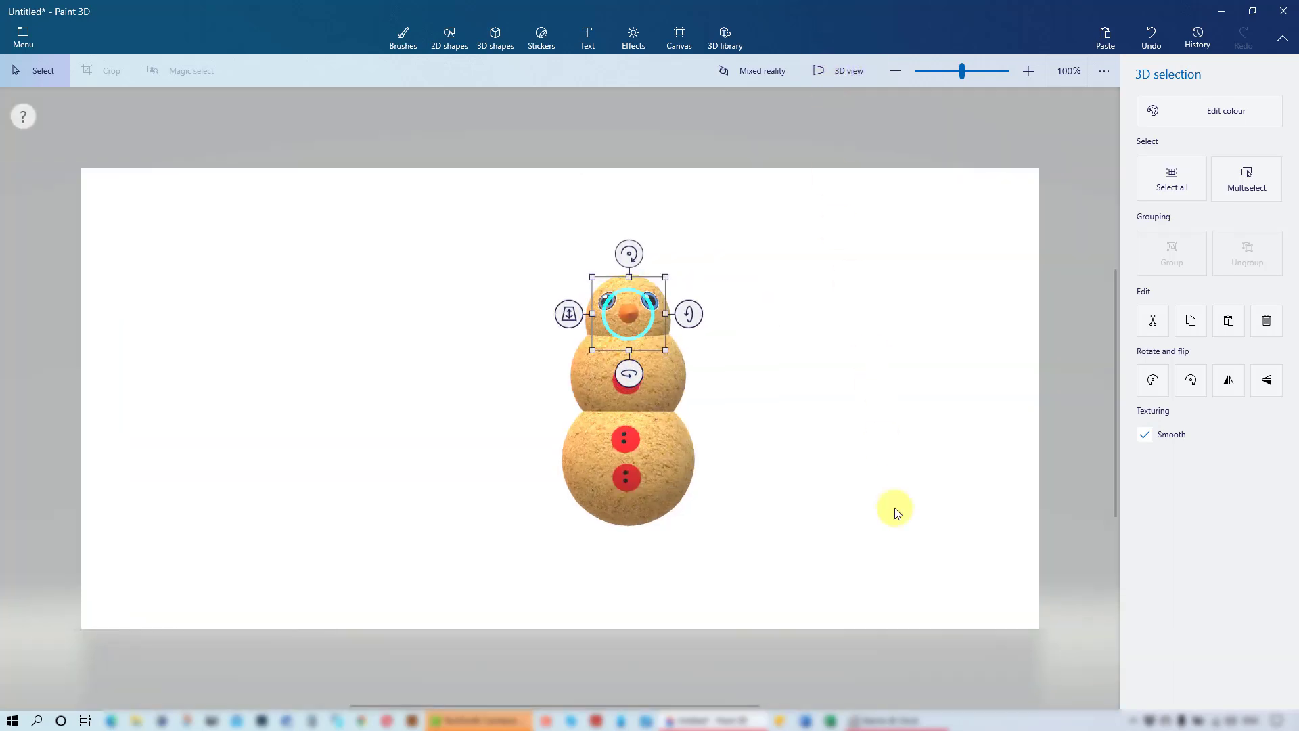
Select all 3D objects and group the cone nose with the snowman's body, then deselect the group
left_click(665, 478)
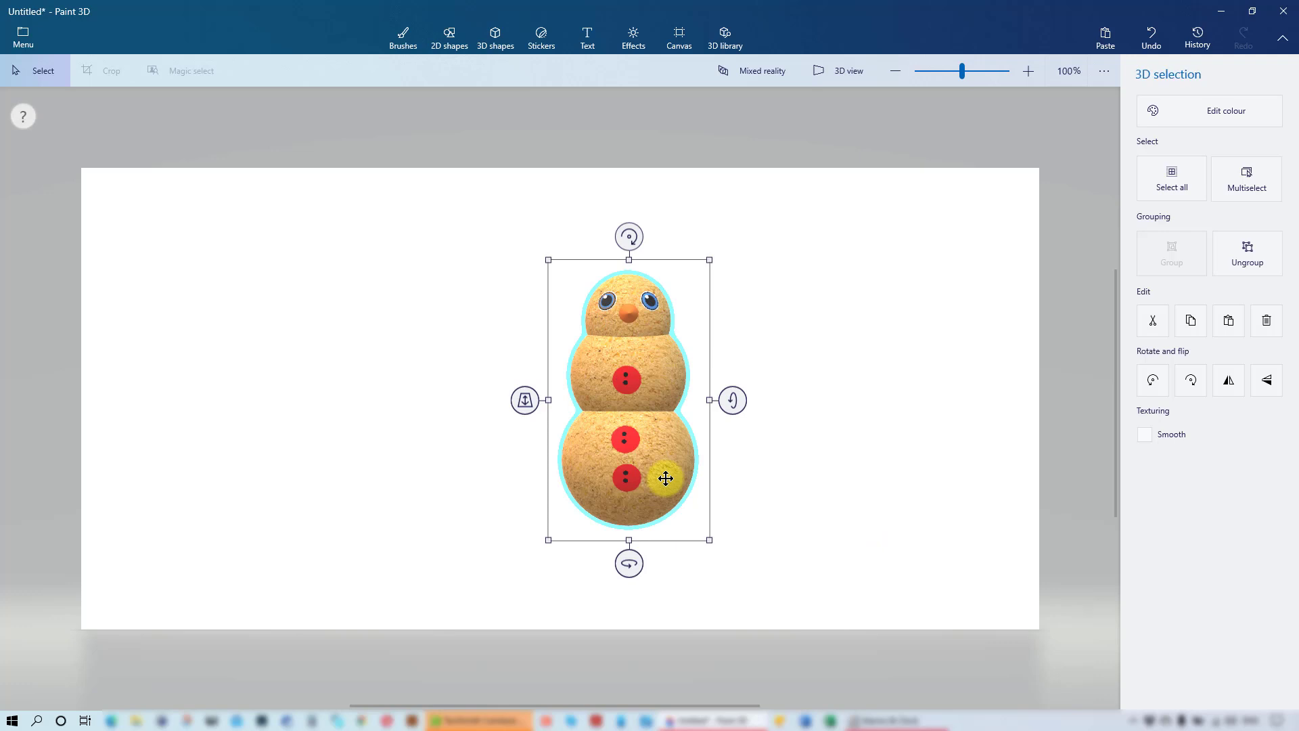
left_click(1170, 184)
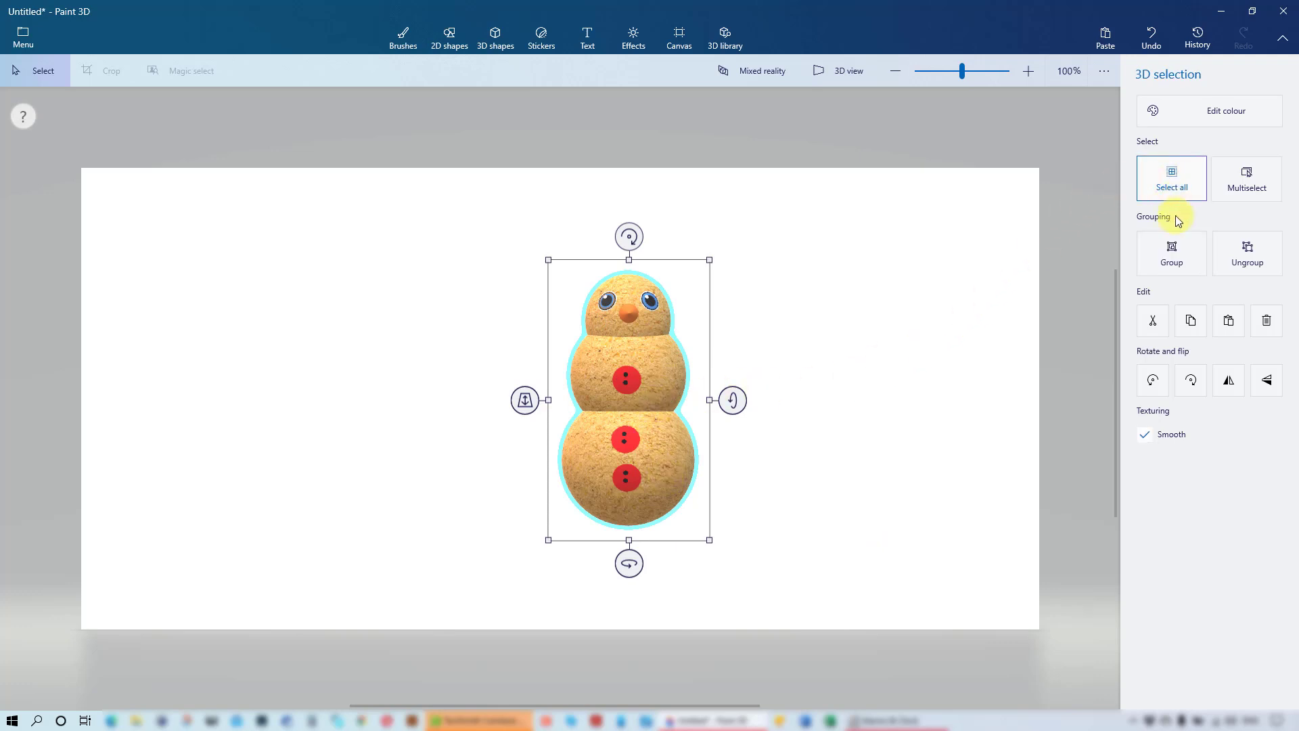
left_click(1160, 261)
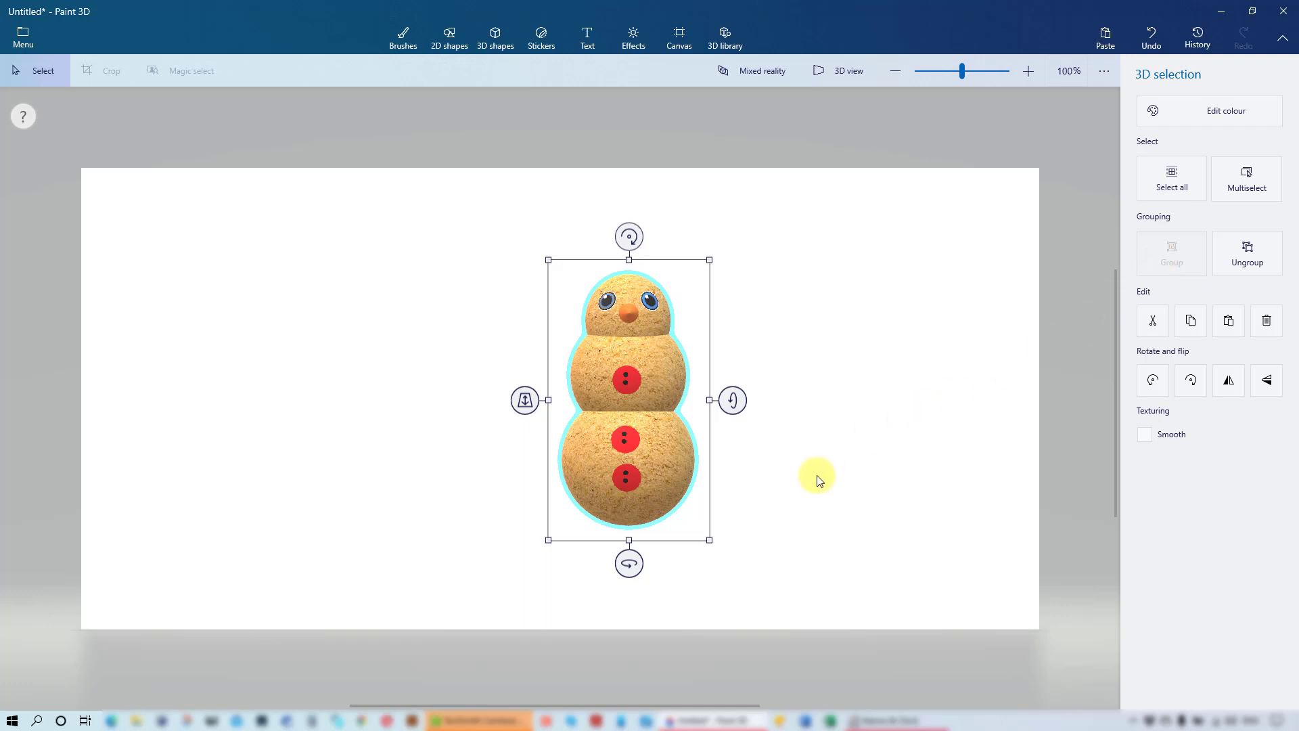
left_click(774, 484)
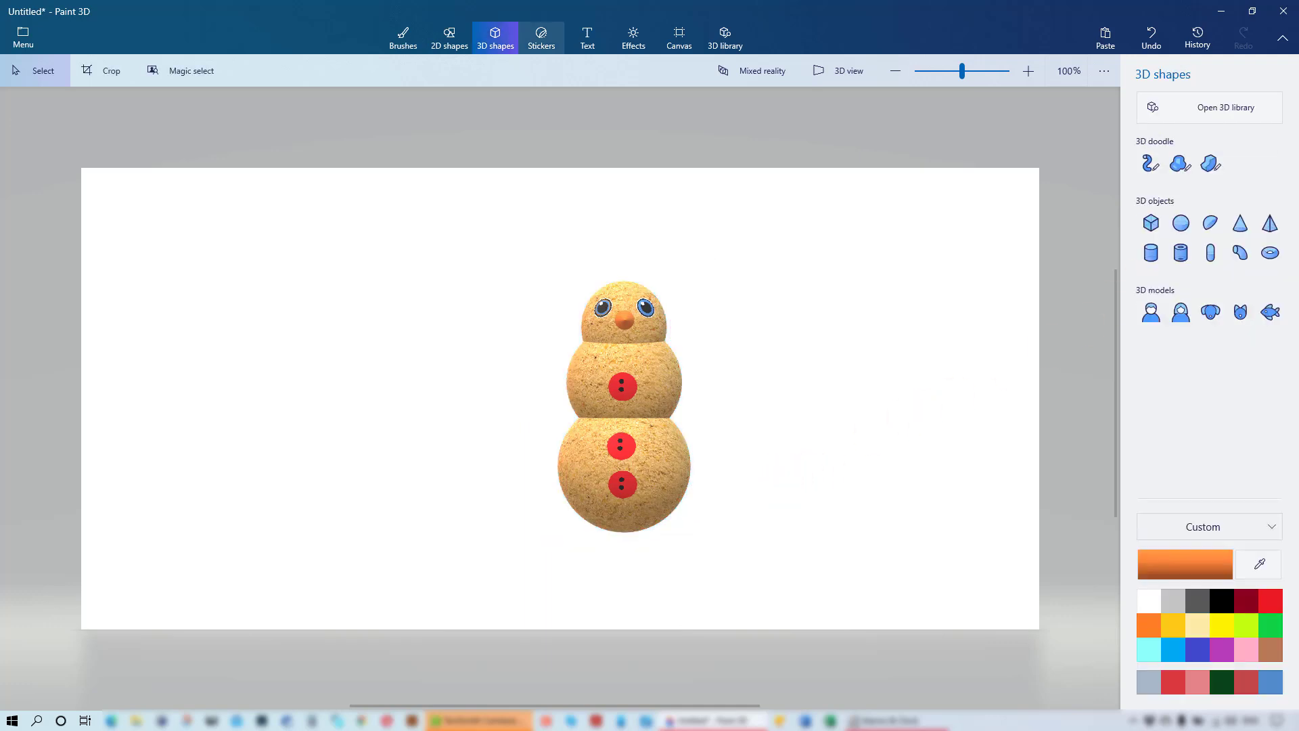
Add Mouth.png from the Images folder as a custom sticker
left_click(544, 41)
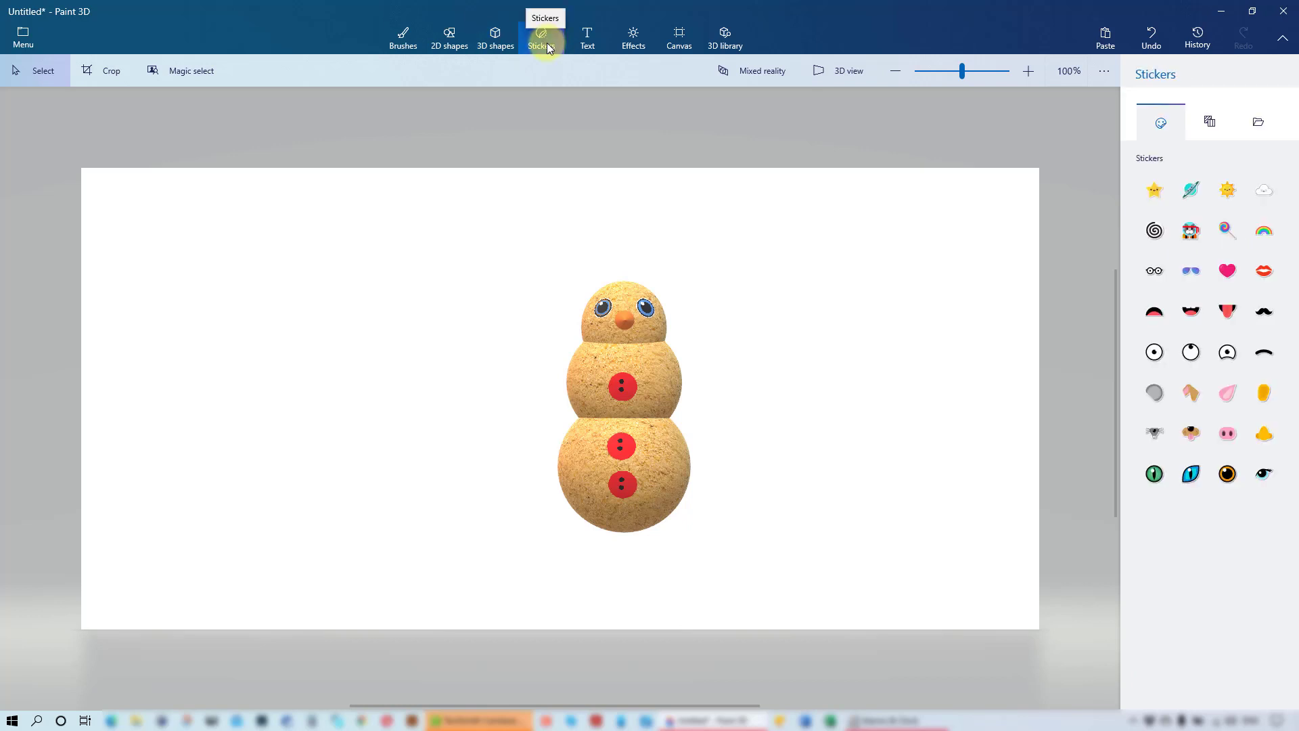
left_click(1262, 126)
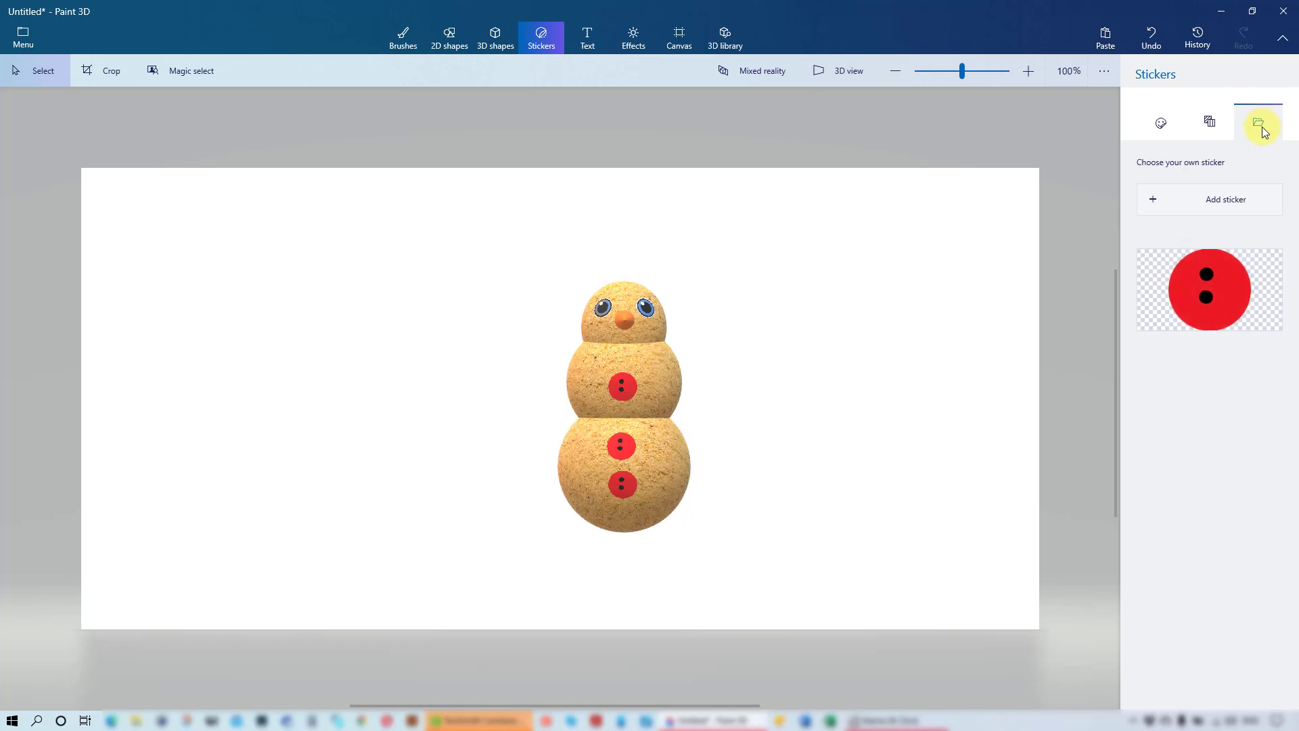
left_click(1153, 198)
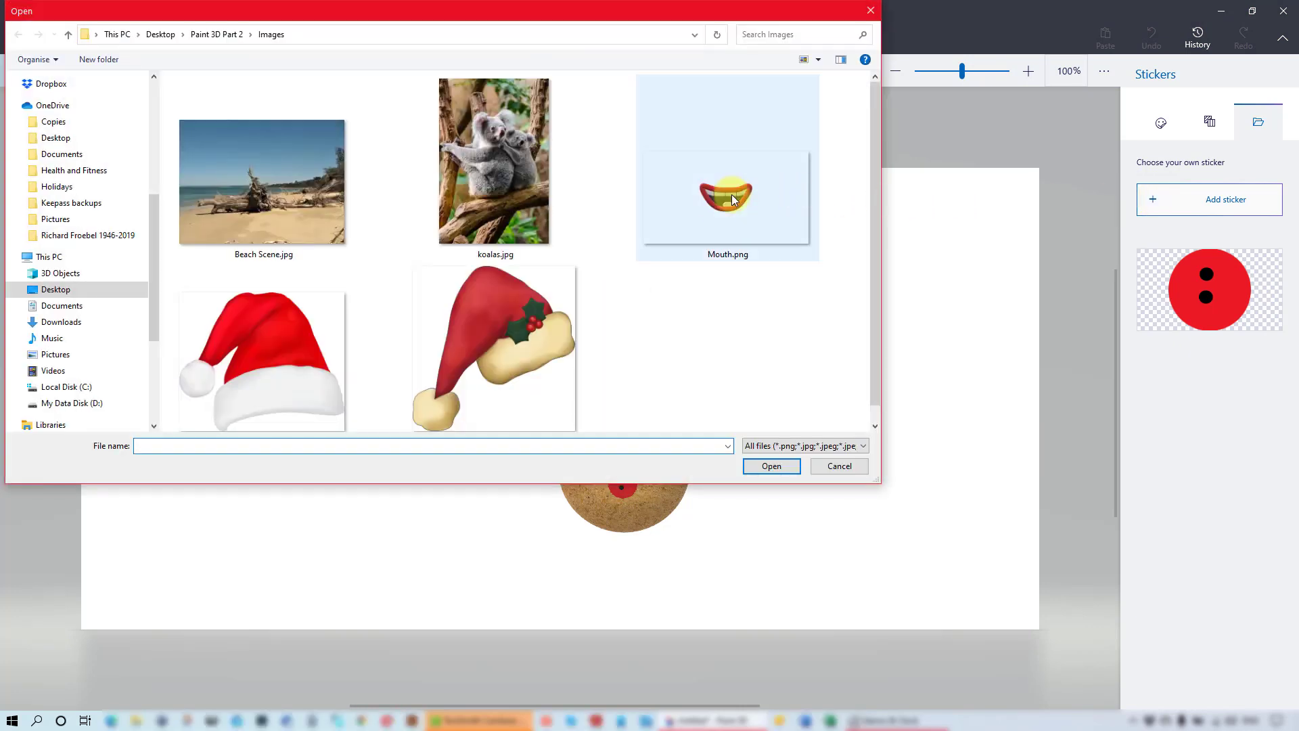
left_click(722, 201)
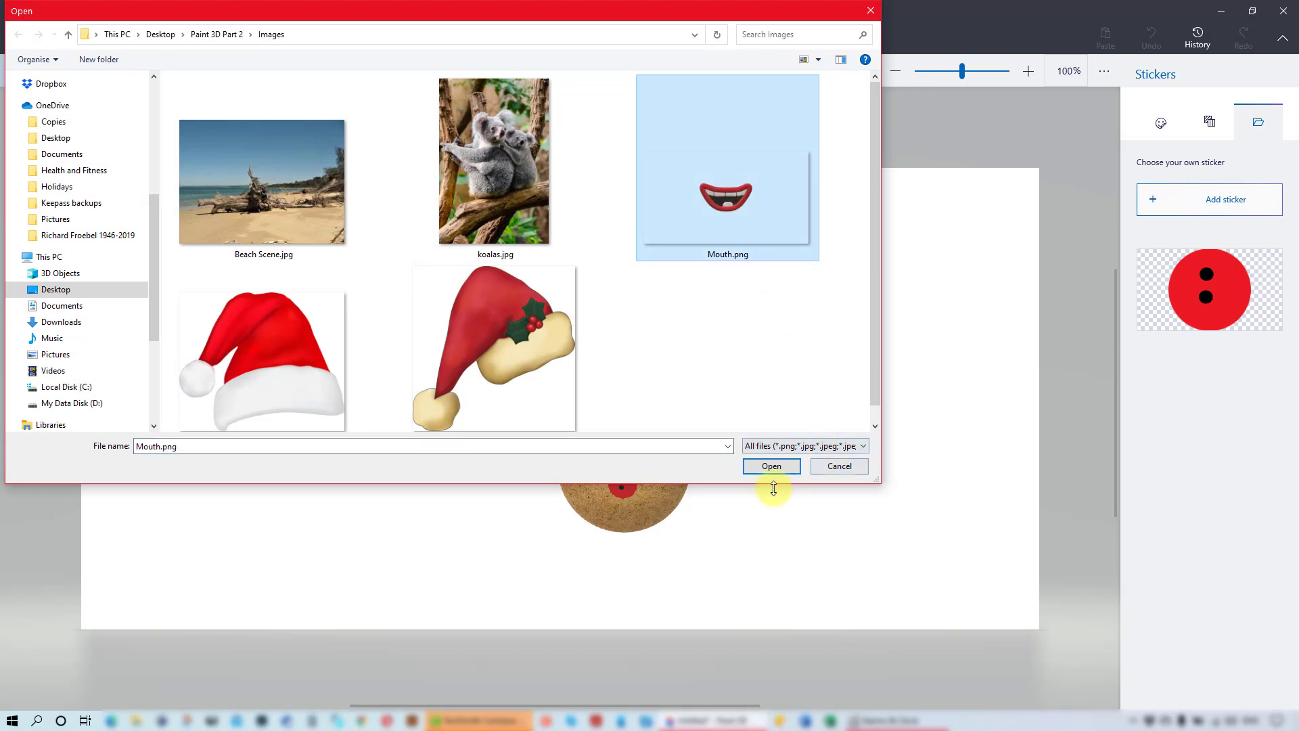
left_click(774, 466)
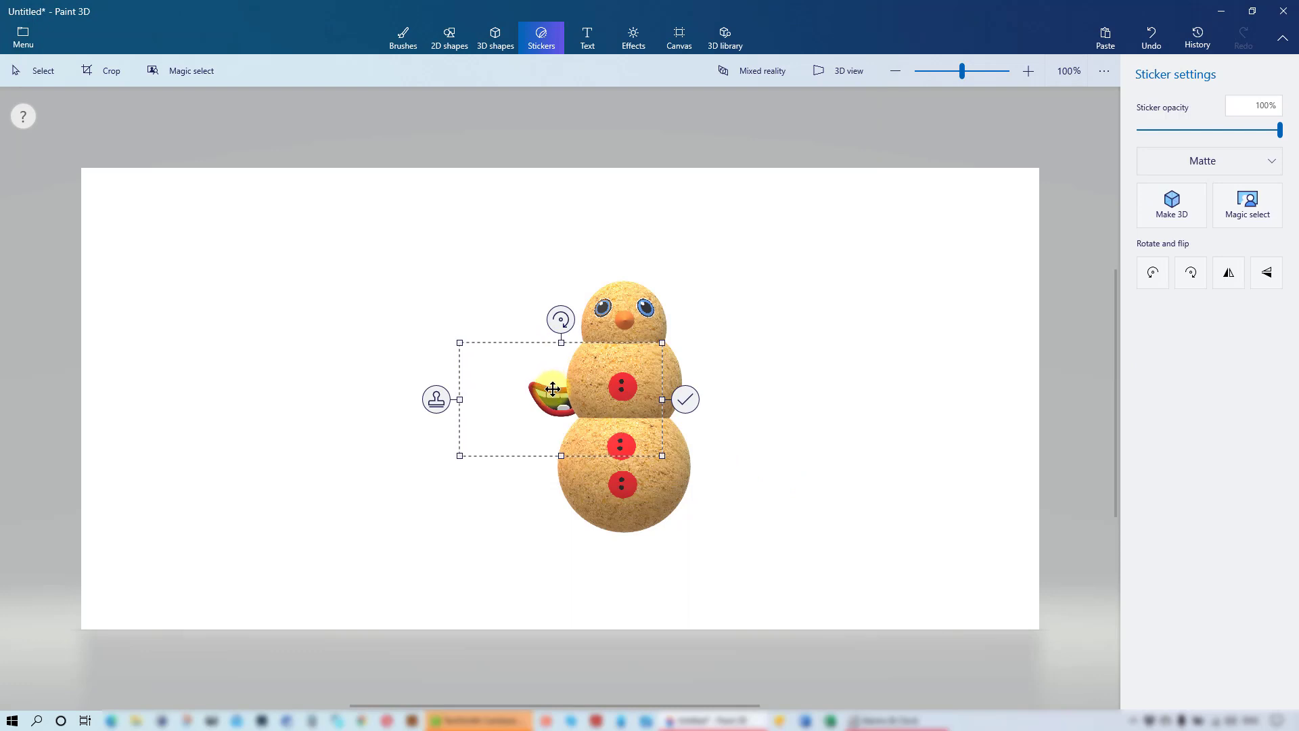
Shrink the mouth sticker to about half its size and apply it to the head just below the nose
left_click_drag(546, 382, 336, 353)
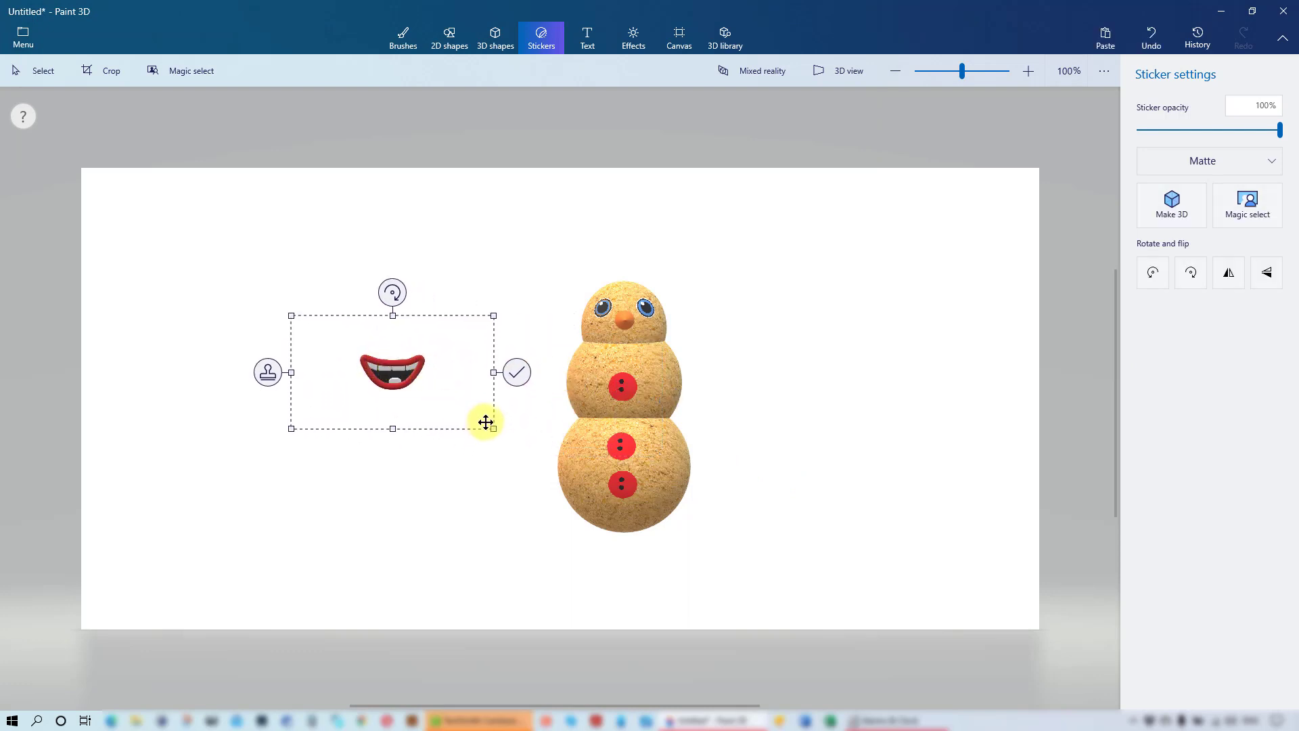
left_click_drag(489, 426, 625, 360)
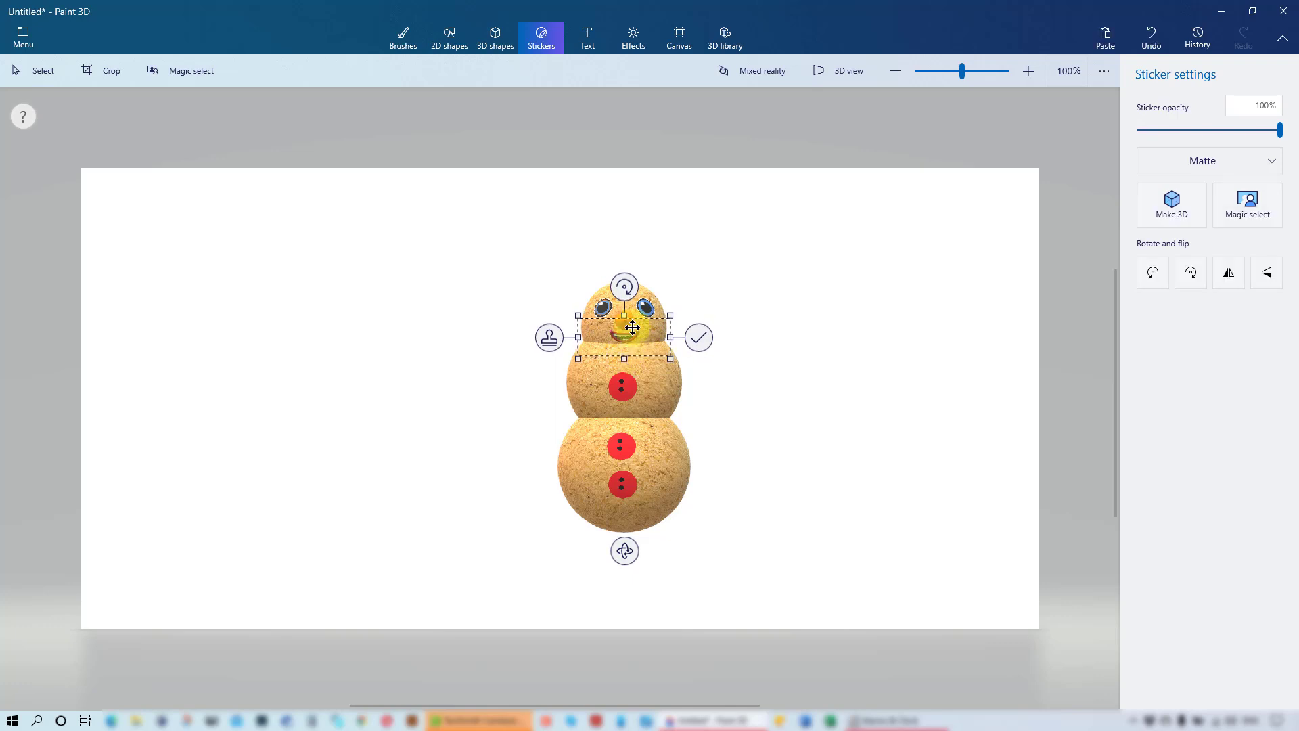
left_click_drag(624, 315, 624, 311)
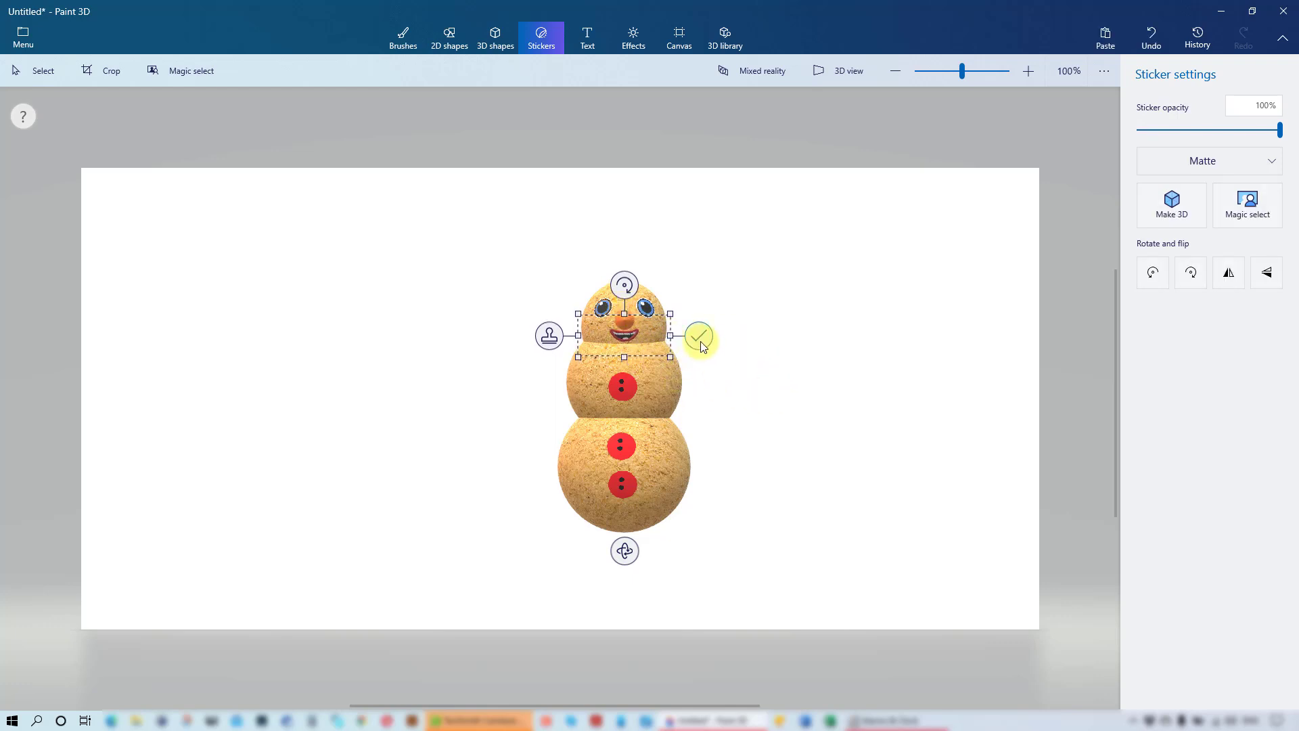
left_click(700, 338)
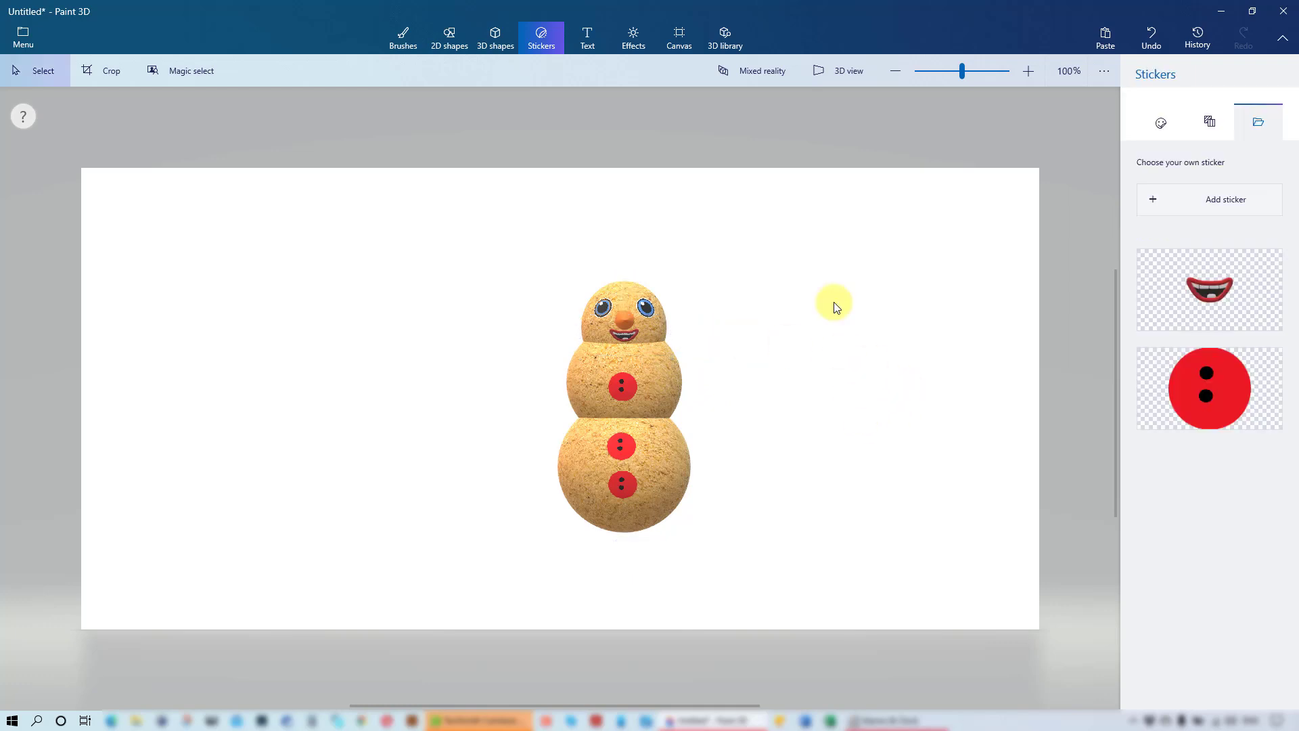
Search the 3D library for "hat" and insert the red Santa hat with the white fur brim
left_click(727, 34)
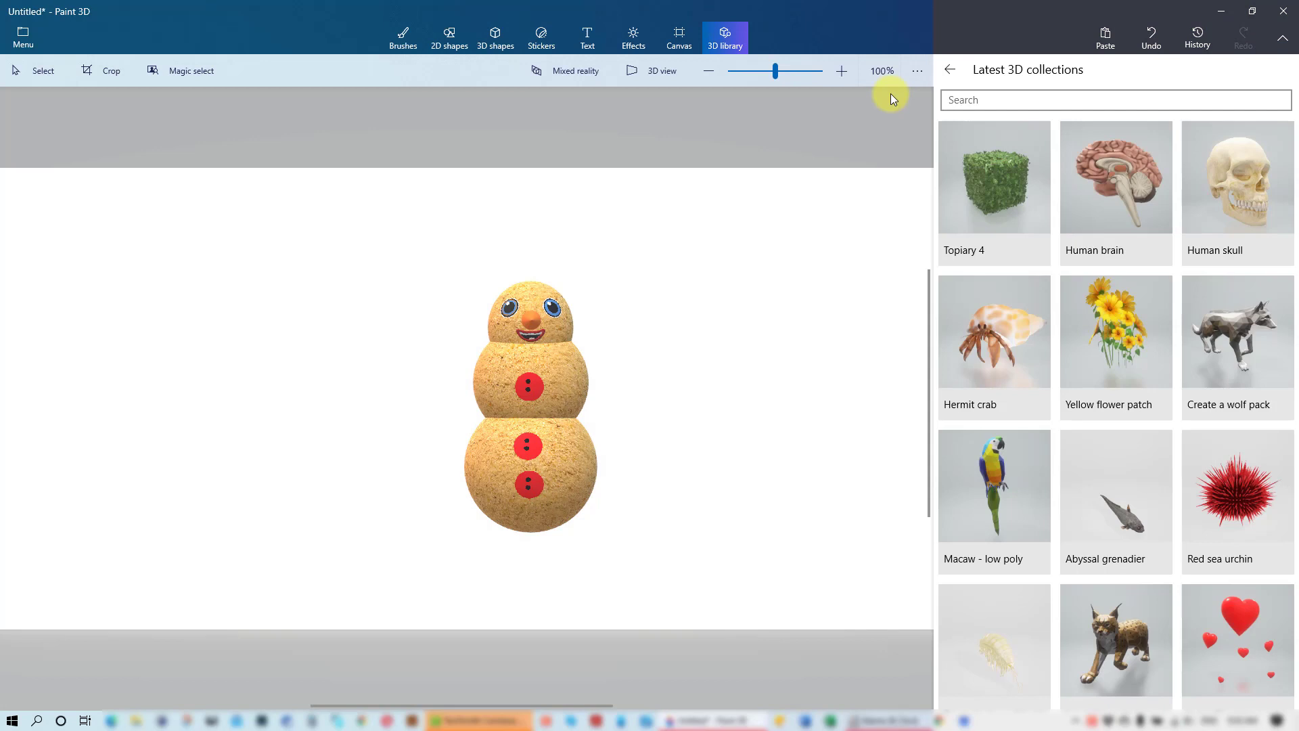
left_click(1006, 102)
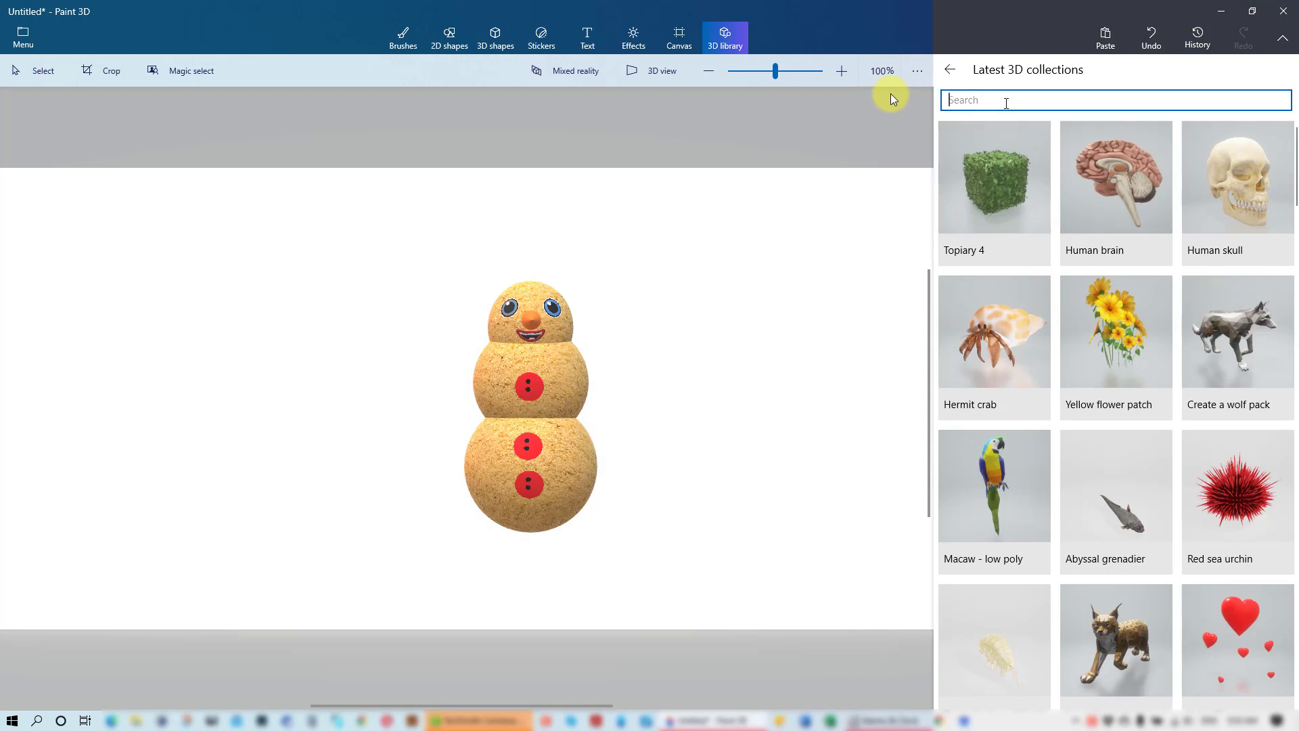
type("hat")
key("Return")
left_click(987, 249)
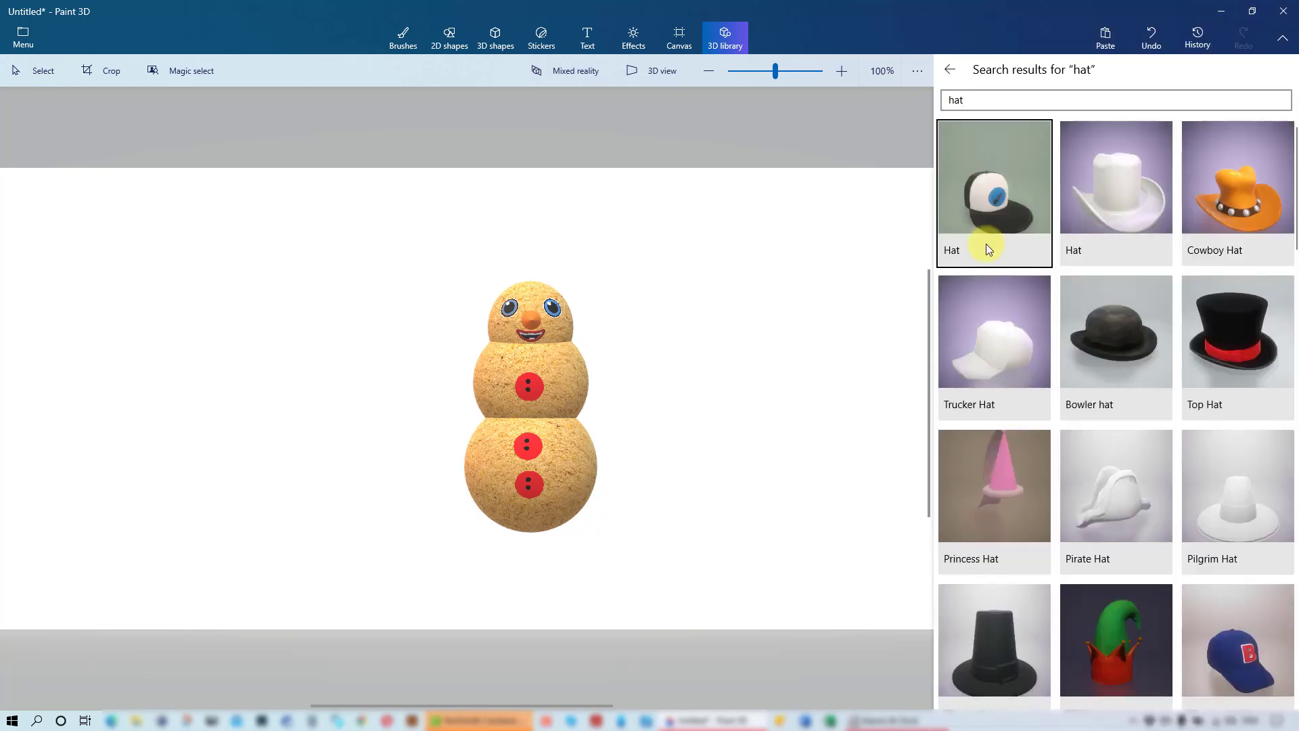
scroll(987, 249, "down", 8)
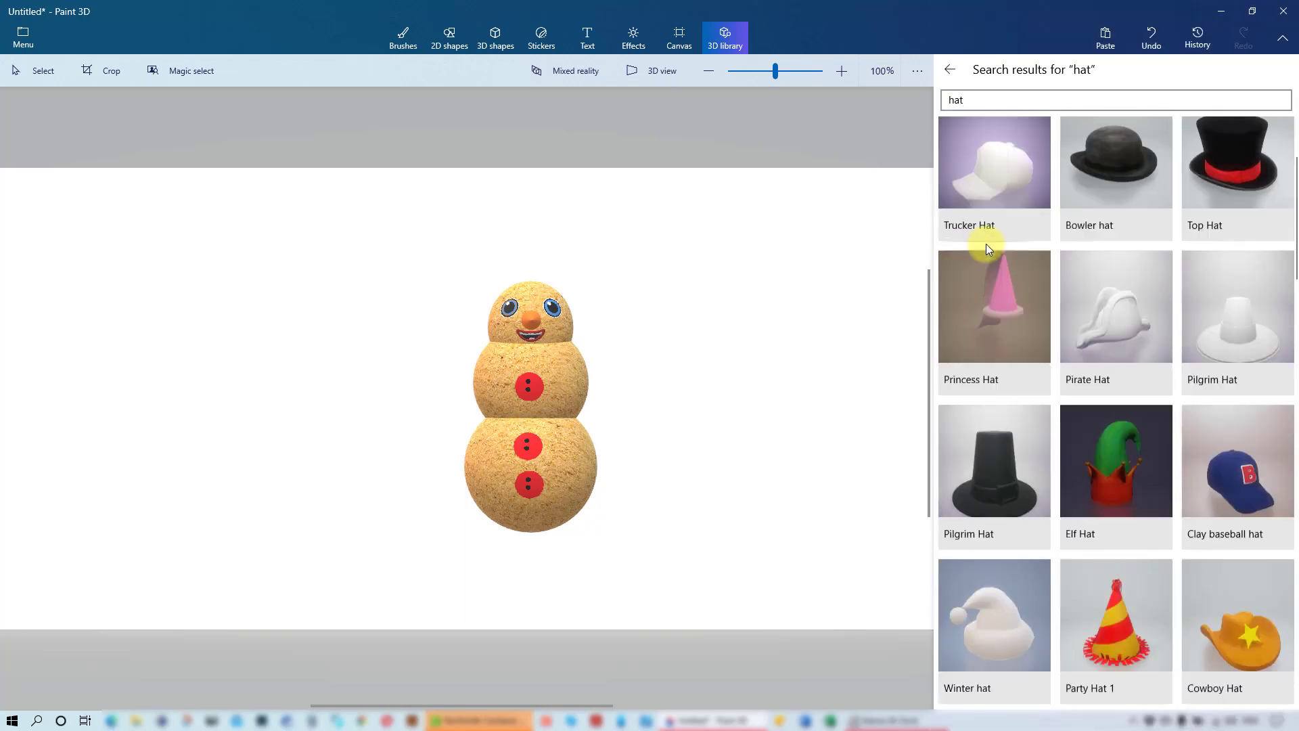
scroll(985, 249, "down", 5)
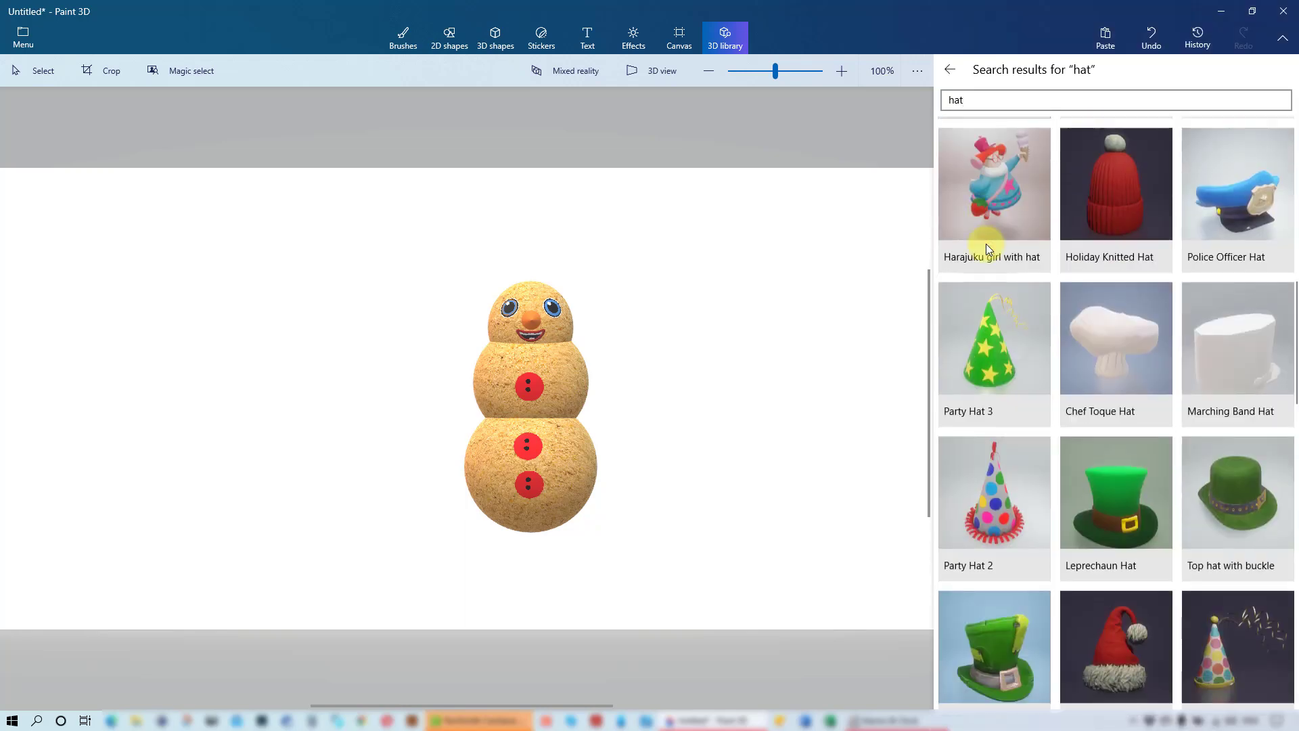
left_click(1143, 538)
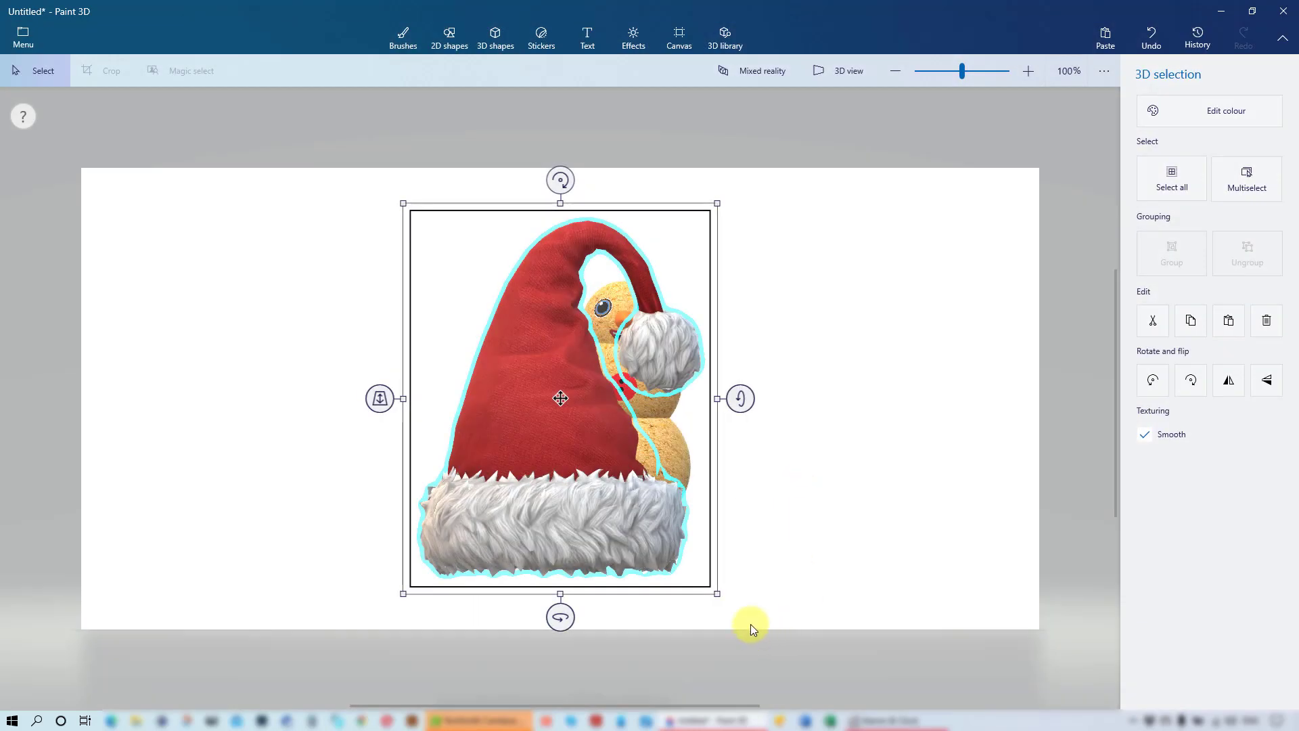
Shrink the Santa hat to about a third of its size, place it on the snowman's head and tilt it slightly
left_click_drag(717, 594, 514, 326)
left_click_drag(449, 239, 622, 225)
left_click_drag(704, 250, 710, 245)
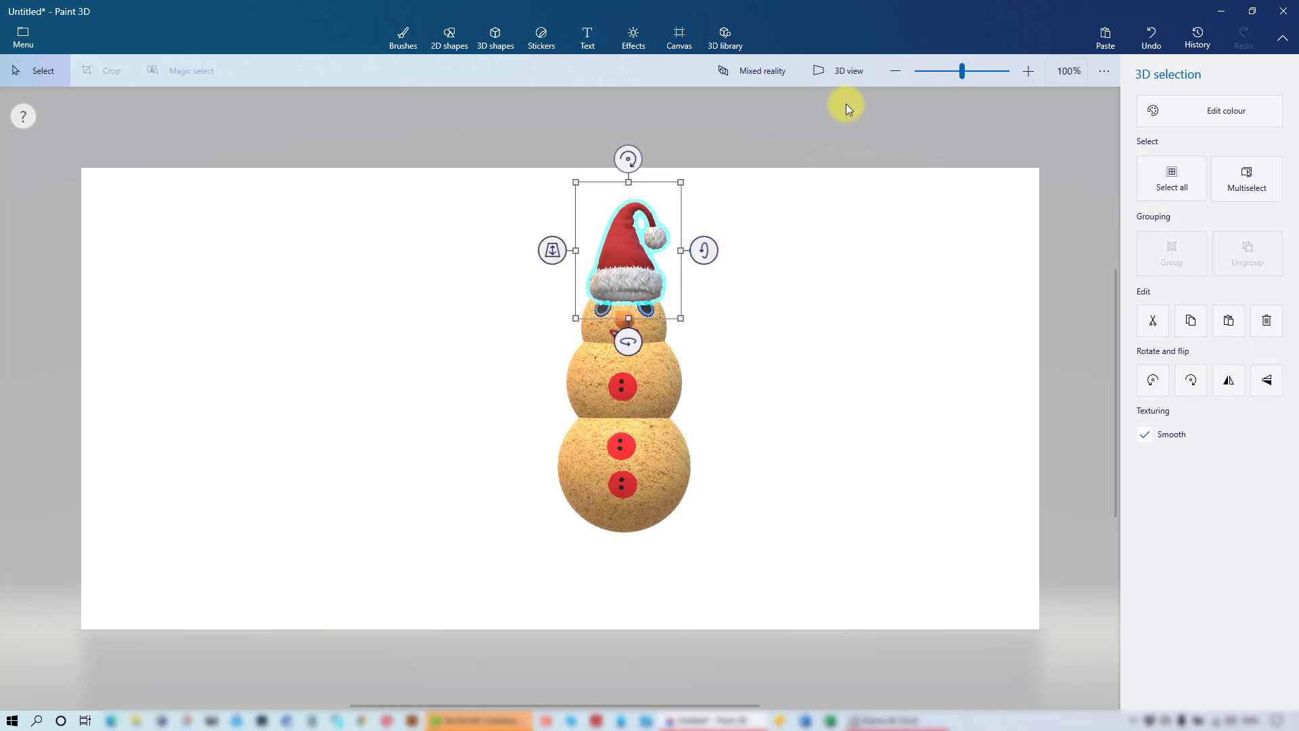
Check the hat from the side in 3D view and fit it down over the head, just above the eyes
left_click(839, 71)
left_click_drag(835, 282, 682, 323)
left_click(846, 71)
left_click_drag(630, 261, 629, 266)
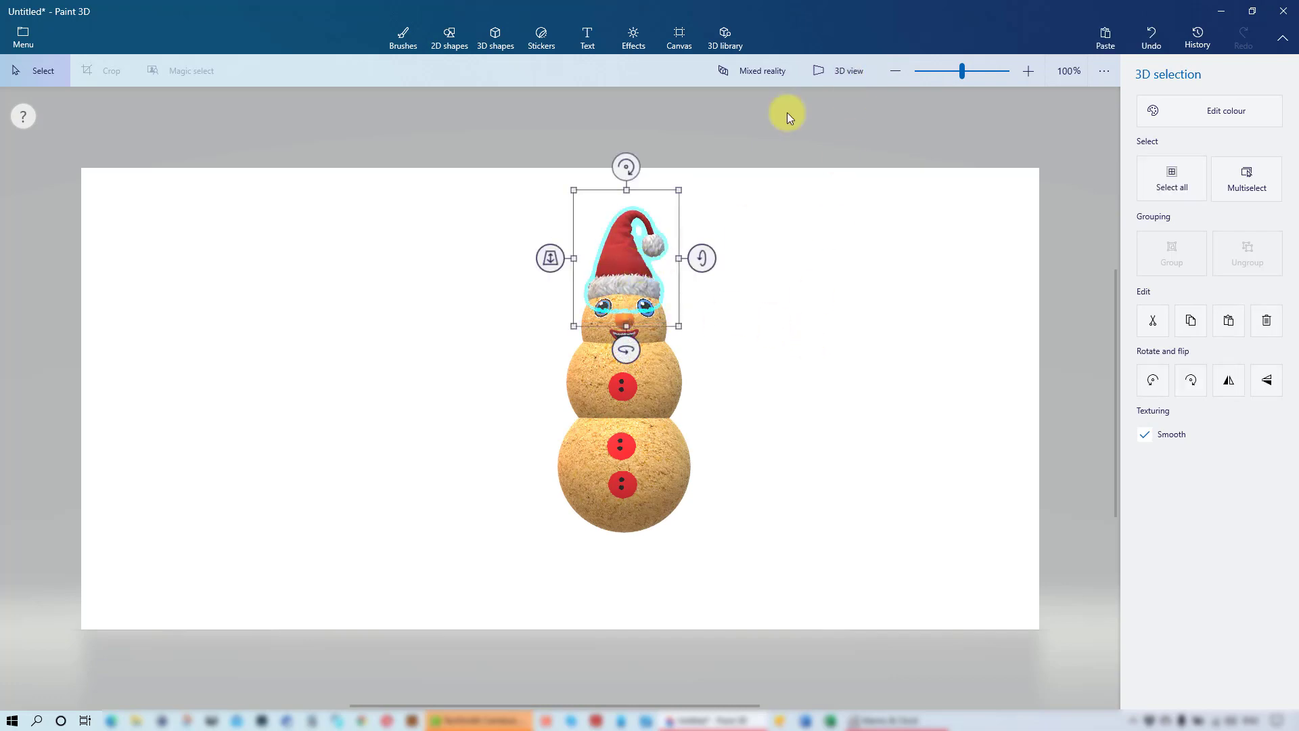
Check the snowman from the side in 3D view, and group all its parts into one object
left_click(861, 71)
right_click_drag(908, 481, 716, 442)
left_click(853, 71)
left_click(838, 616)
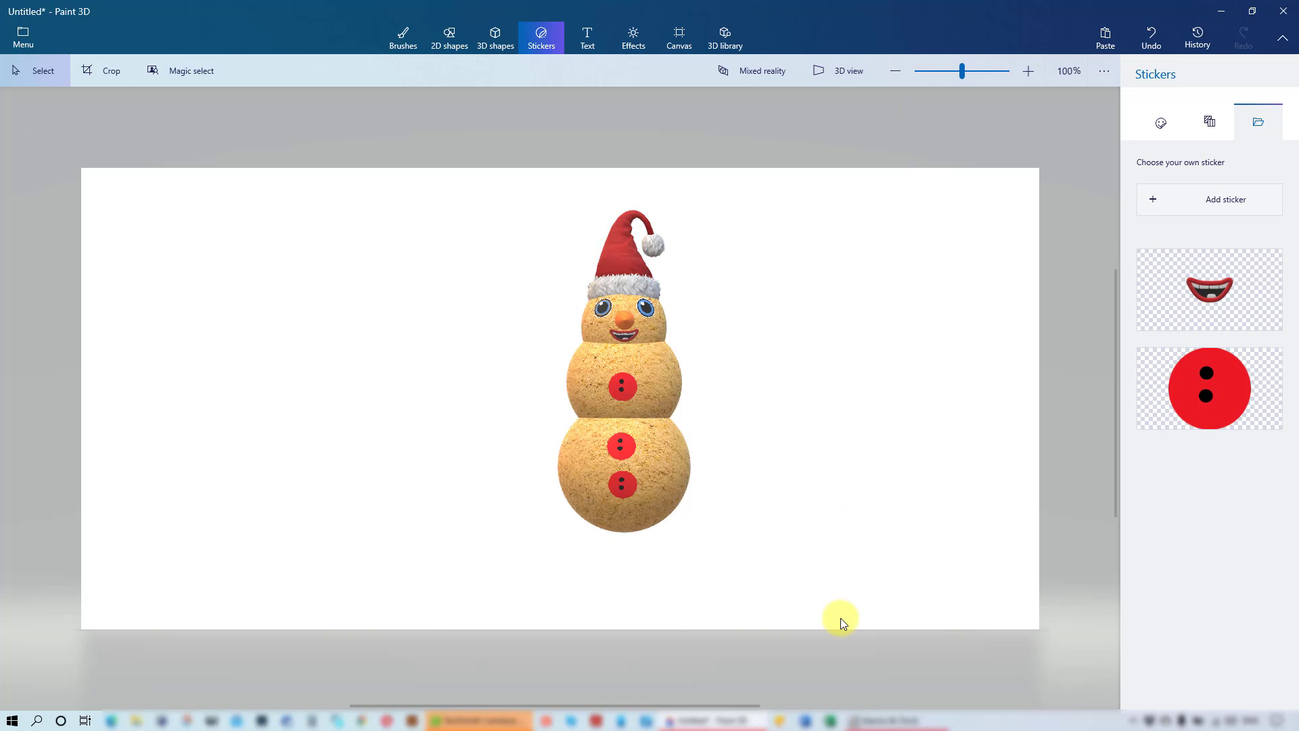
left_click(654, 481)
left_click(1159, 185)
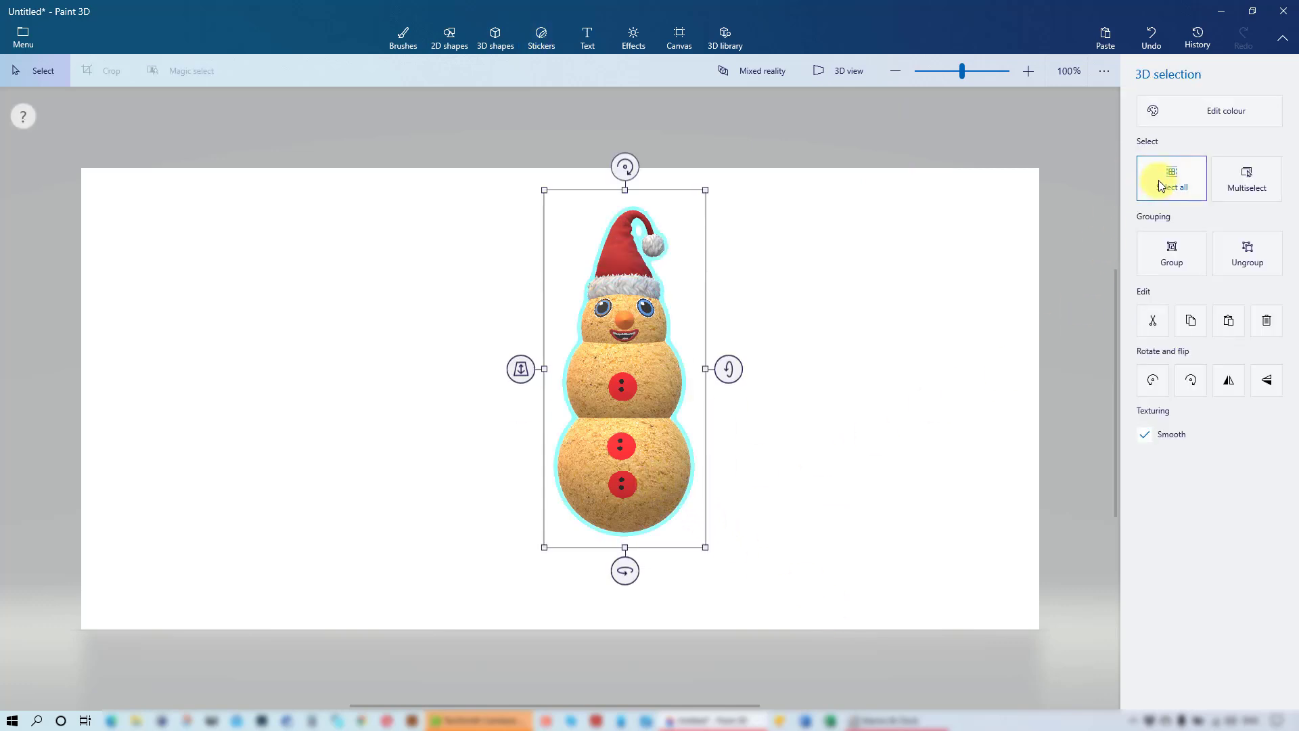
left_click(1187, 252)
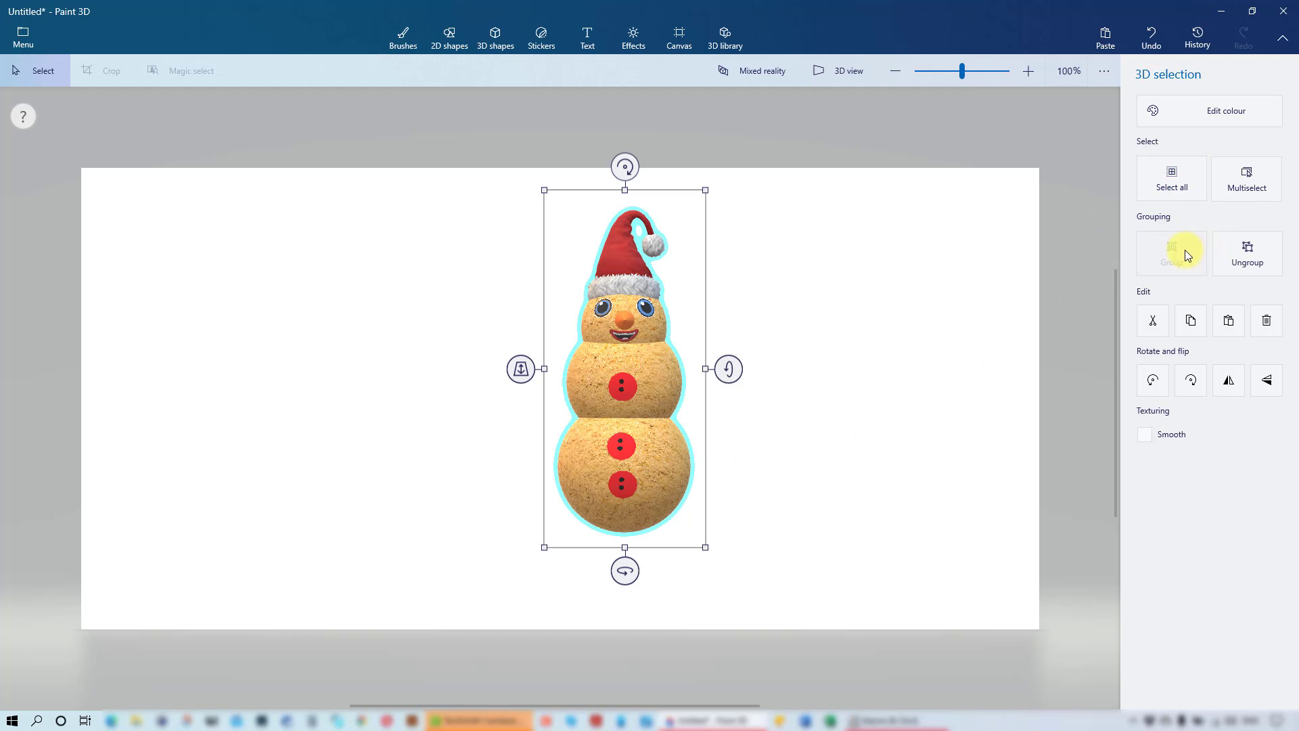
left_click(876, 462)
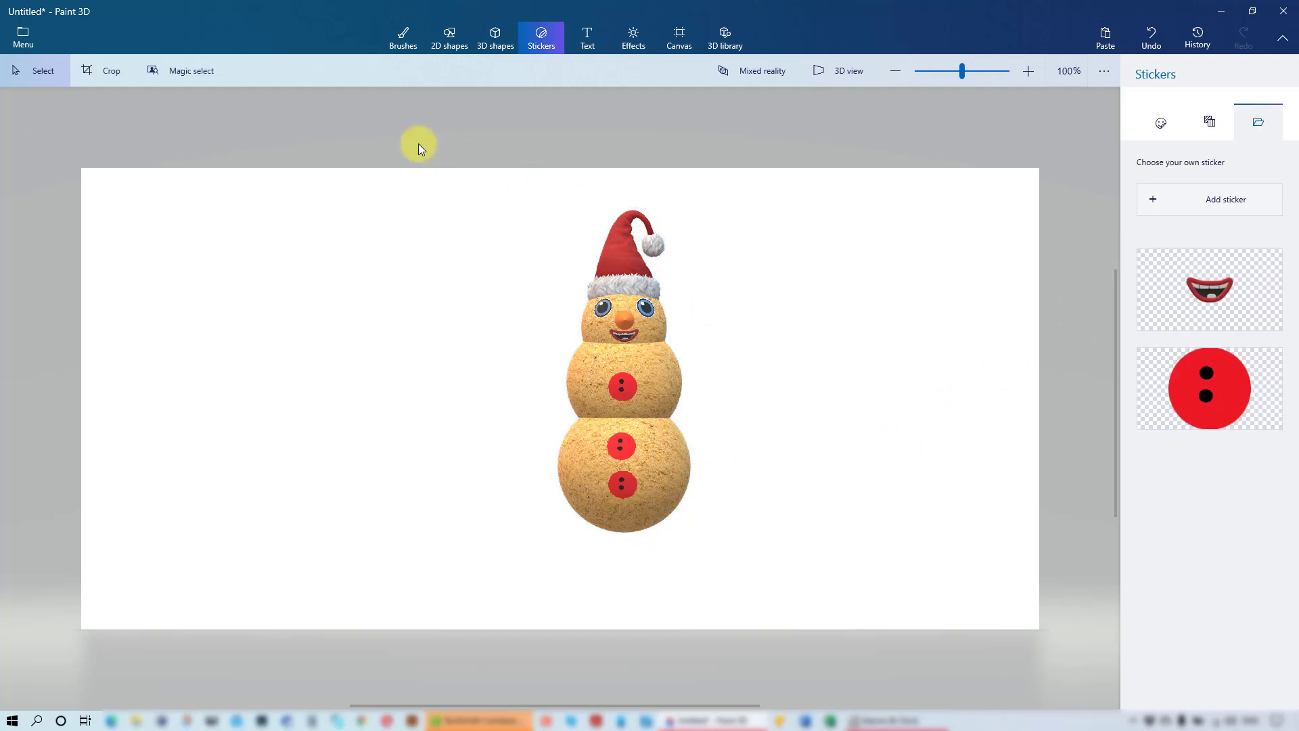
Draw an orange arm sloping downward beside the snowman with the Tube brush at 10 px thickness
left_click(496, 42)
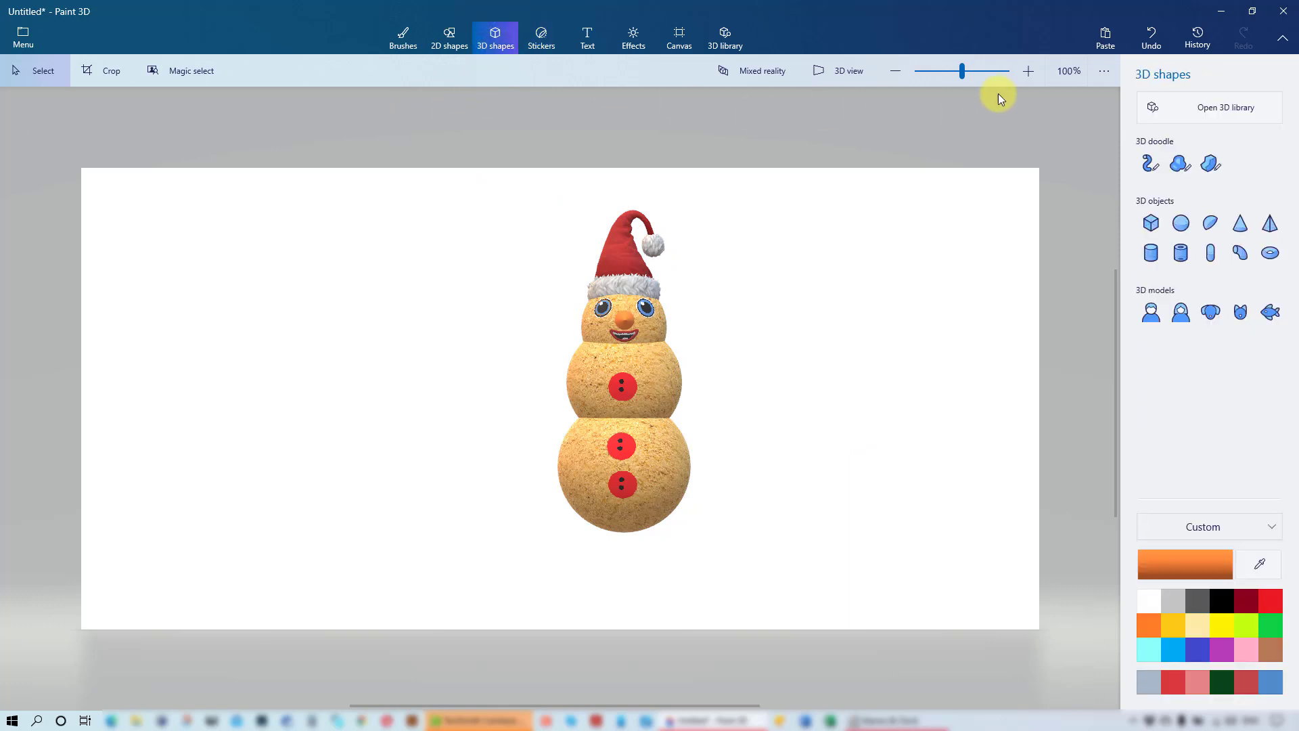
left_click(1148, 169)
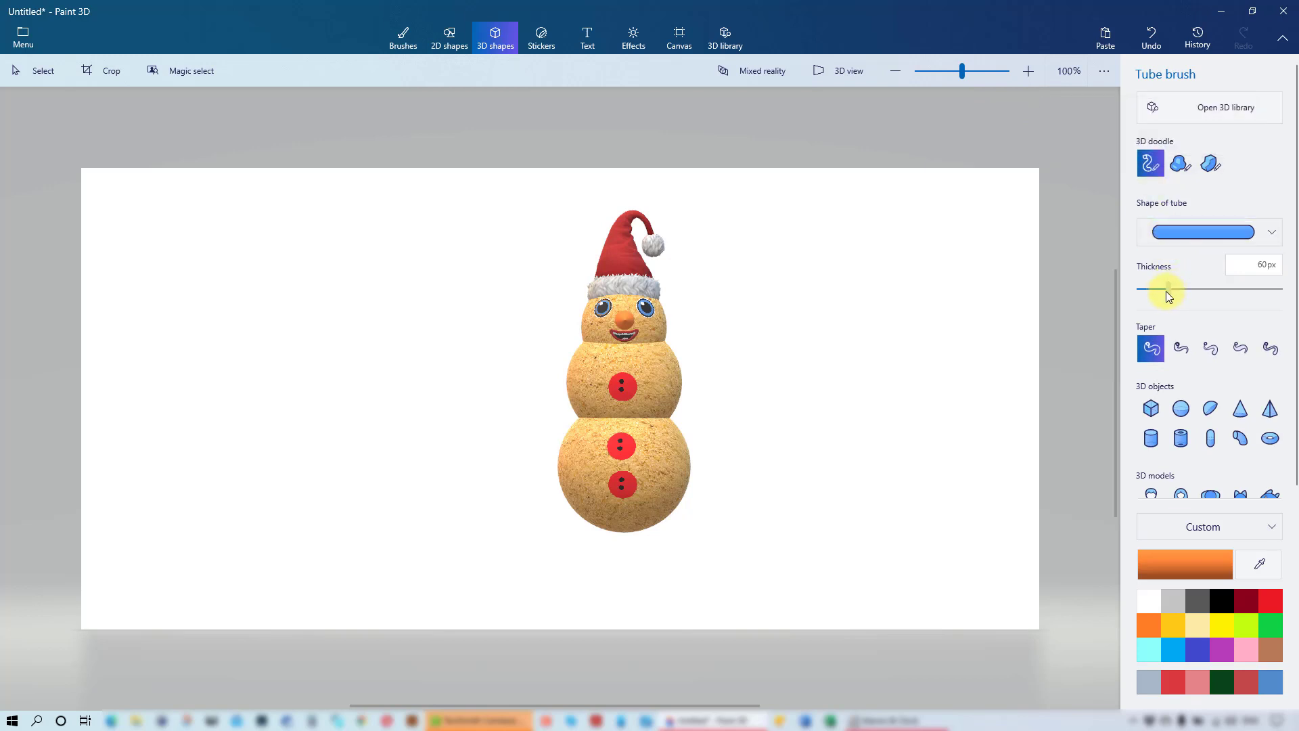
left_click_drag(1166, 291, 1123, 293)
key("ctrl+z")
left_click_drag(793, 316, 856, 337)
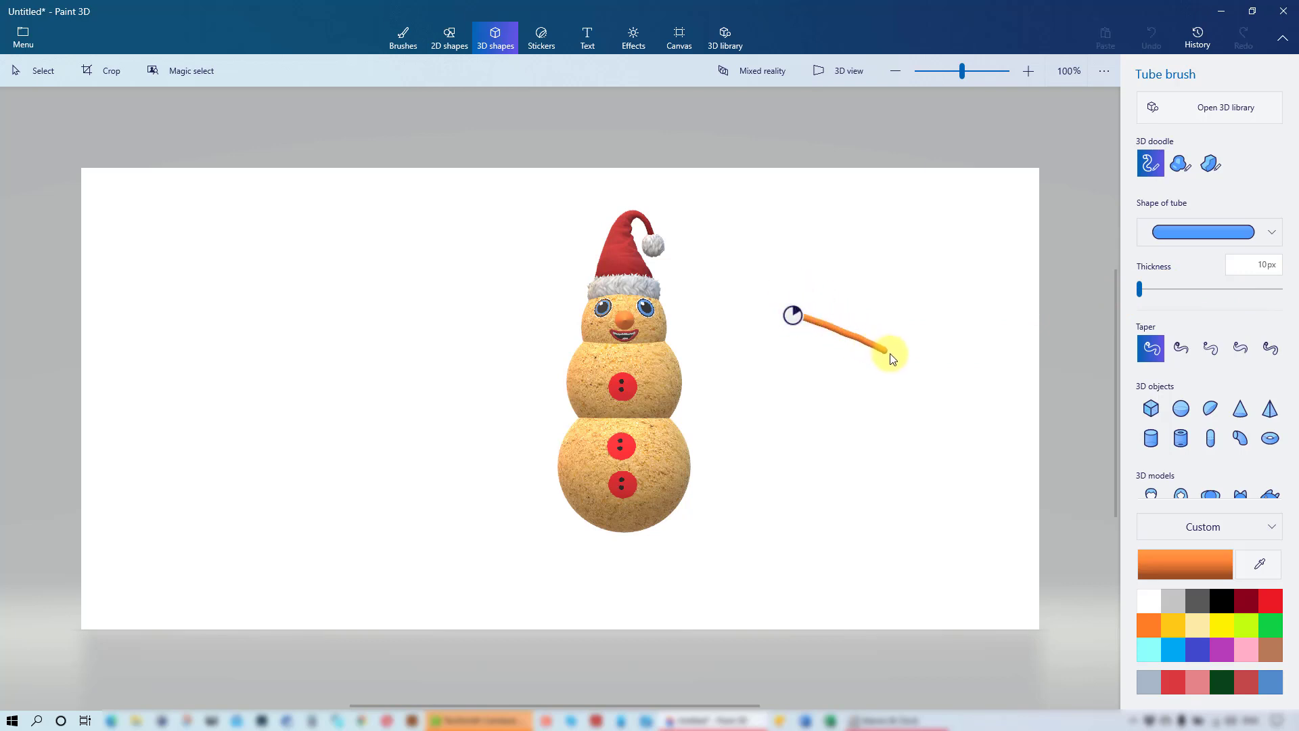
left_click_drag(911, 387, 911, 387)
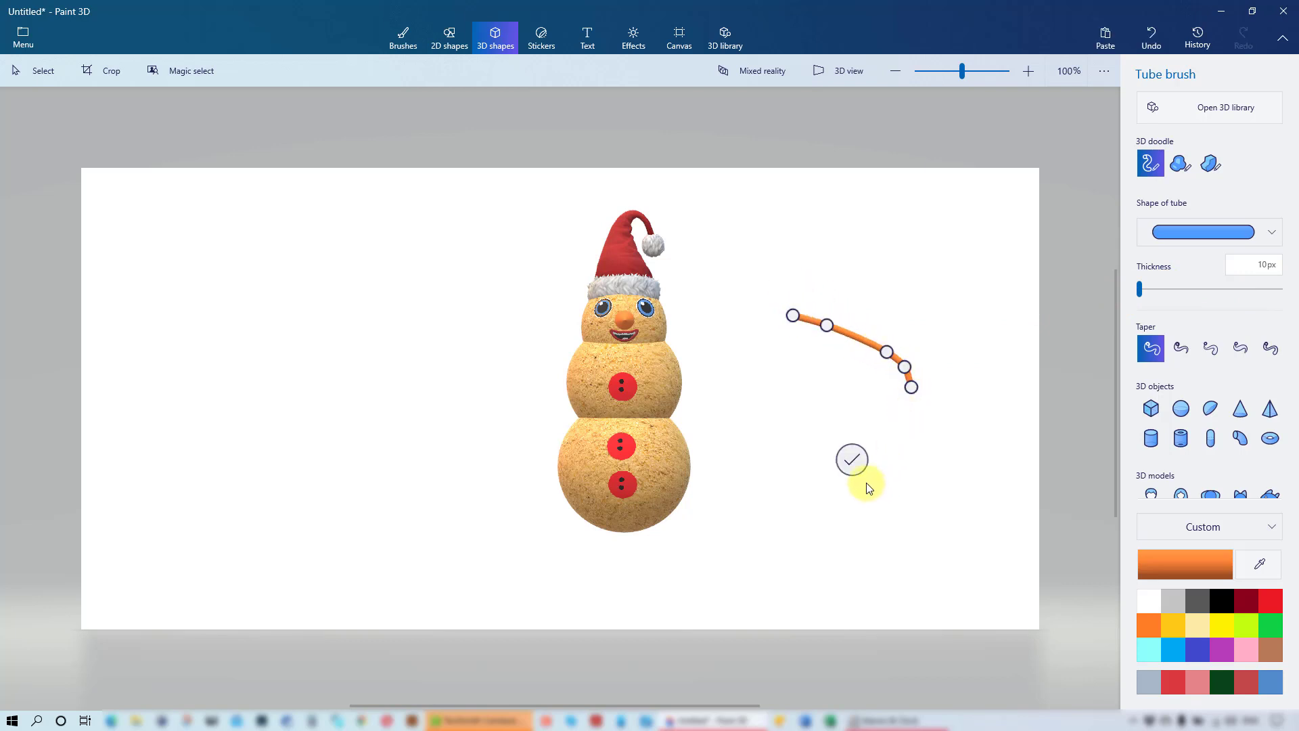
Reshape the arm tube into a wavy curve by moving two of its points, and finish the tube
left_click_drag(829, 326, 829, 315)
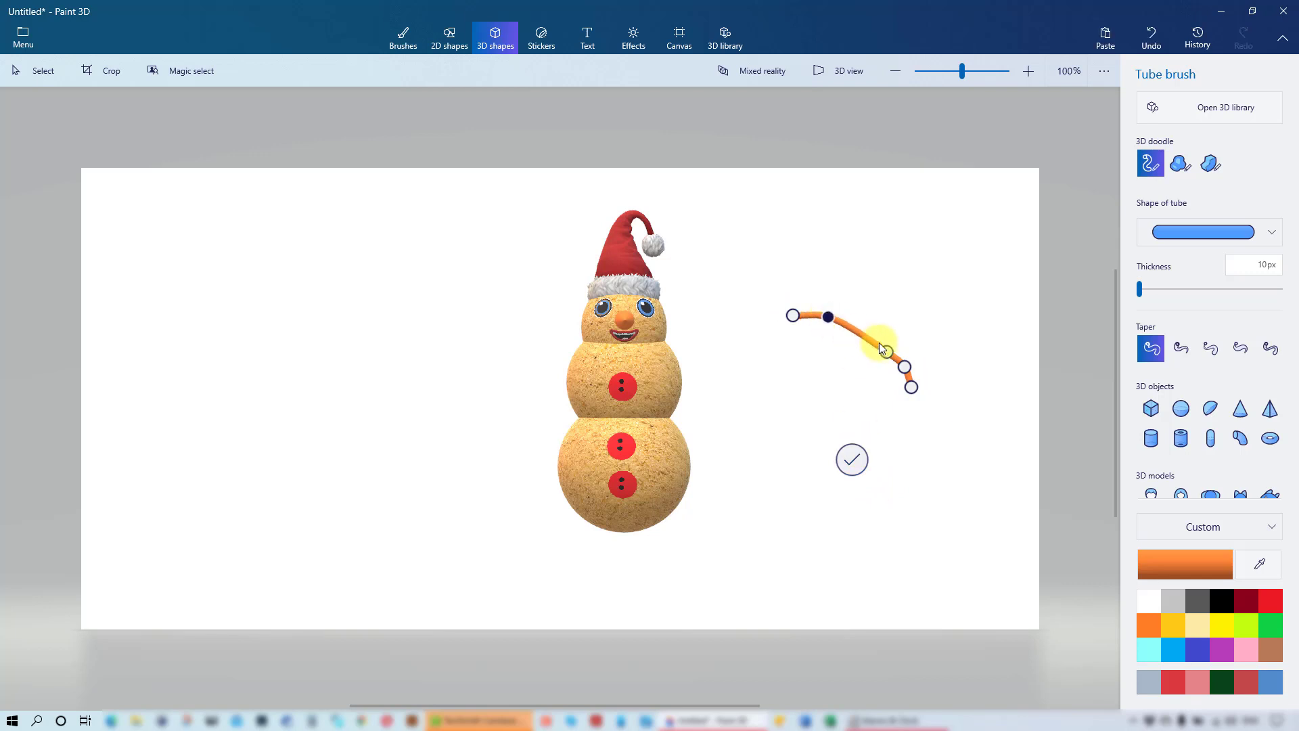
left_click_drag(884, 352, 906, 361)
left_click(853, 461)
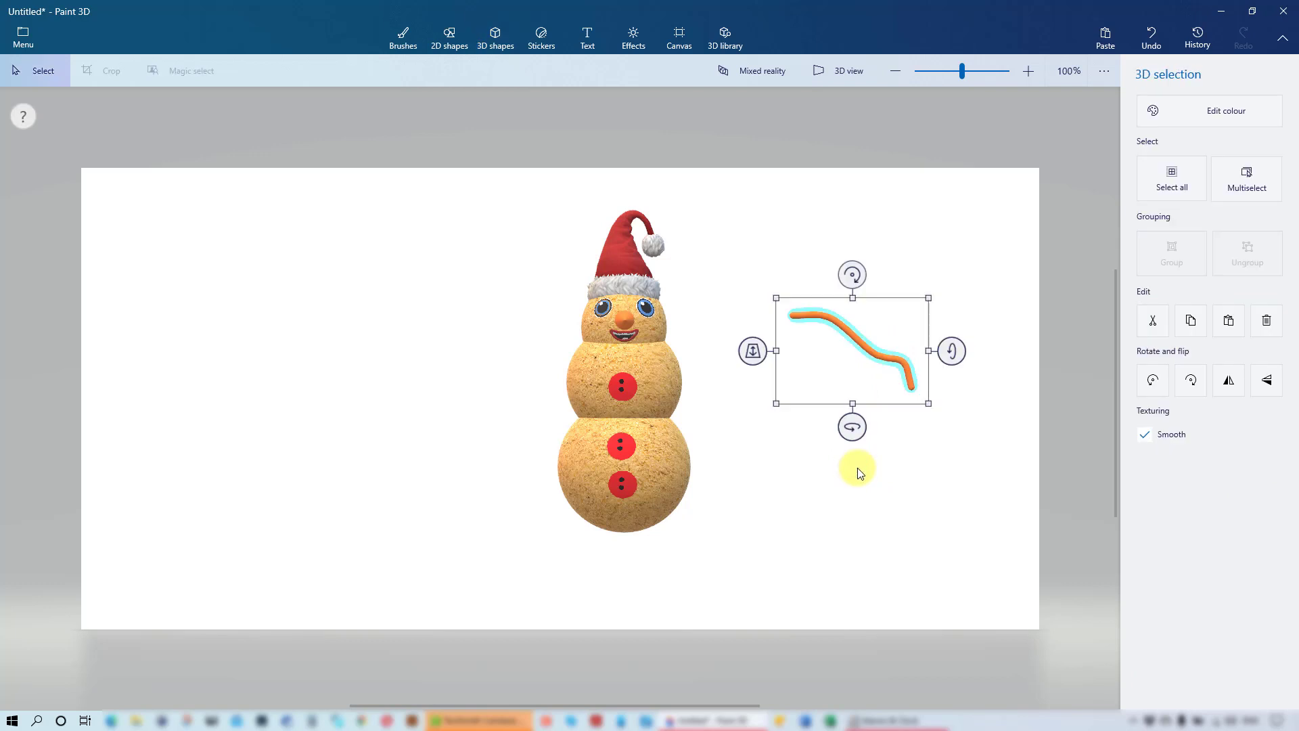
Add two short Tube brush fingers near the lower end of the orange arm
left_click(495, 37)
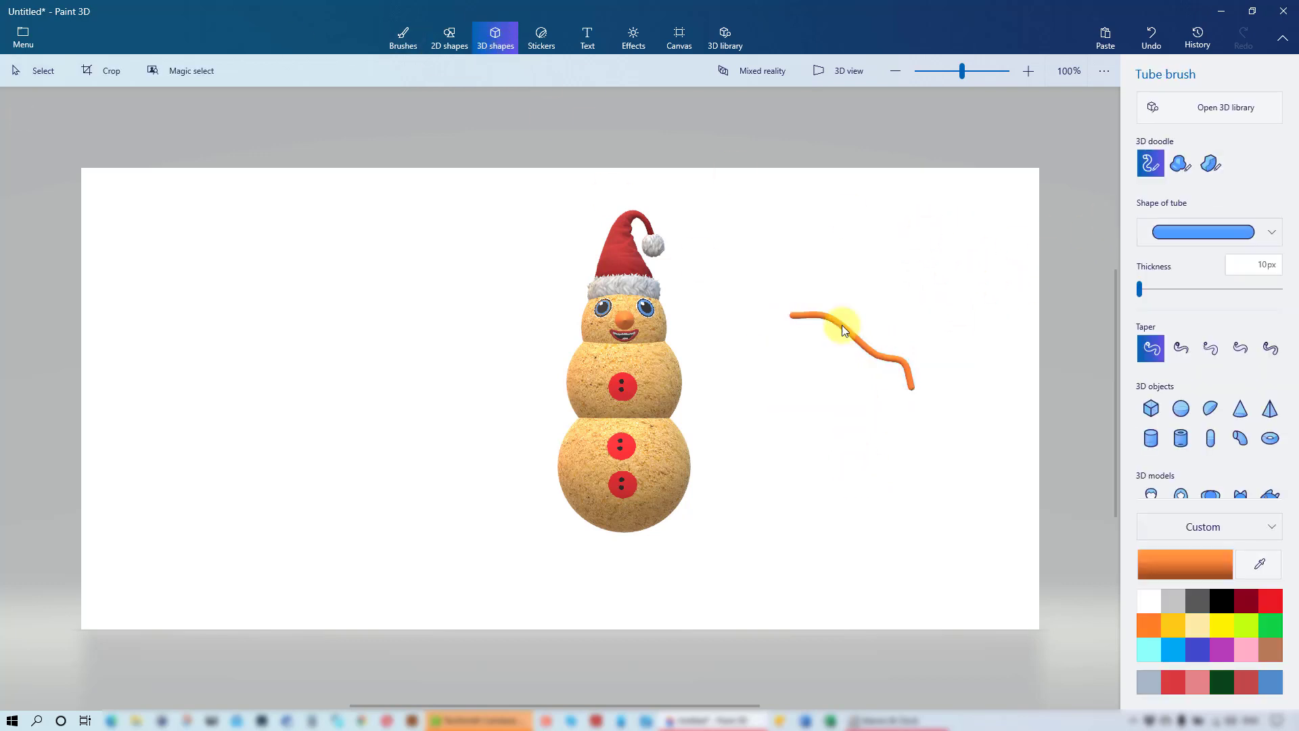
left_click(886, 358)
left_click(889, 384)
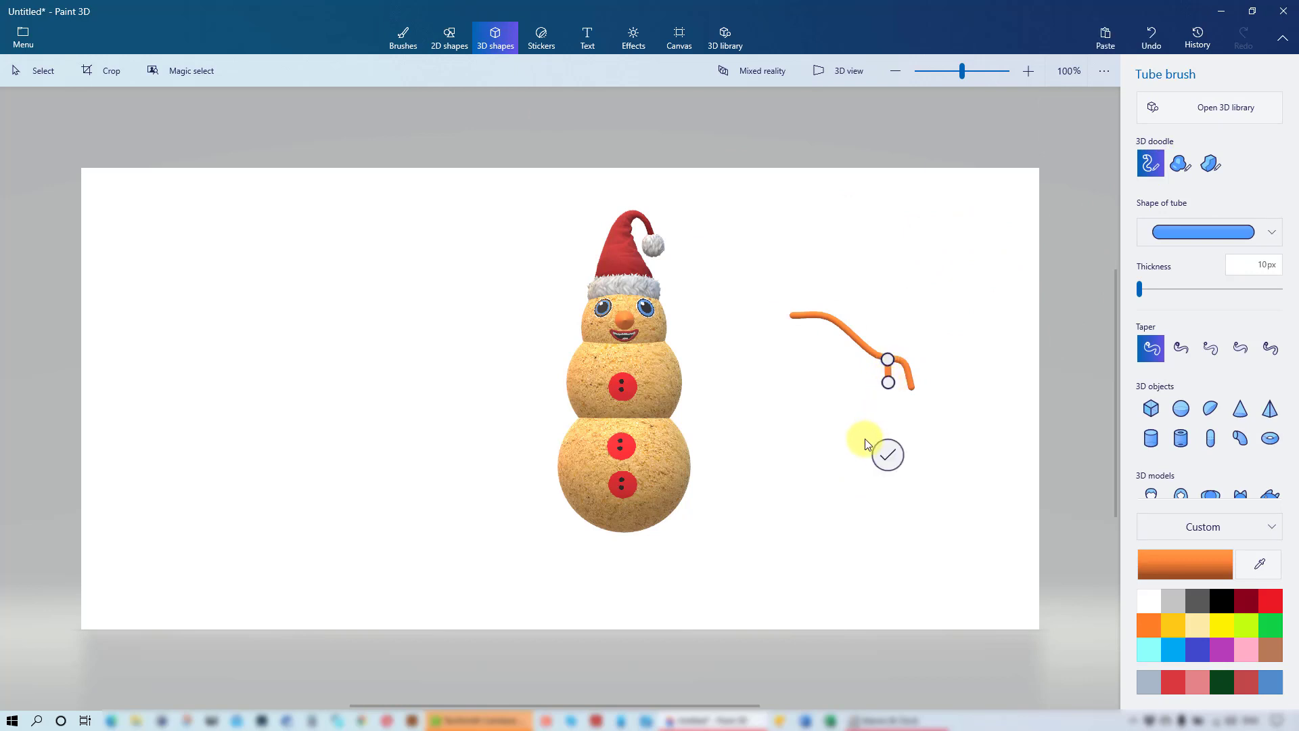
left_click(888, 456)
left_click(936, 441)
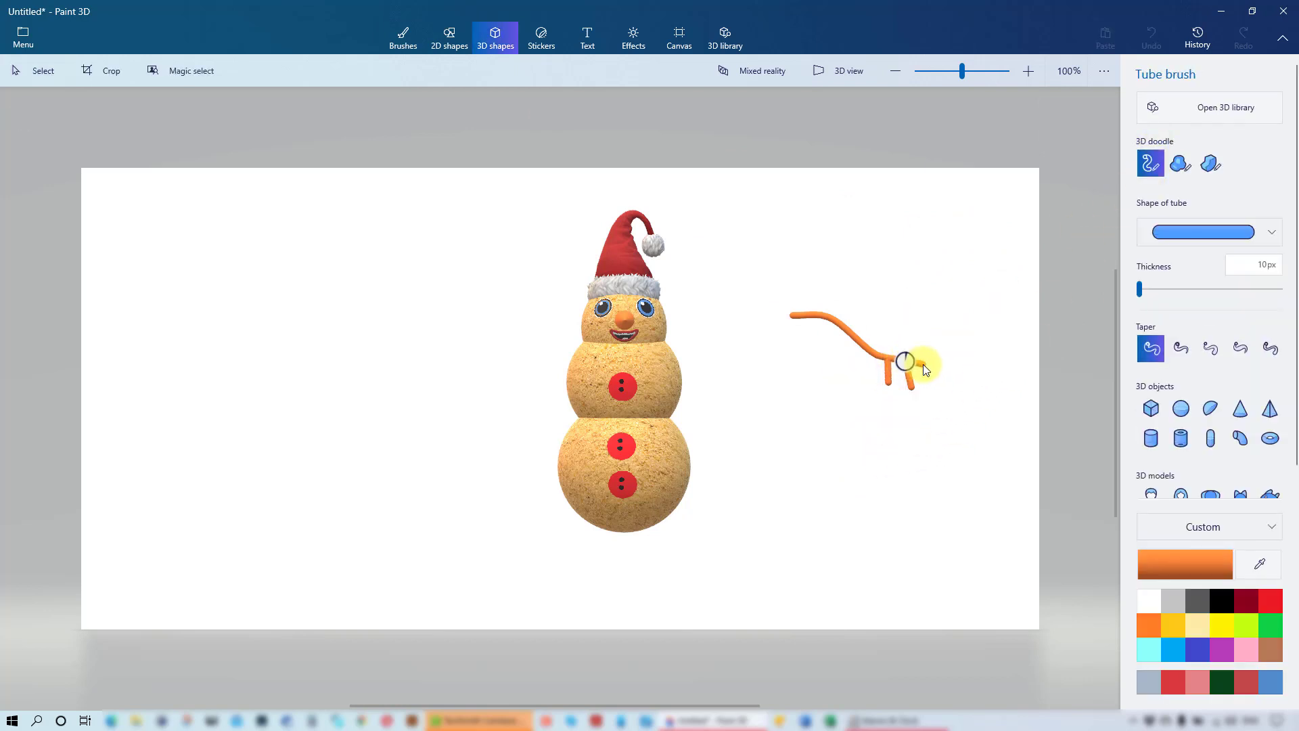
left_click_drag(924, 366, 922, 364)
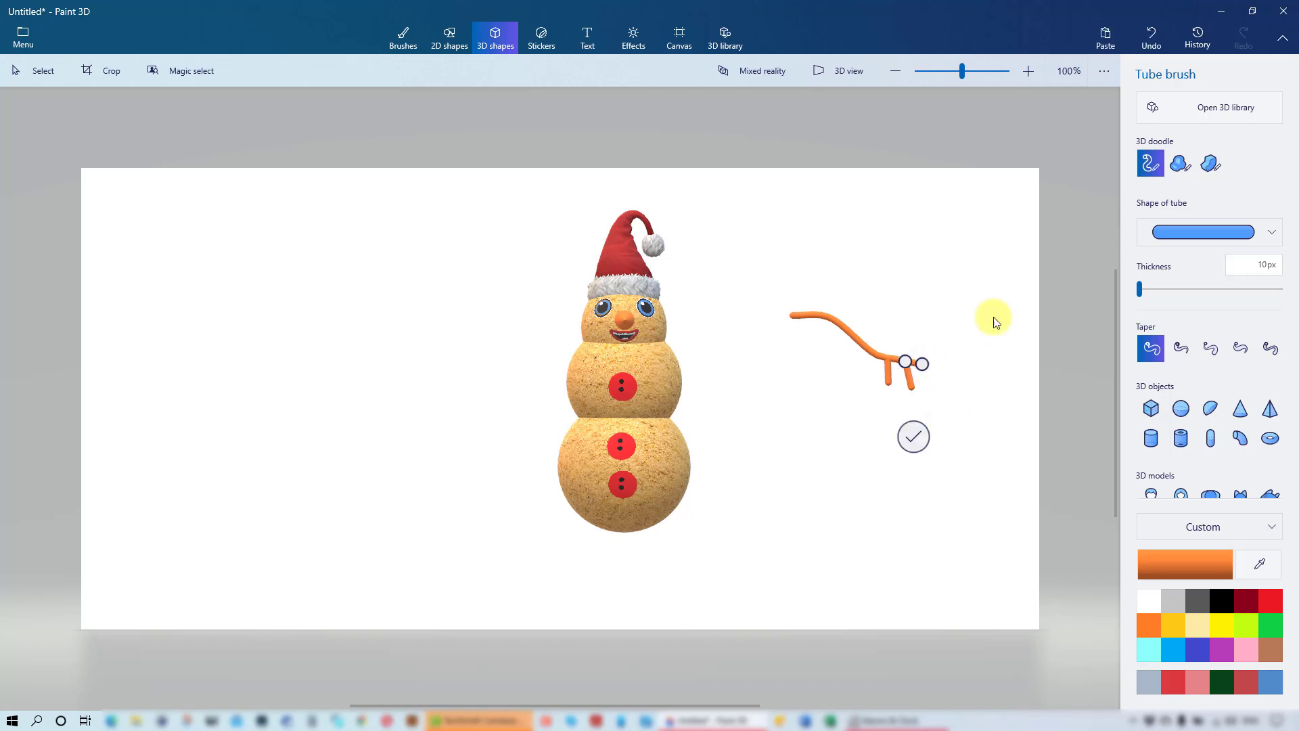
left_click(914, 438)
left_click(823, 464)
Select the arm tube together with its finger tubes and group them into one object
left_click(888, 380)
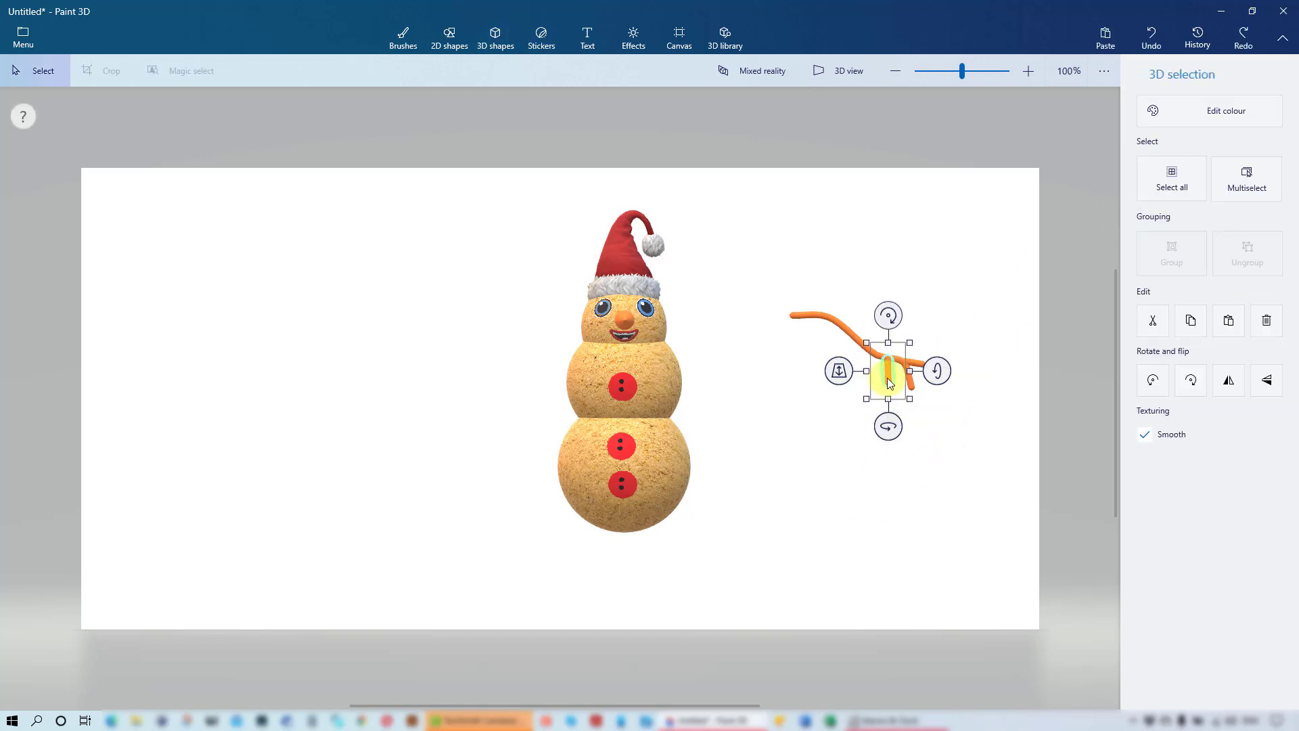
left_click(1248, 180)
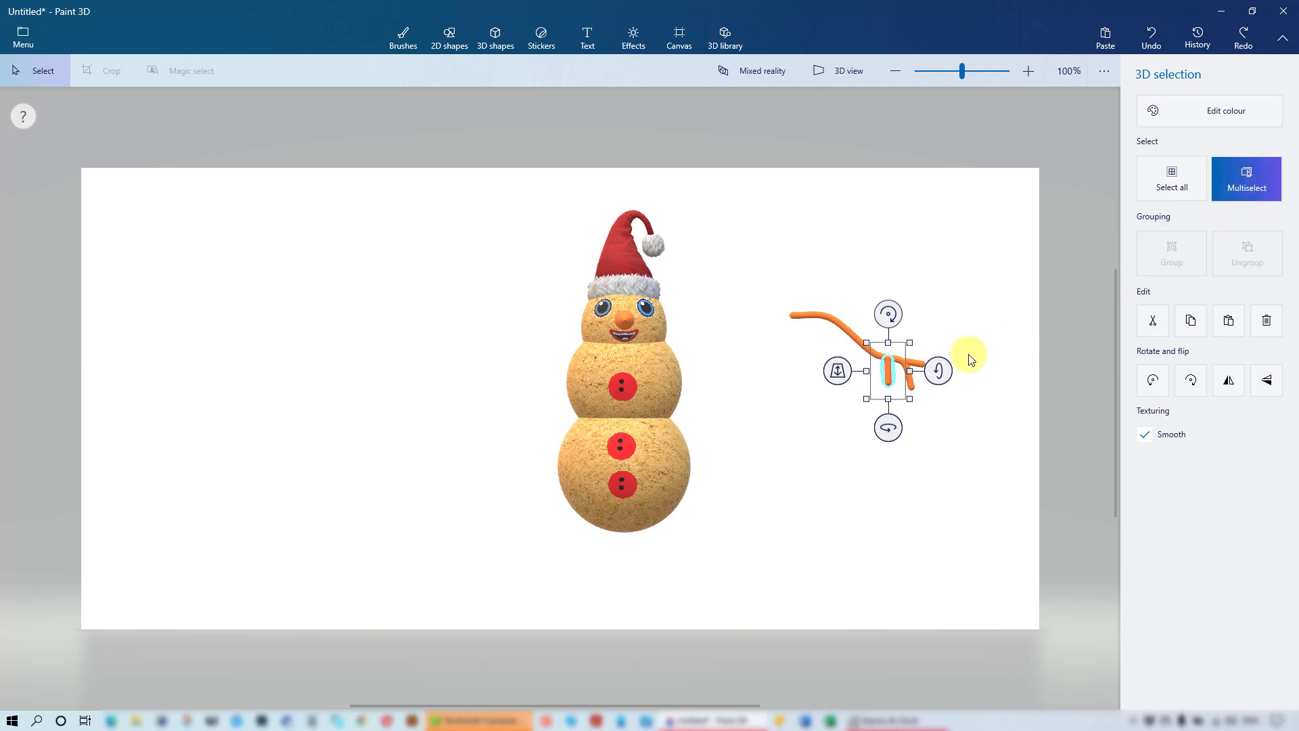
left_click(911, 379)
left_click(843, 328)
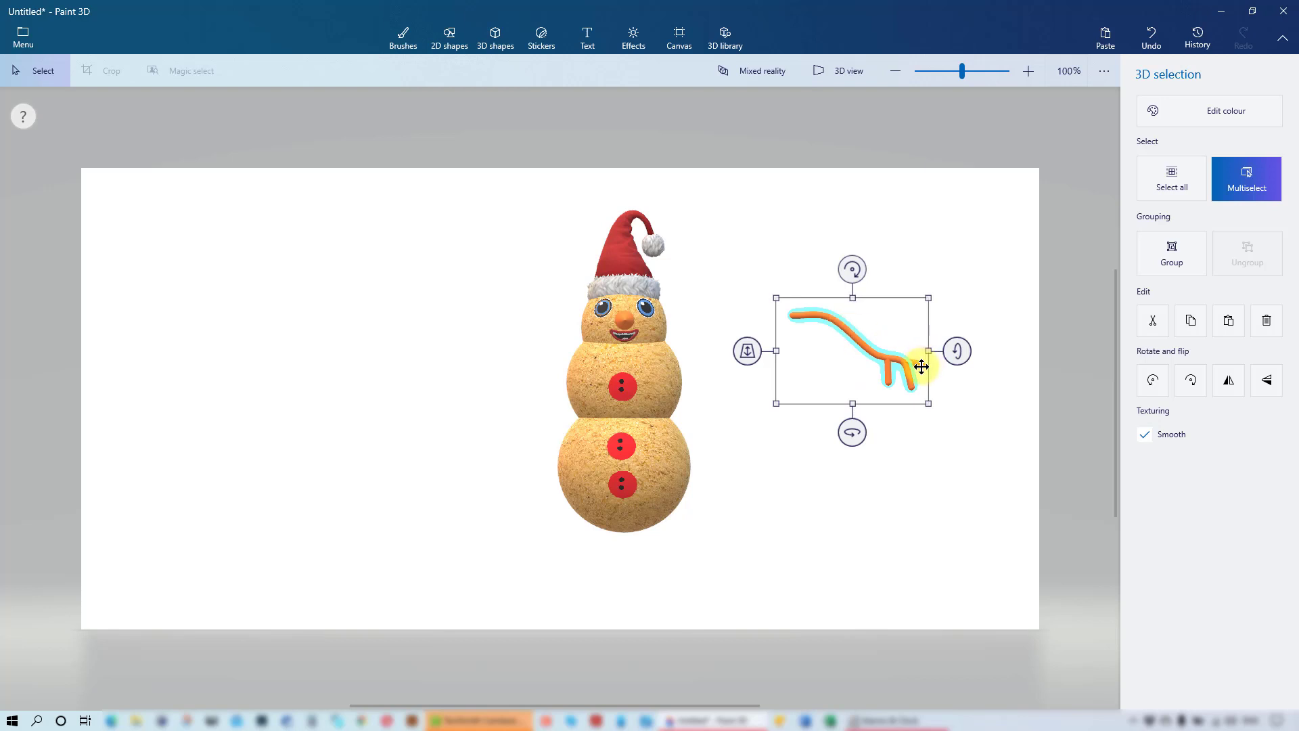
left_click_drag(922, 363, 933, 364)
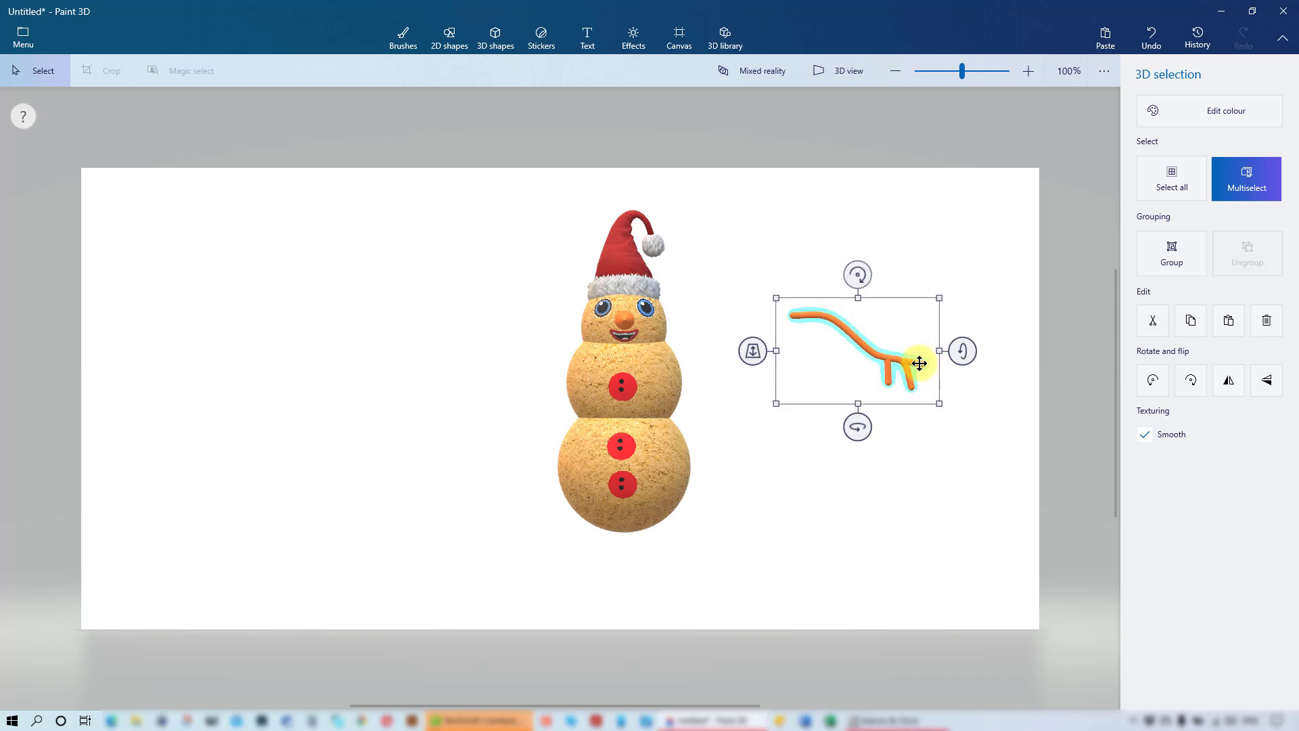
left_click(1173, 249)
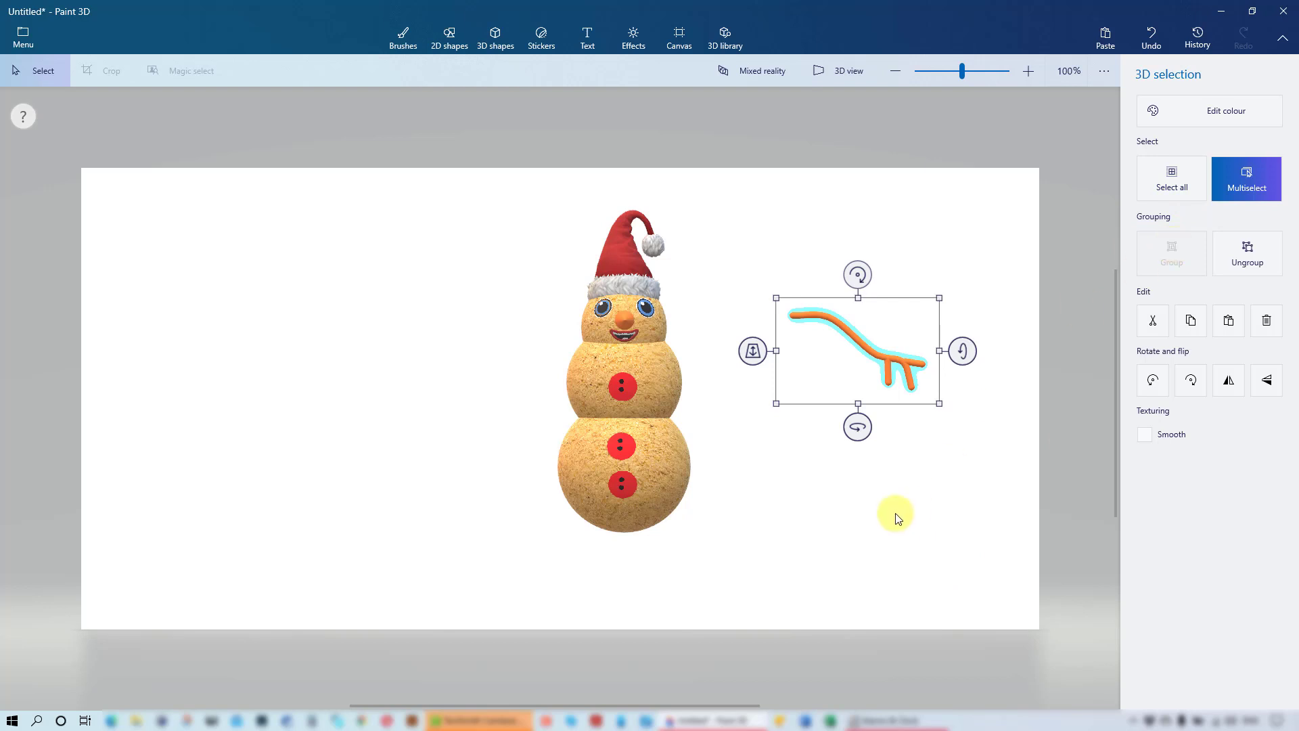
Place the Bark texture on the orange arm and enlarge it to cover the whole arm
left_click(540, 35)
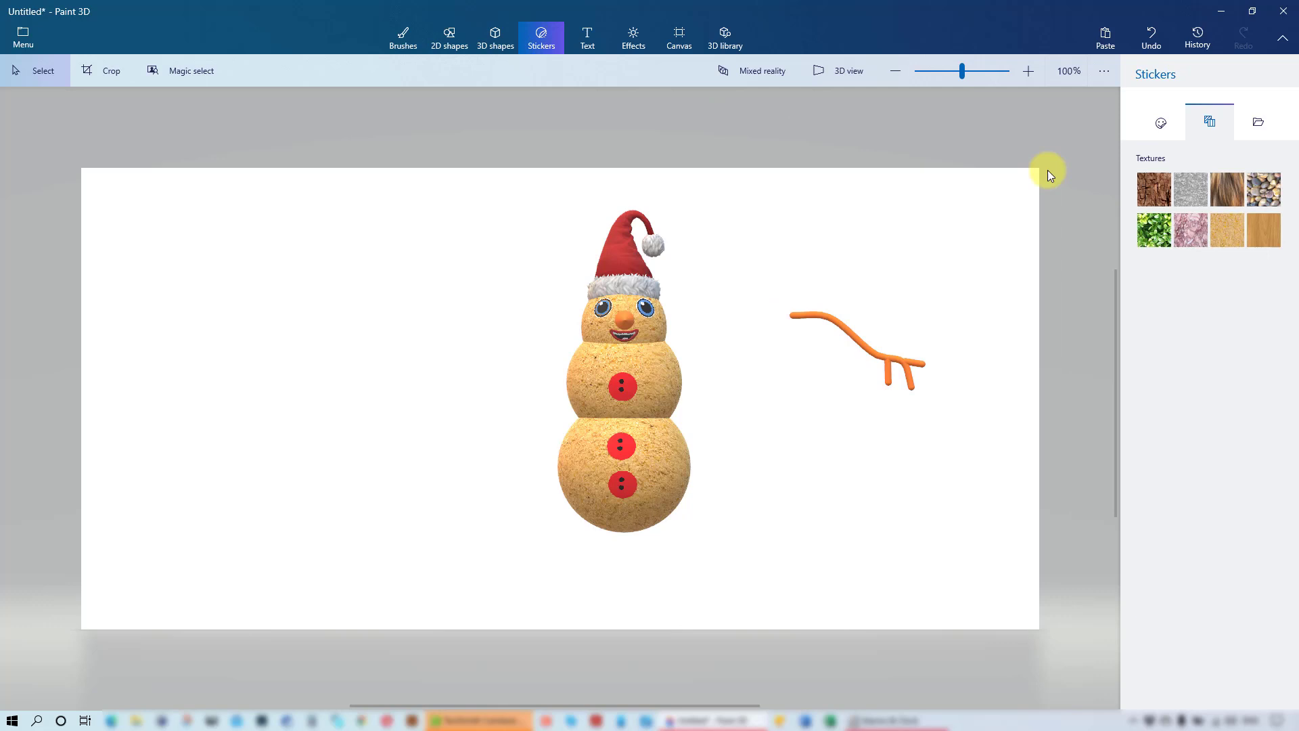
left_click(1165, 201)
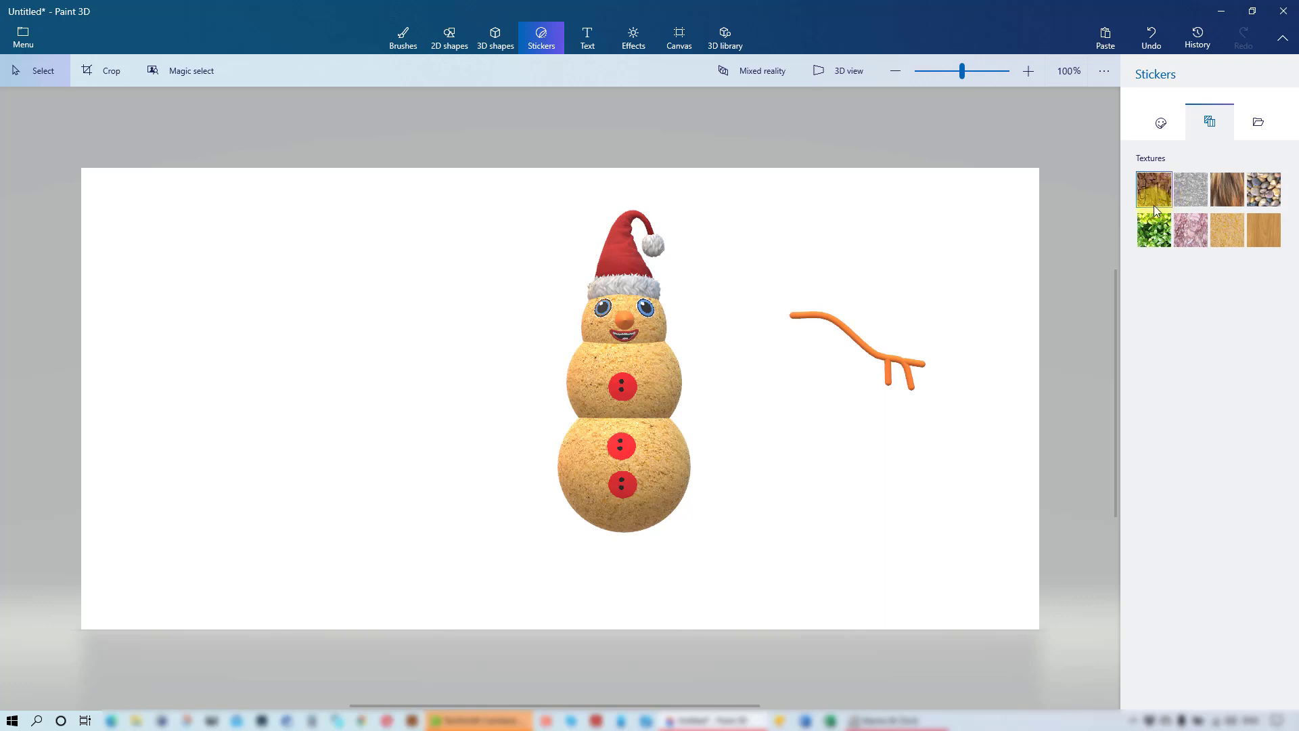
left_click(802, 313)
left_click_drag(898, 382, 944, 384)
left_click_drag(915, 332, 882, 360)
Rotate the arm in several directions beneath the Bark texture, adjusting the sticker to cover all its sides
left_click_drag(860, 414, 684, 397)
left_click_drag(911, 357, 796, 353)
left_click_drag(918, 265, 901, 309)
left_click_drag(830, 367, 844, 359)
left_click_drag(854, 413, 932, 464)
left_click_drag(828, 366, 886, 387)
left_click_drag(855, 423, 873, 593)
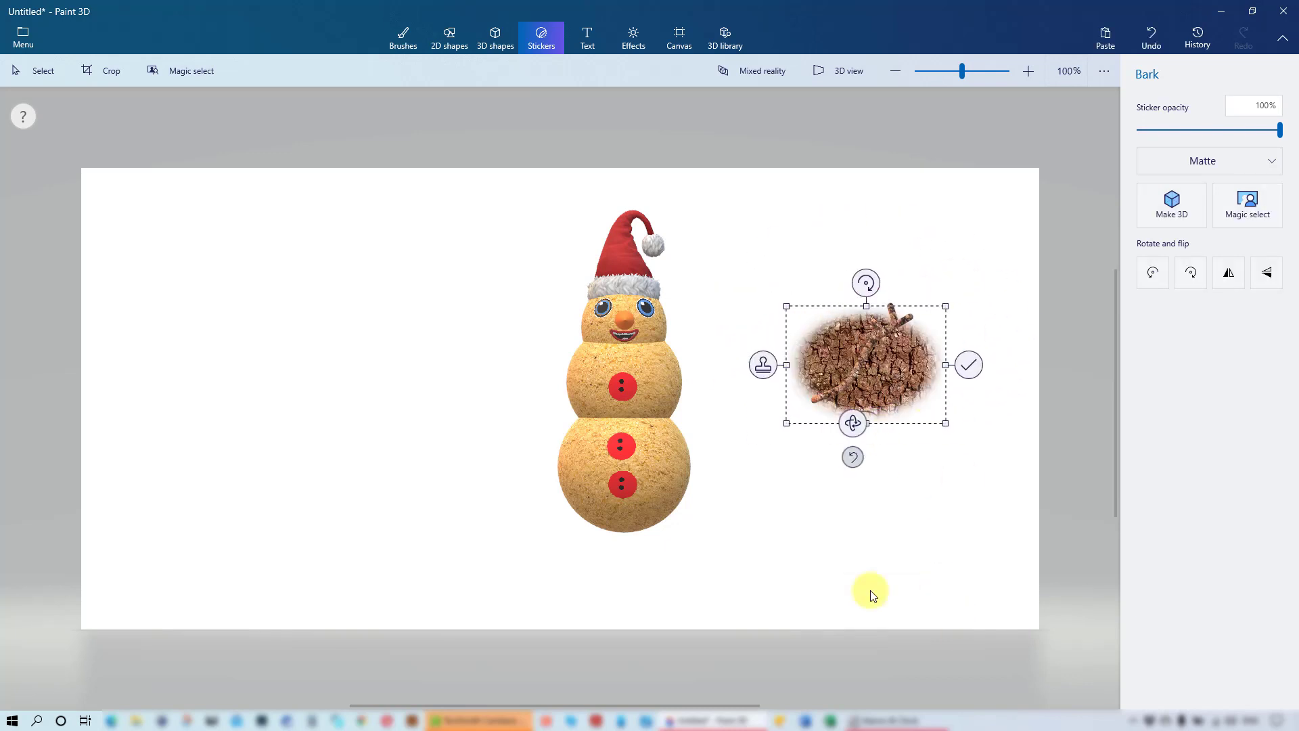
left_click_drag(842, 370, 832, 380)
left_click_drag(855, 429, 826, 339)
left_click(857, 387)
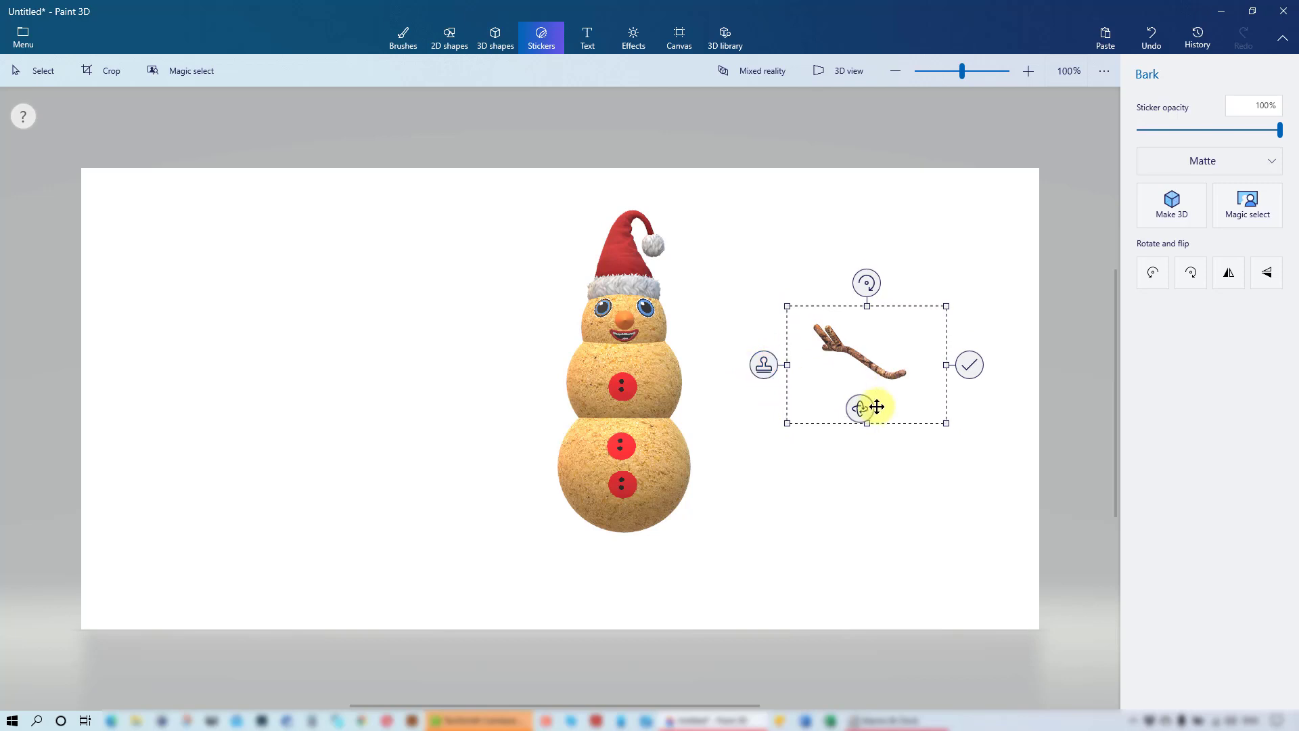
Reset the arm to its original orientation and finish applying the Bark texture
mouse_move(862, 407)
left_mouse_down()
mouse_move(893, 406)
mouse_move(832, 284)
mouse_move(794, 421)
mouse_move(812, 296)
mouse_move(800, 307)
mouse_move(871, 430)
left_mouse_up()
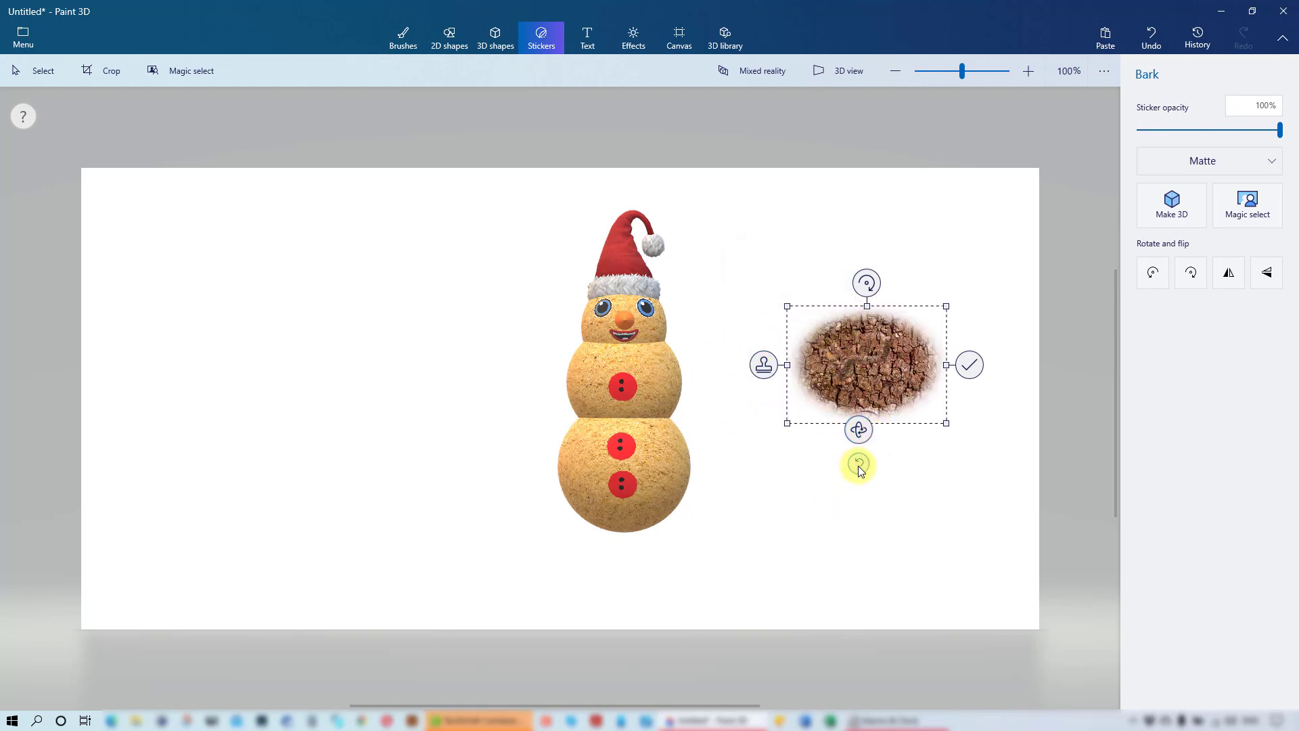
left_click(859, 467)
left_click(890, 505)
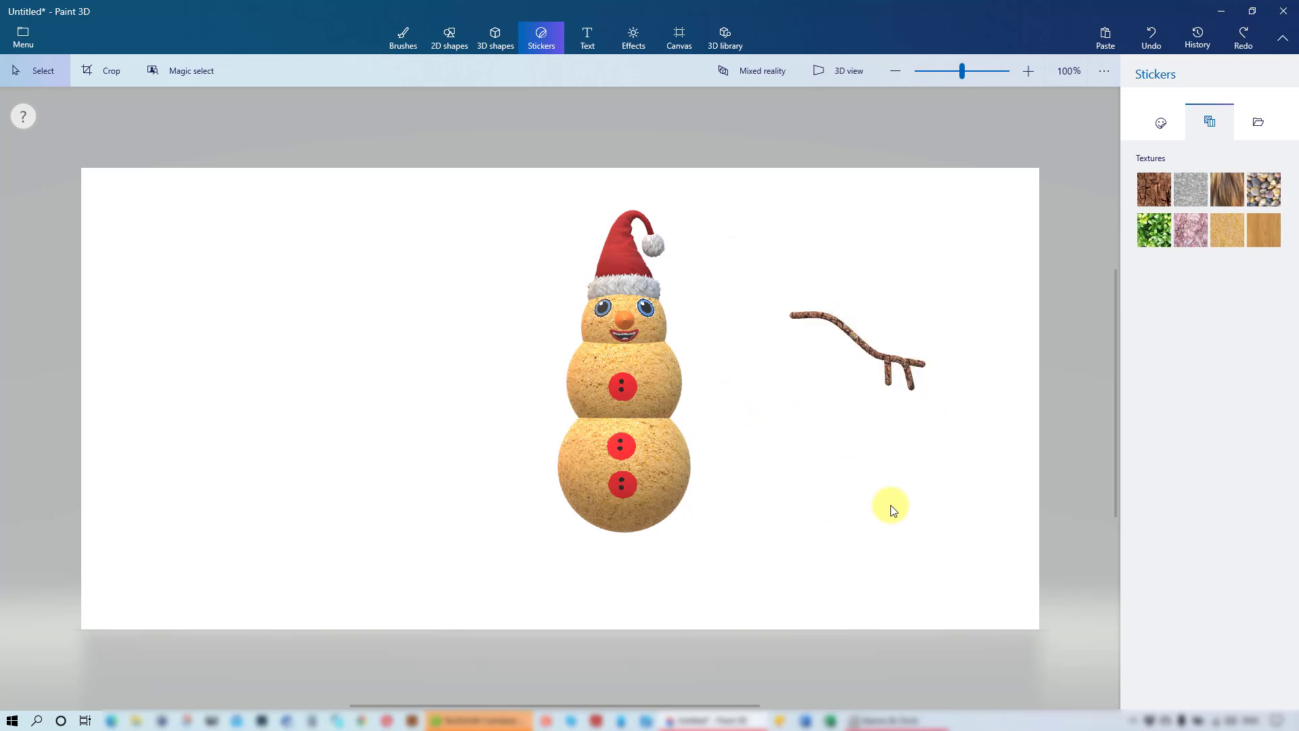
Shrink the bark arm slightly and attach it to the snowman's middle sphere, checking the fit in 3D view
left_click(890, 345)
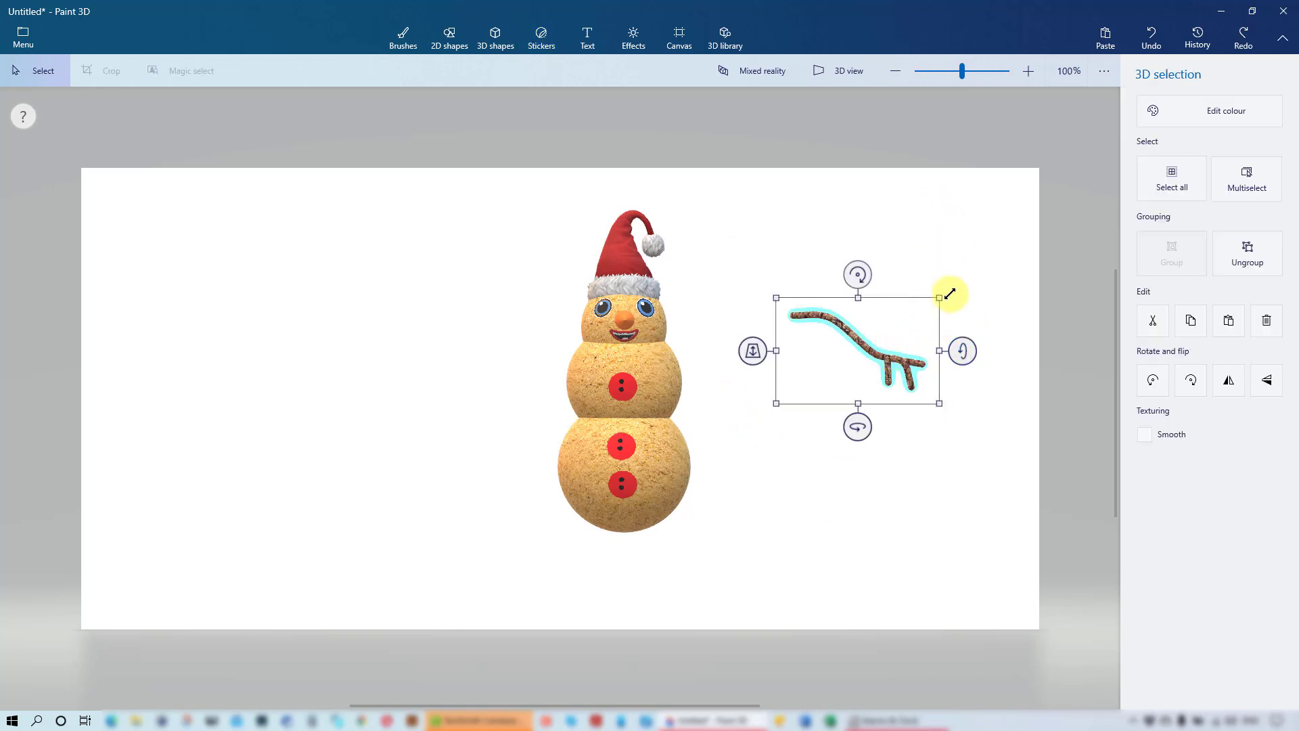
left_click_drag(939, 292, 920, 310)
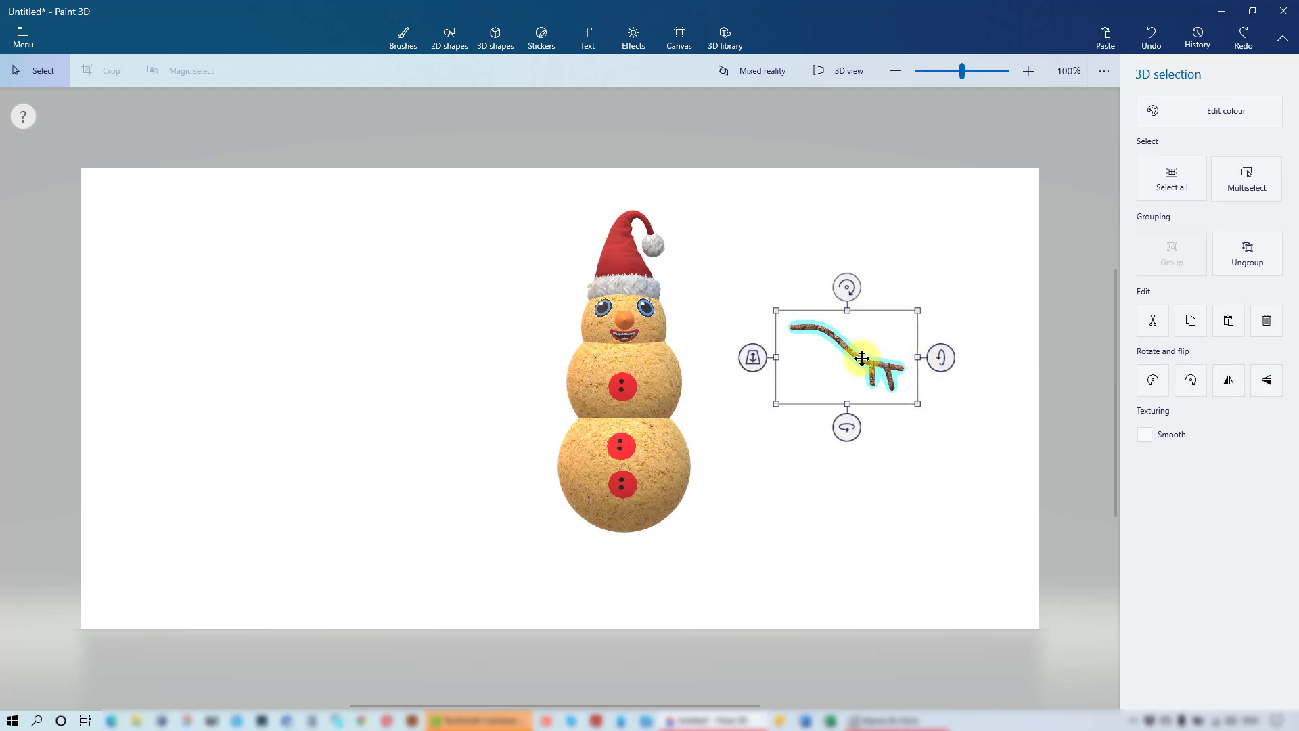
left_click_drag(862, 359, 711, 390)
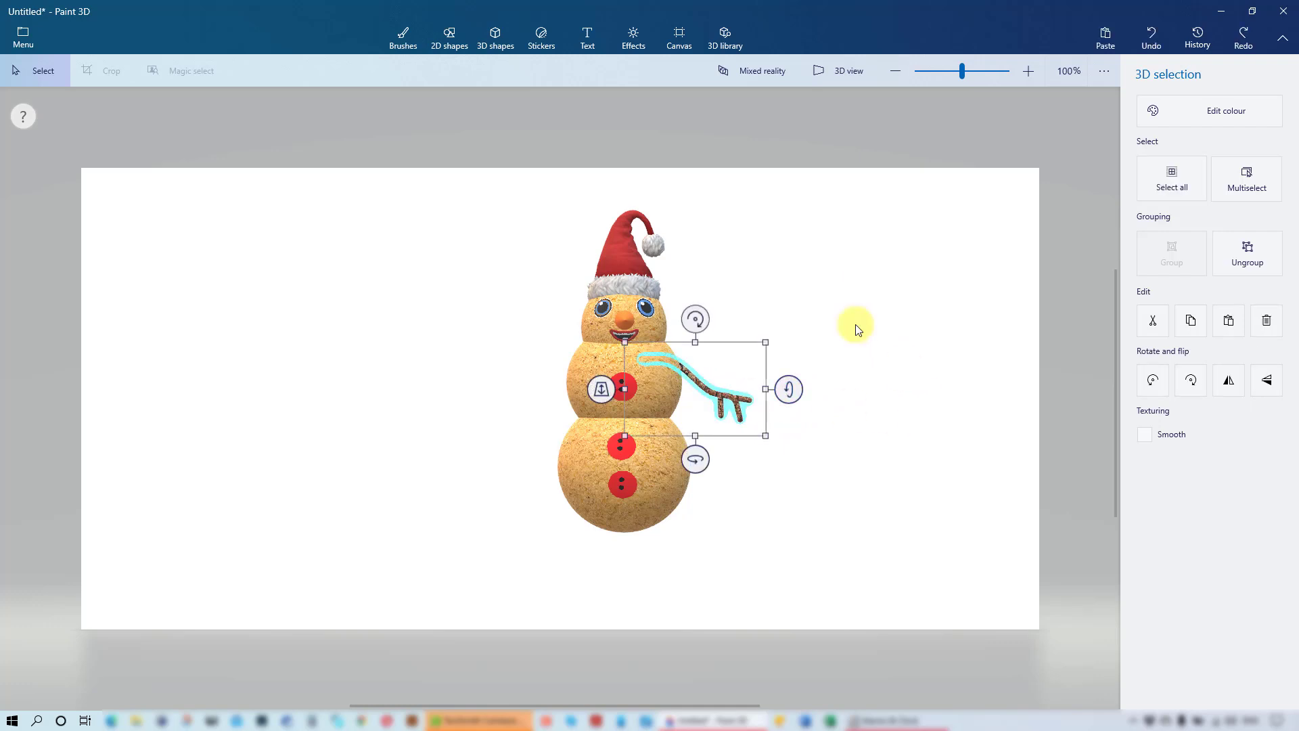
left_click(858, 70)
left_click_drag(945, 450, 988, 404)
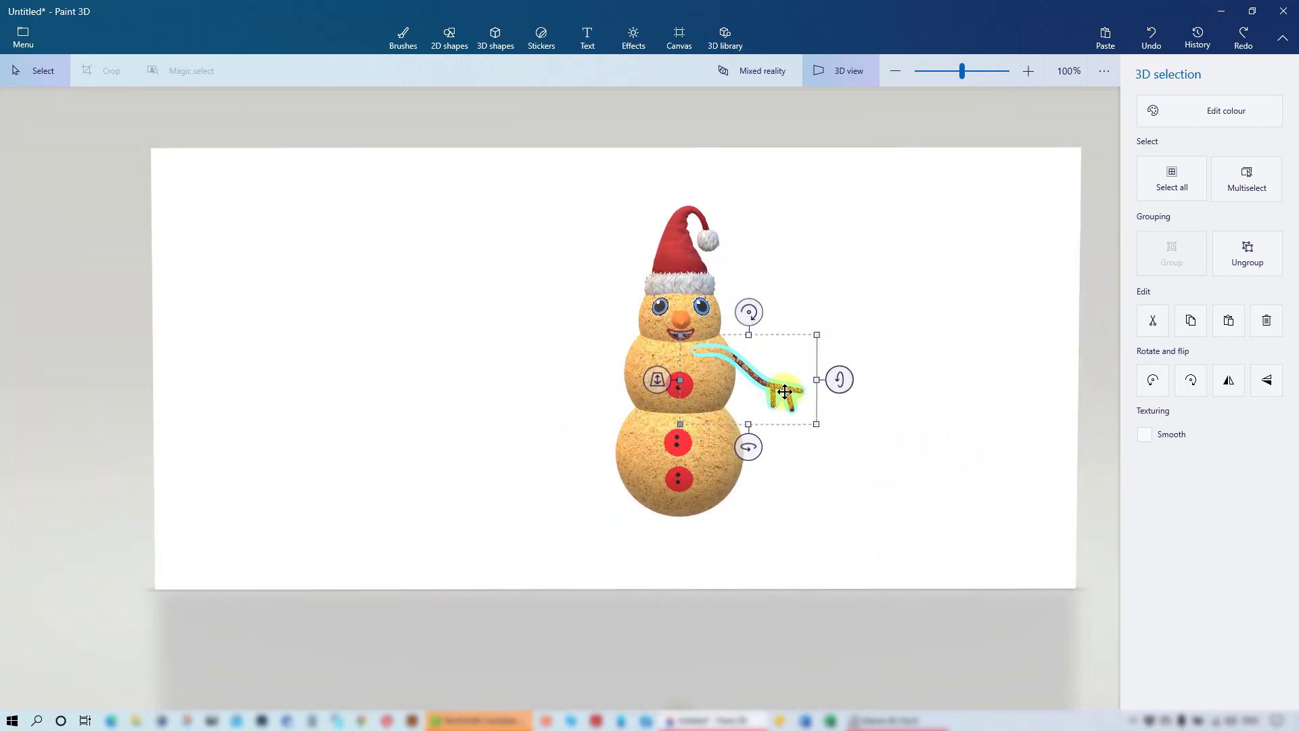
left_click(889, 432)
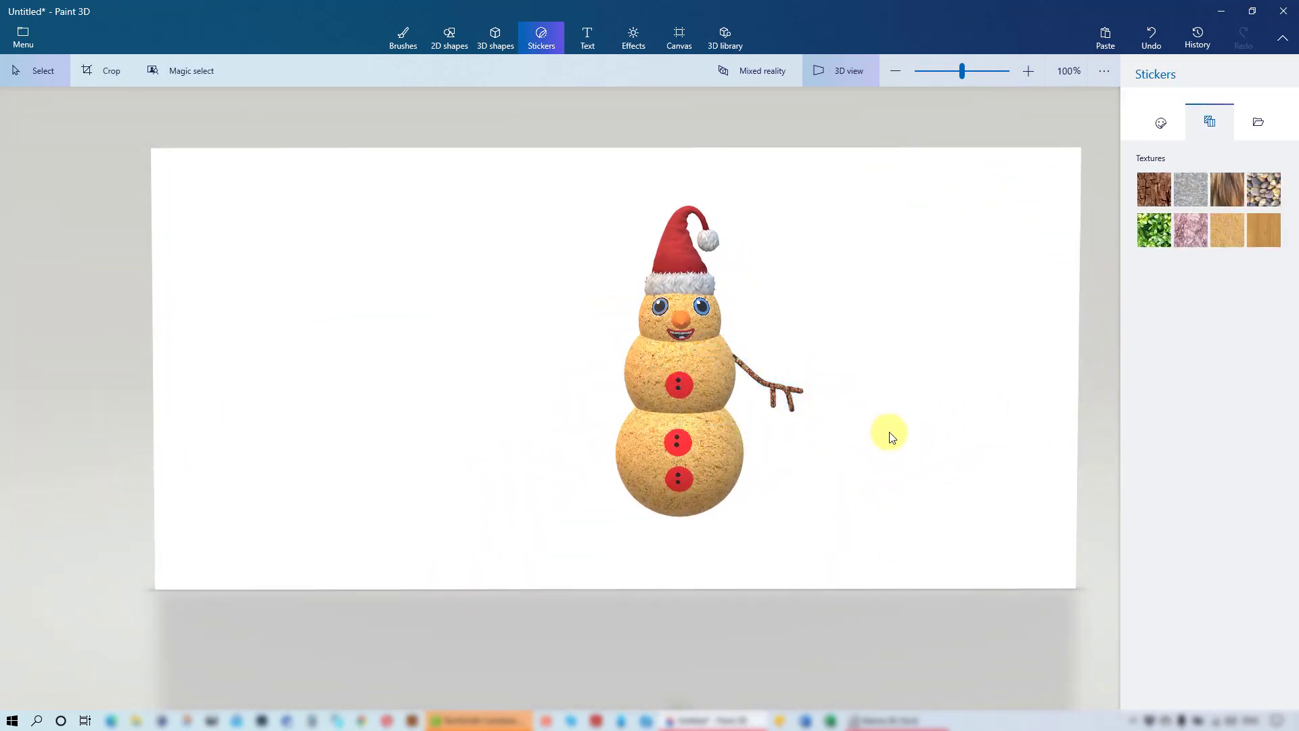
Duplicate the bark arm, move the copy to the snowman's opposite side and flip it horizontally
left_click(779, 391)
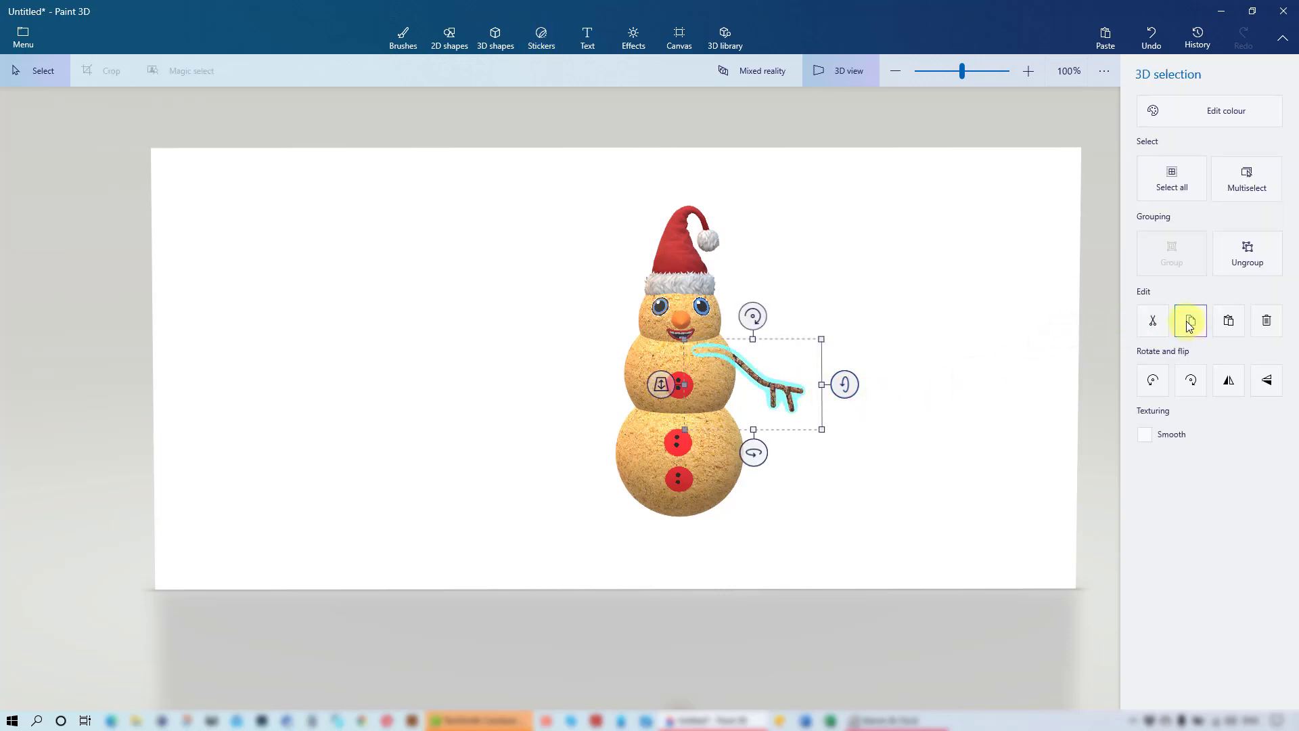
left_click(1228, 323)
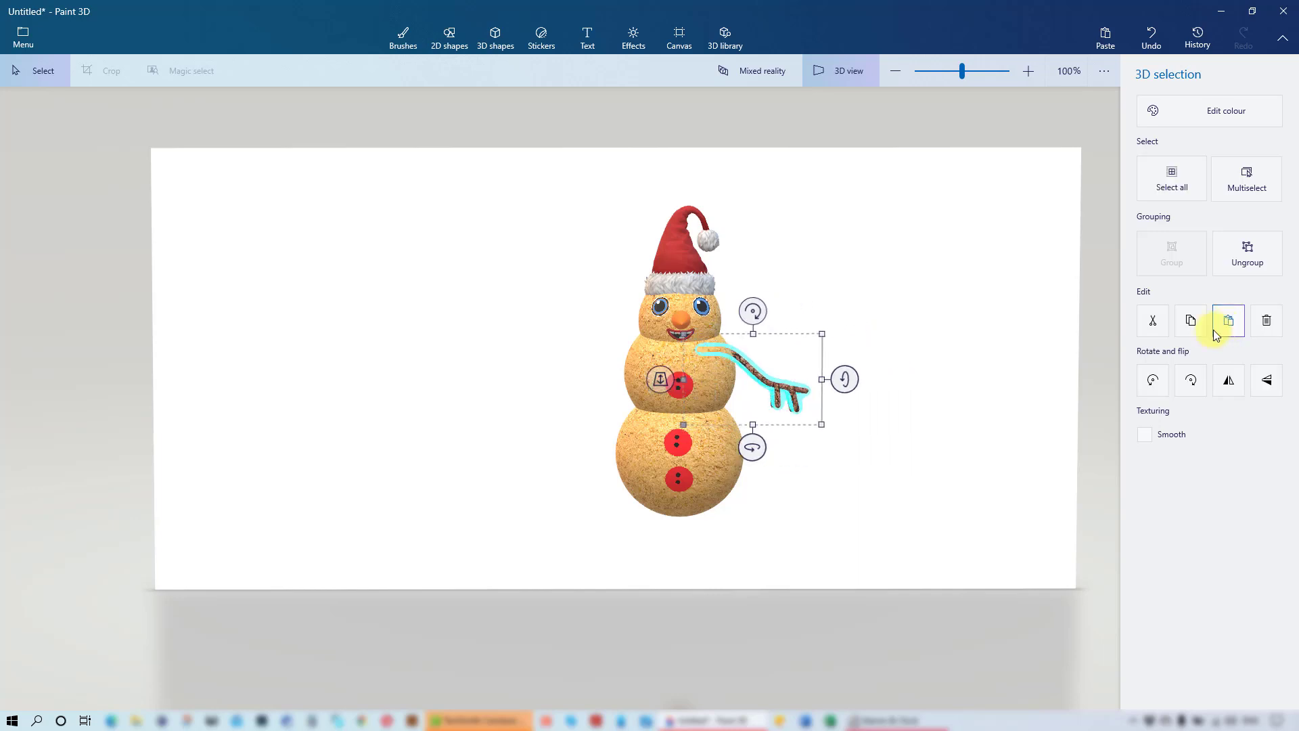
left_click_drag(782, 391, 594, 379)
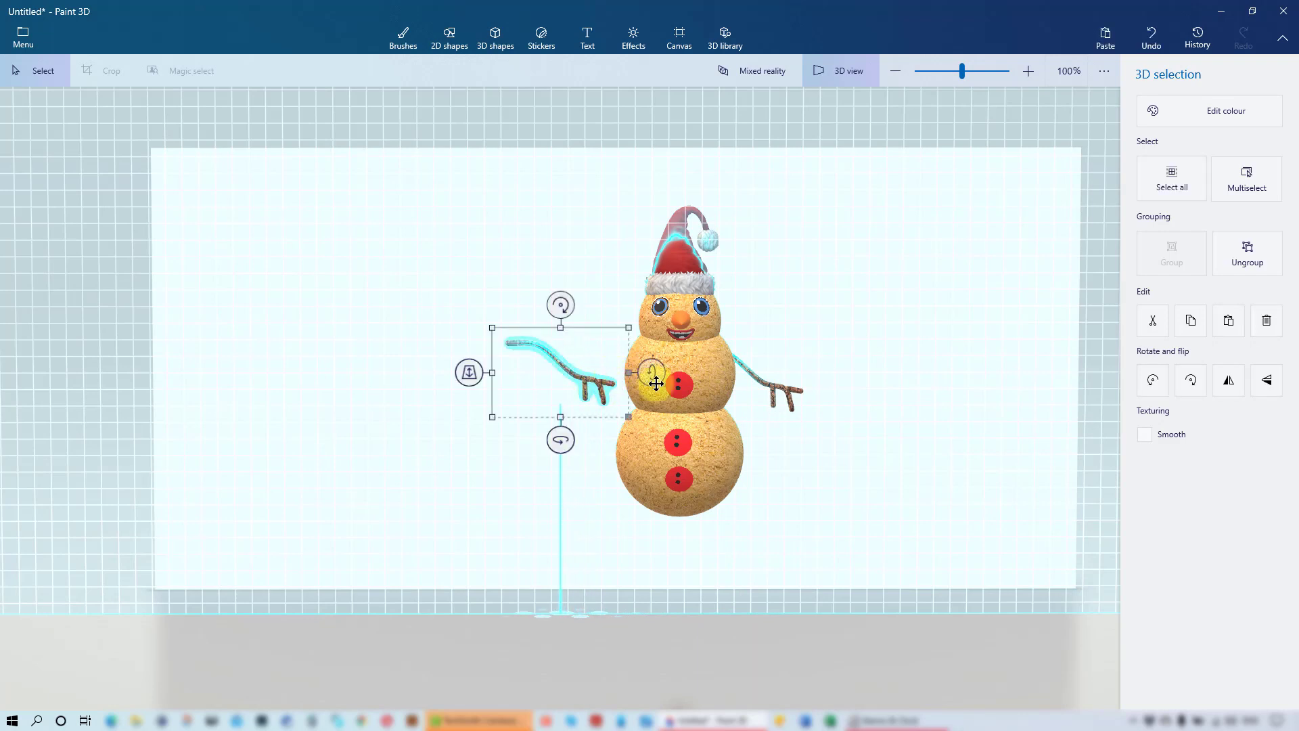
left_click(1228, 383)
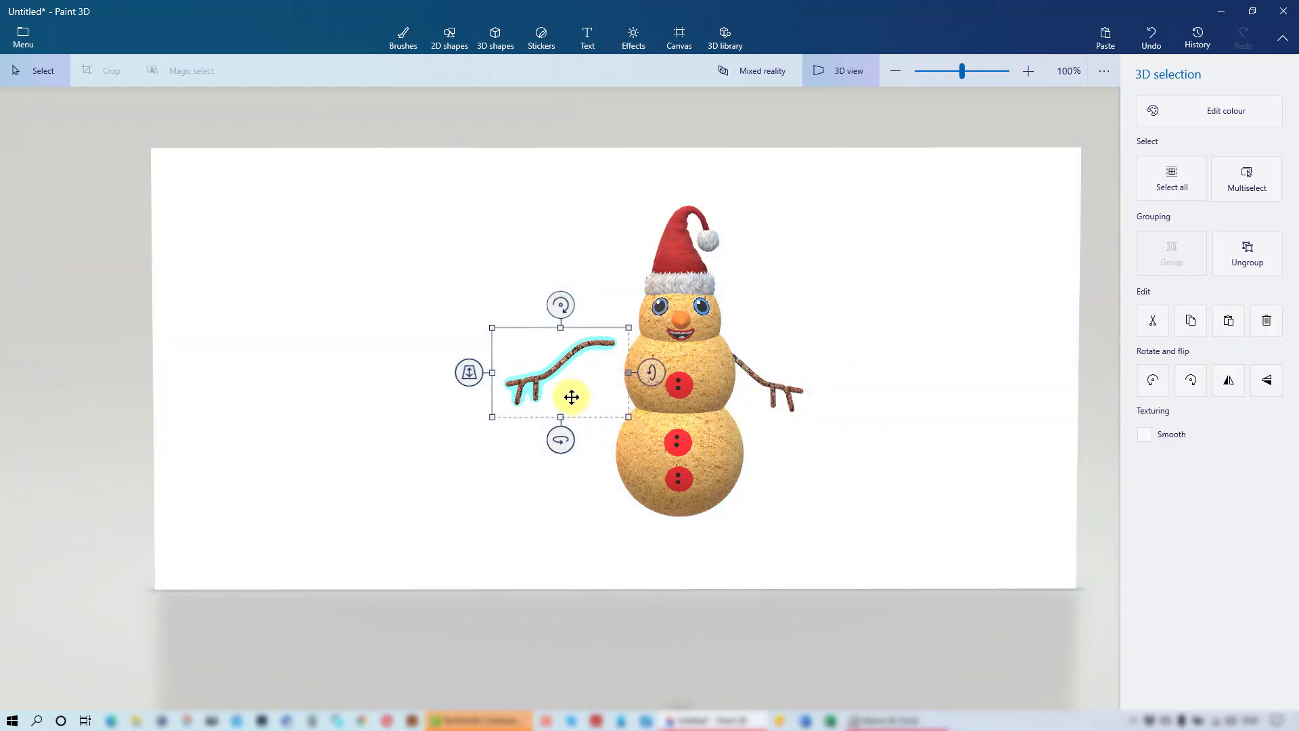
Attach the flipped arm to the middle sphere and tilt it so the hand points further down
left_click_drag(556, 370, 596, 371)
left_click_drag(602, 310, 583, 313)
left_click_drag(602, 363, 616, 375)
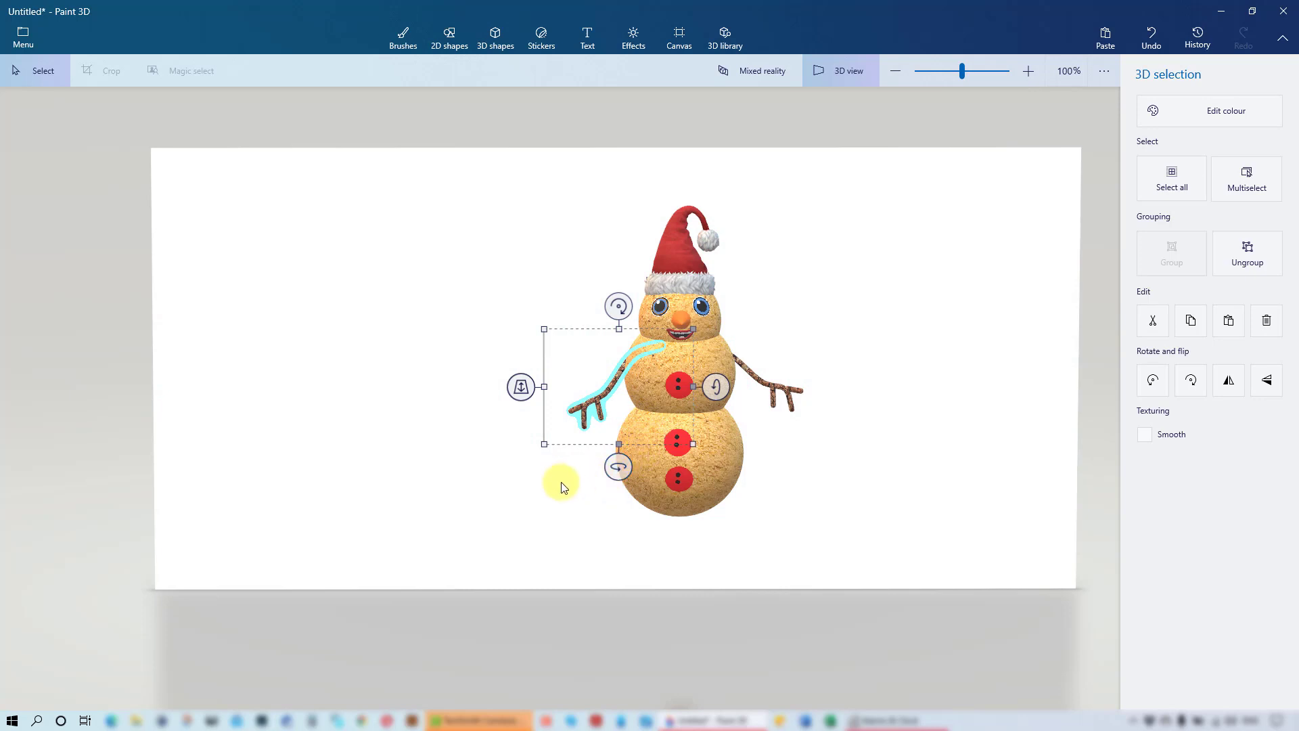
Flip the selected bark arm vertically, rotate its hand downward and reattach it to the middle sphere, checking the fit in 3D view
left_click(1273, 384)
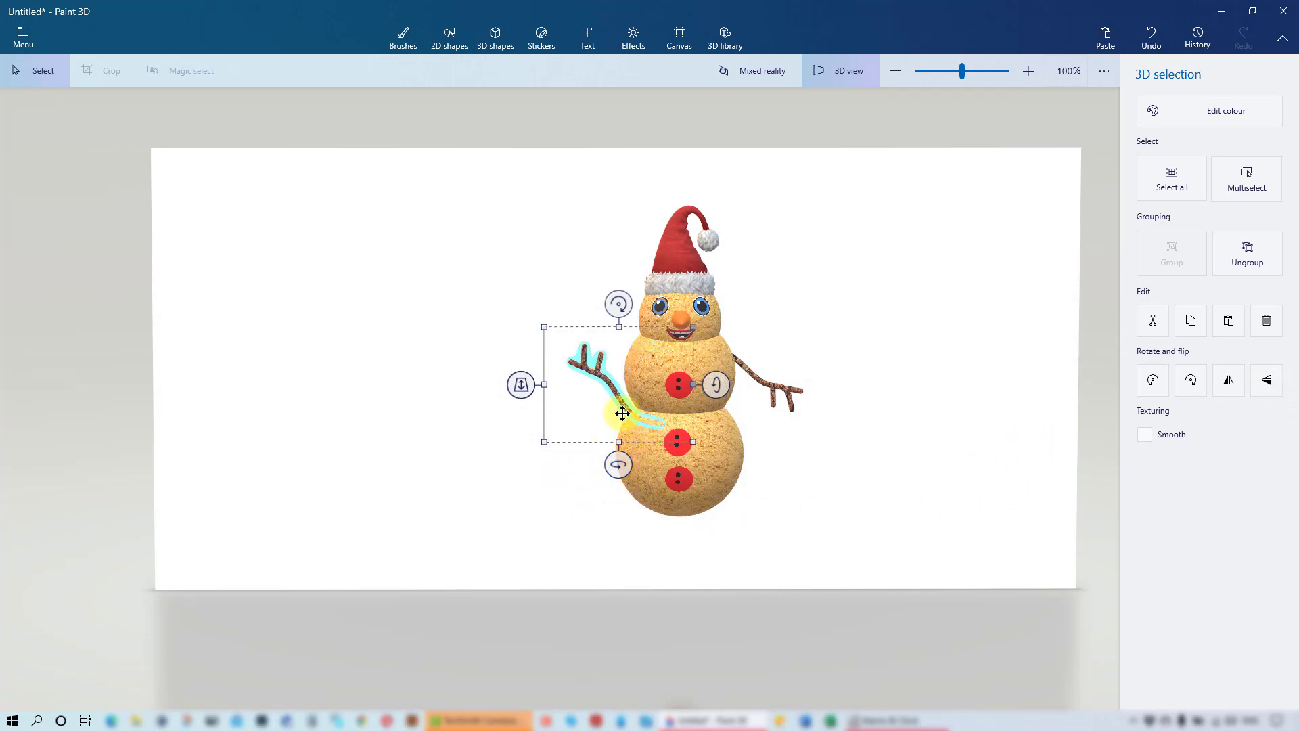
left_click_drag(617, 406, 631, 379)
left_click_drag(630, 283, 559, 325)
left_click_drag(641, 377, 621, 376)
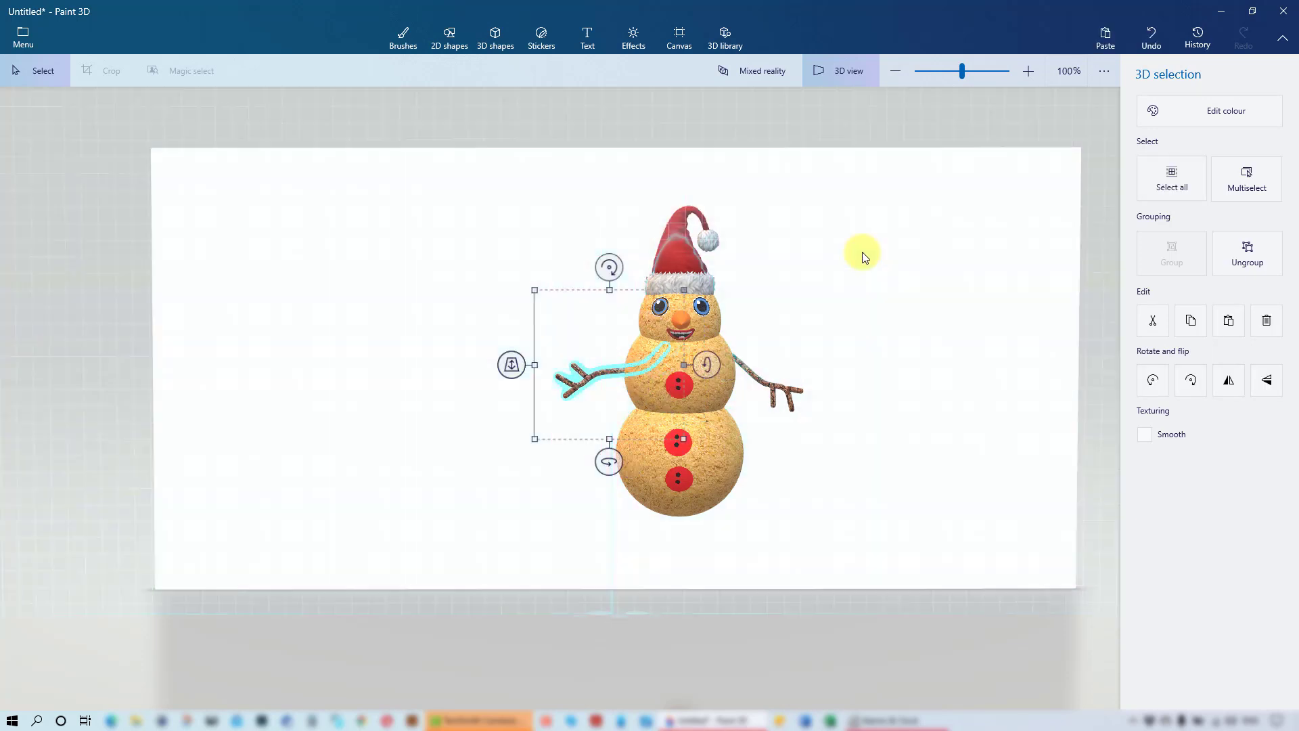
left_click(856, 82)
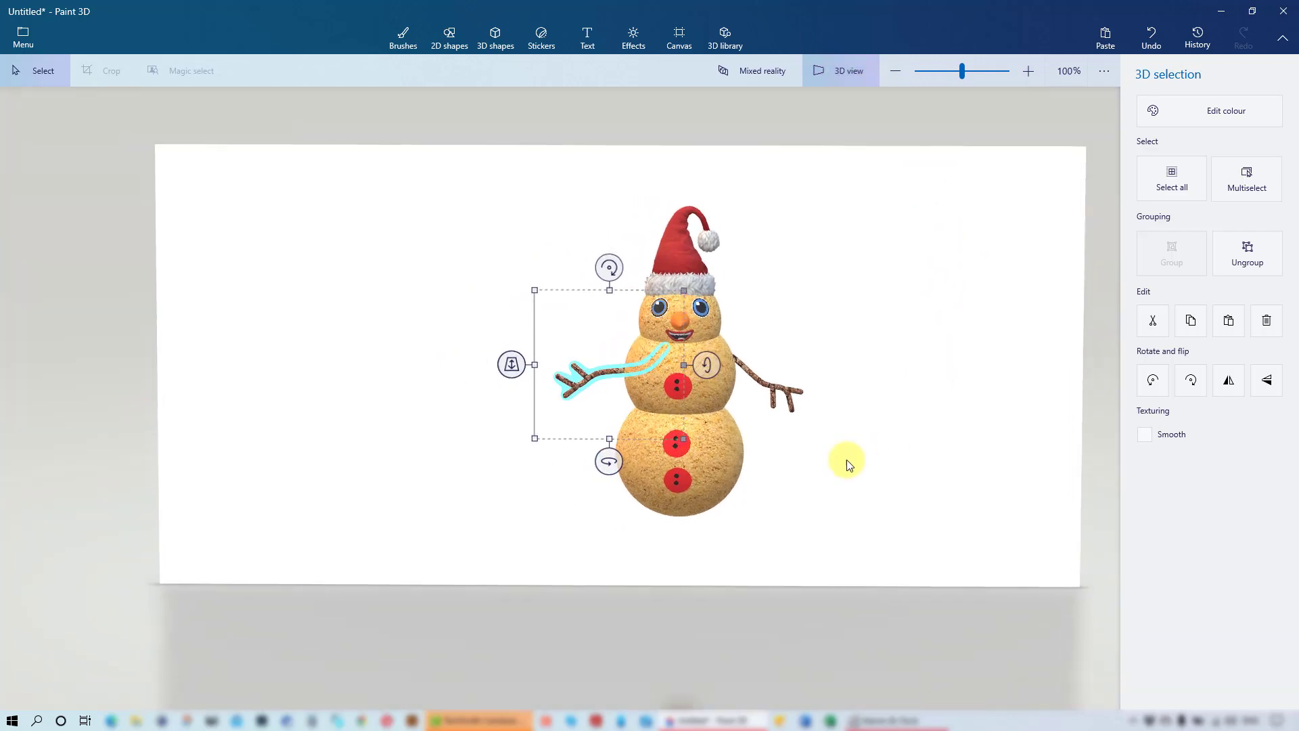
mouse_move(846, 460)
left_mouse_down()
mouse_move(724, 493)
mouse_move(639, 493)
mouse_move(766, 524)
mouse_move(936, 493)
mouse_move(1029, 449)
mouse_move(1064, 458)
mouse_move(1061, 515)
mouse_move(1049, 470)
mouse_move(855, 443)
left_mouse_up()
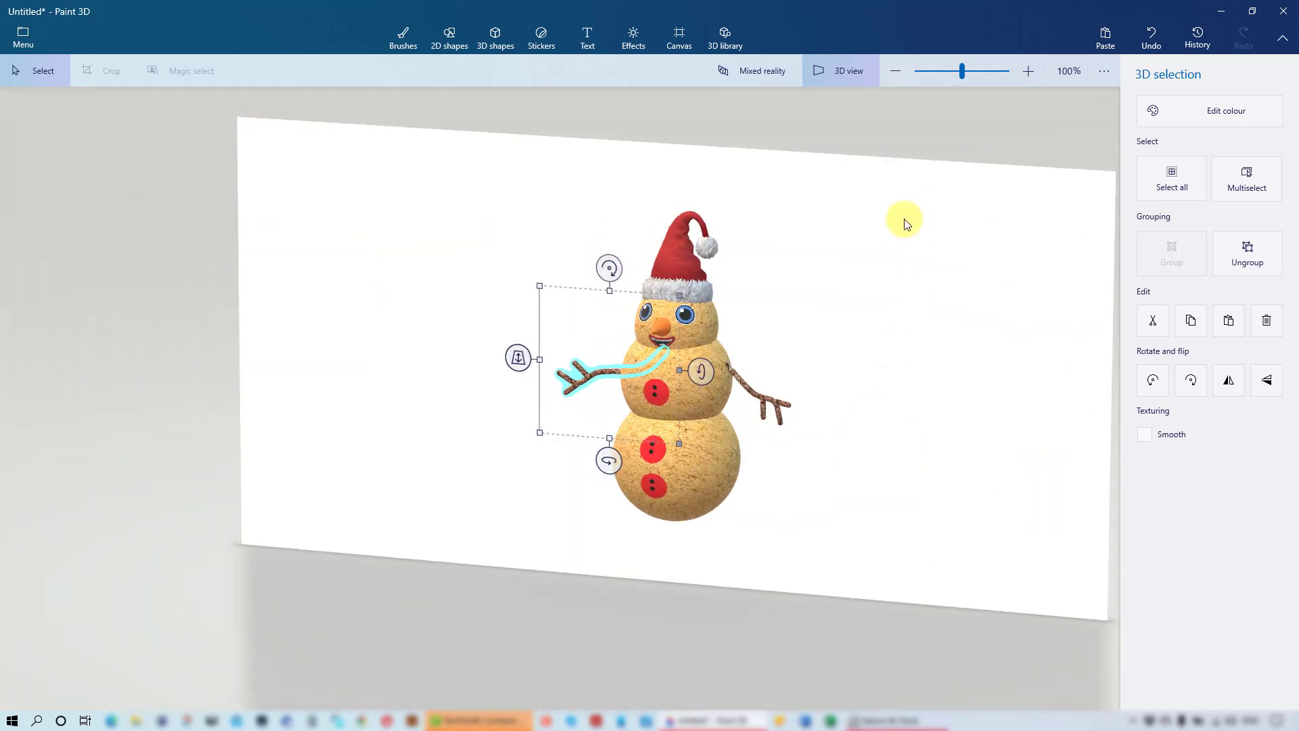
left_click(846, 76)
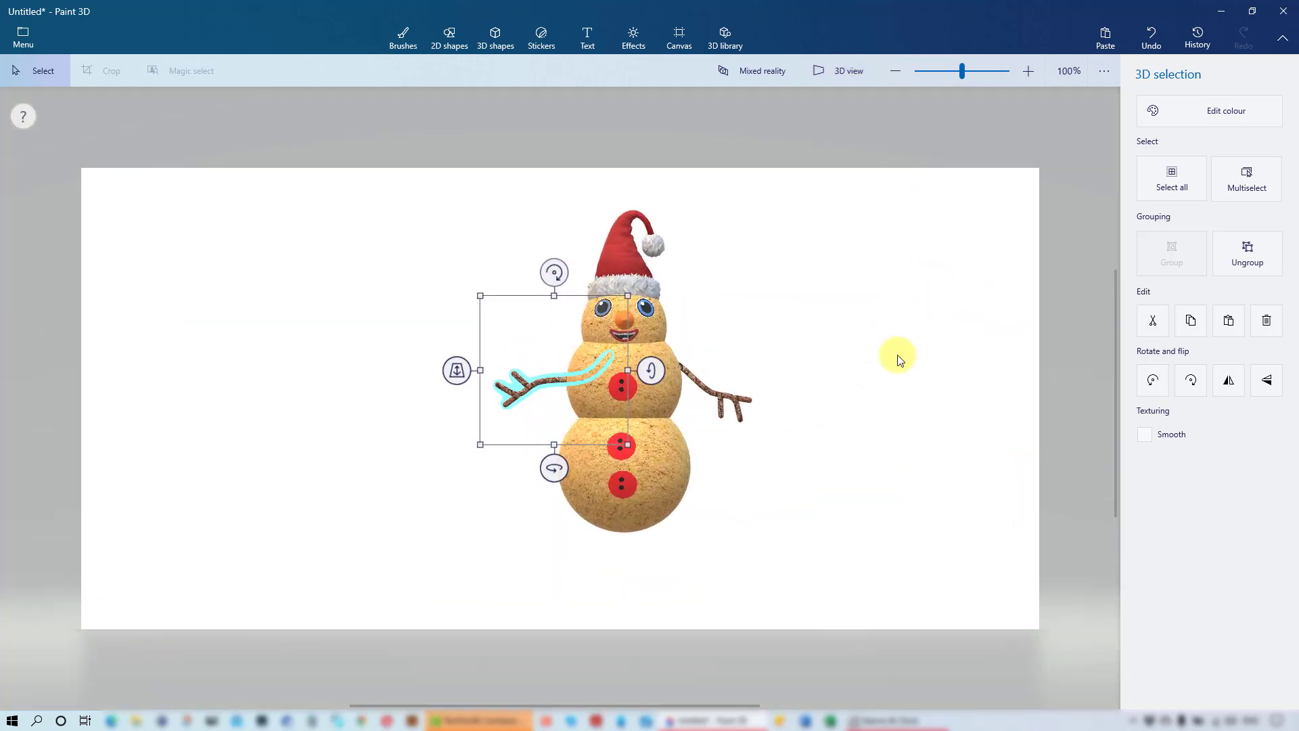
Select the snowman's body together with both bark arms and group them into one object
left_click(895, 443)
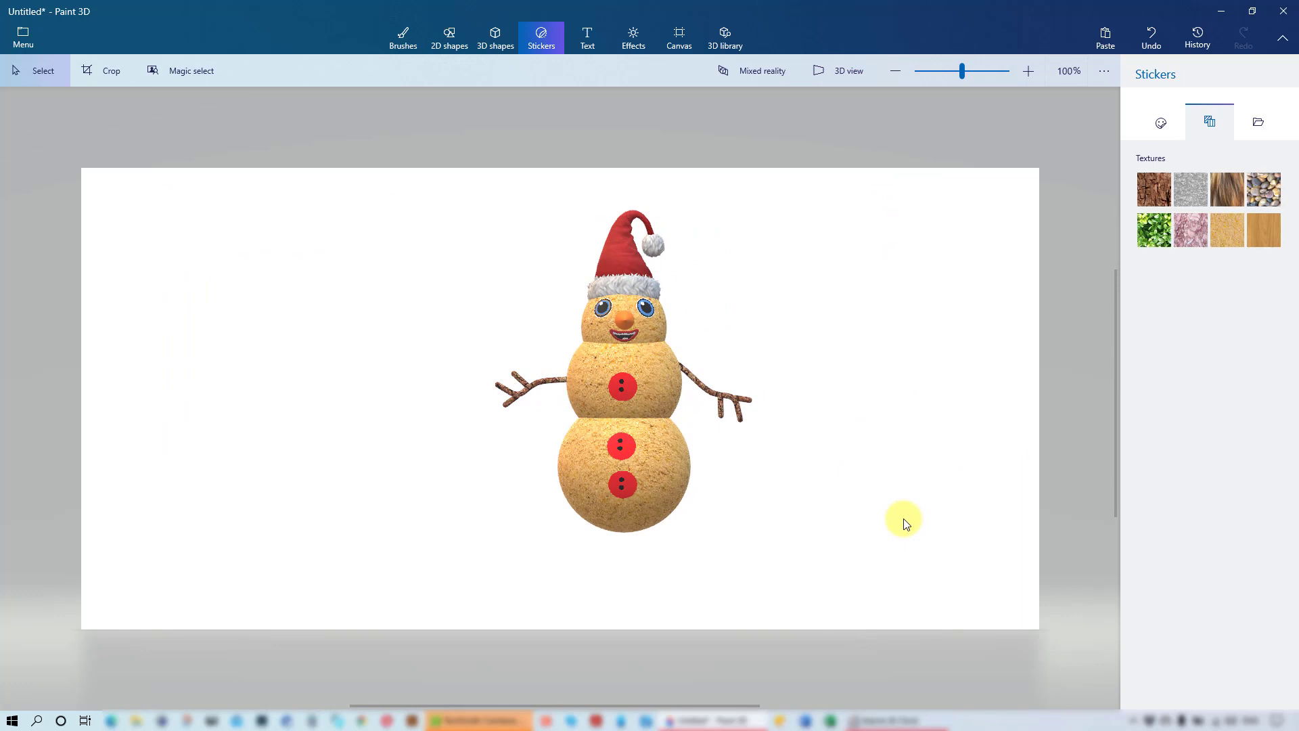
left_click(668, 472)
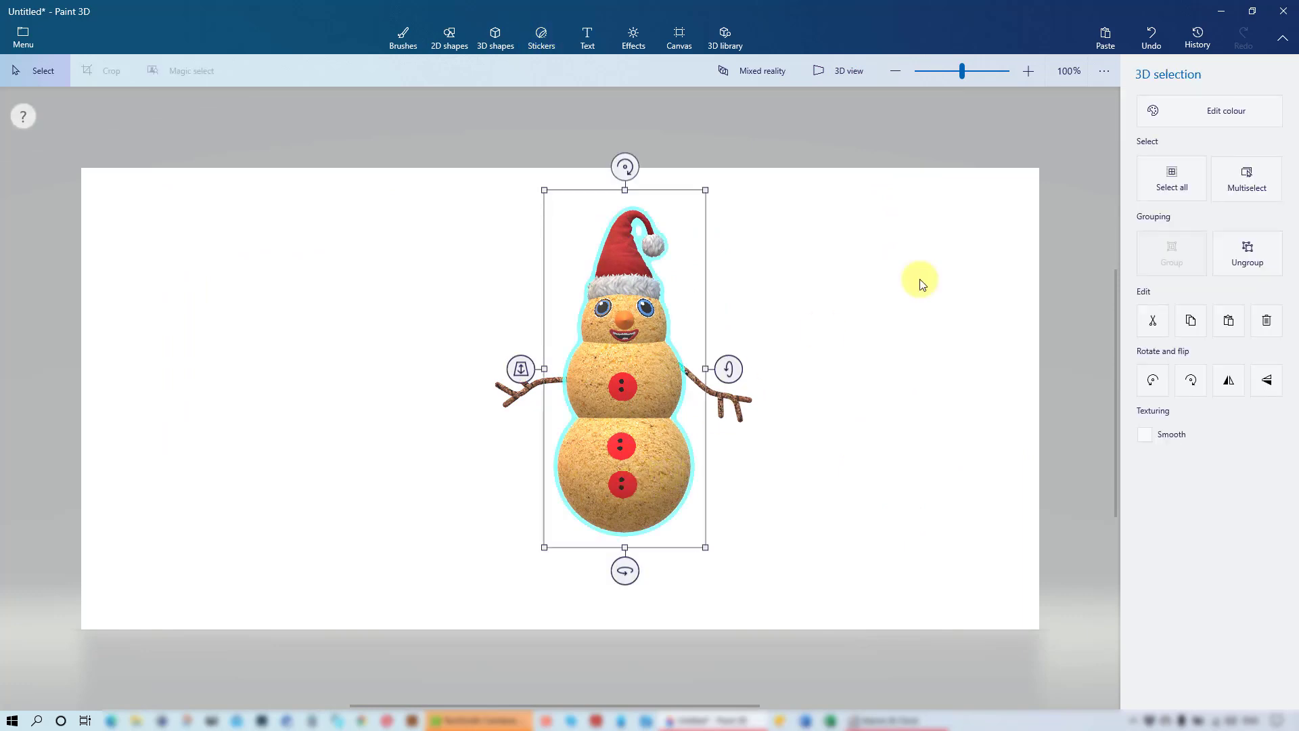
left_click(1191, 192)
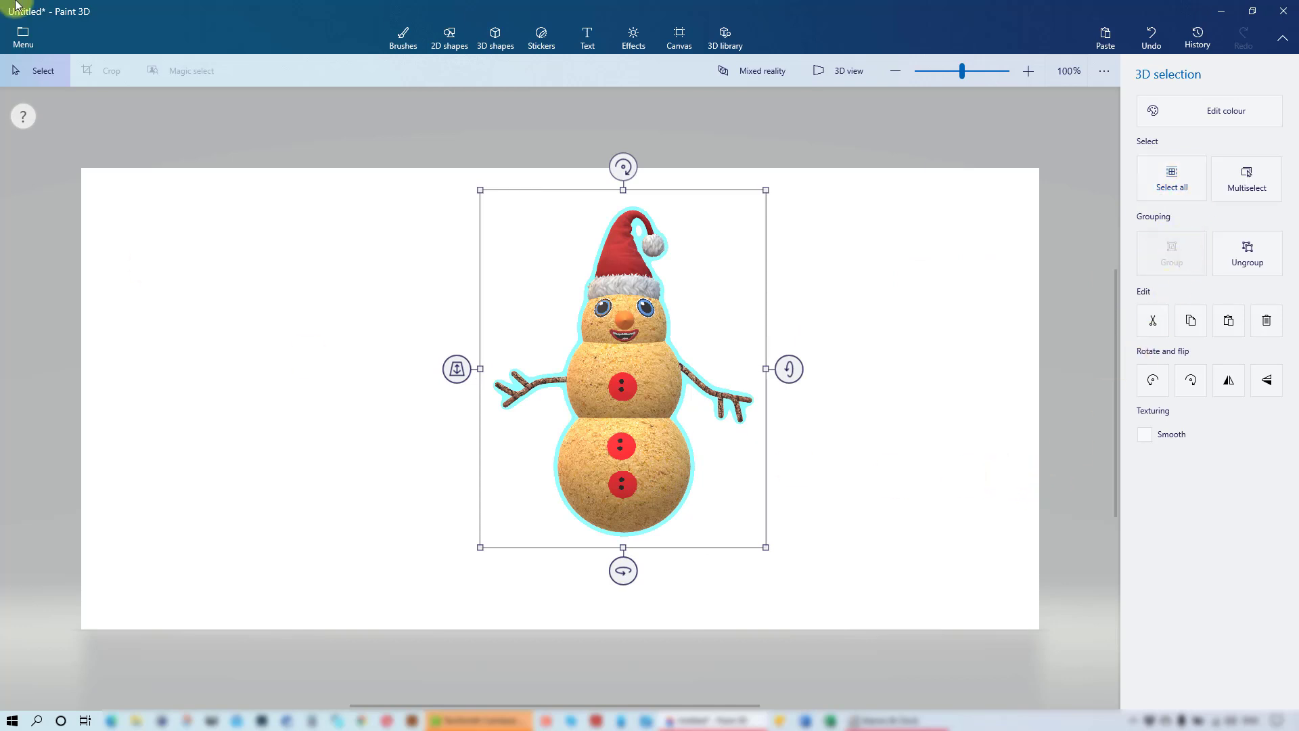
Save a copy as a 3D model named Sandman in GLB format in the Images folder
left_click(22, 39)
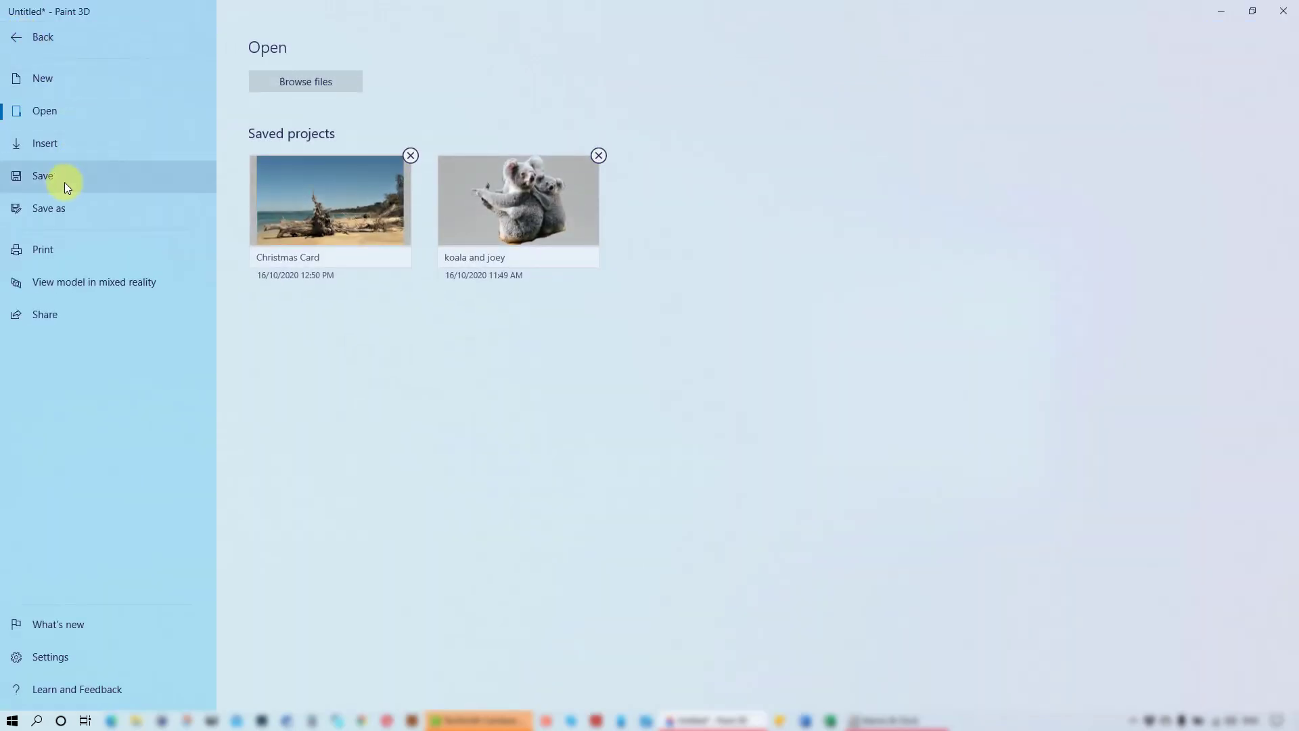
left_click(67, 211)
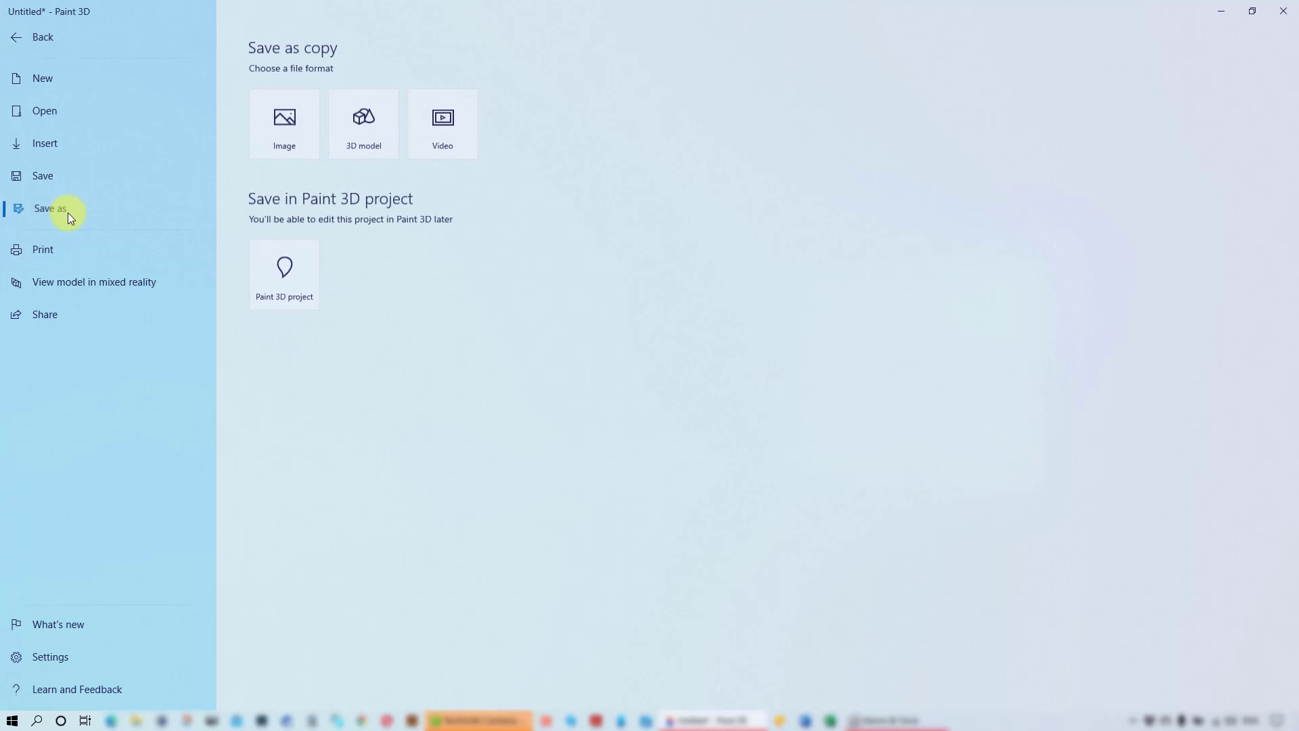
left_click(367, 147)
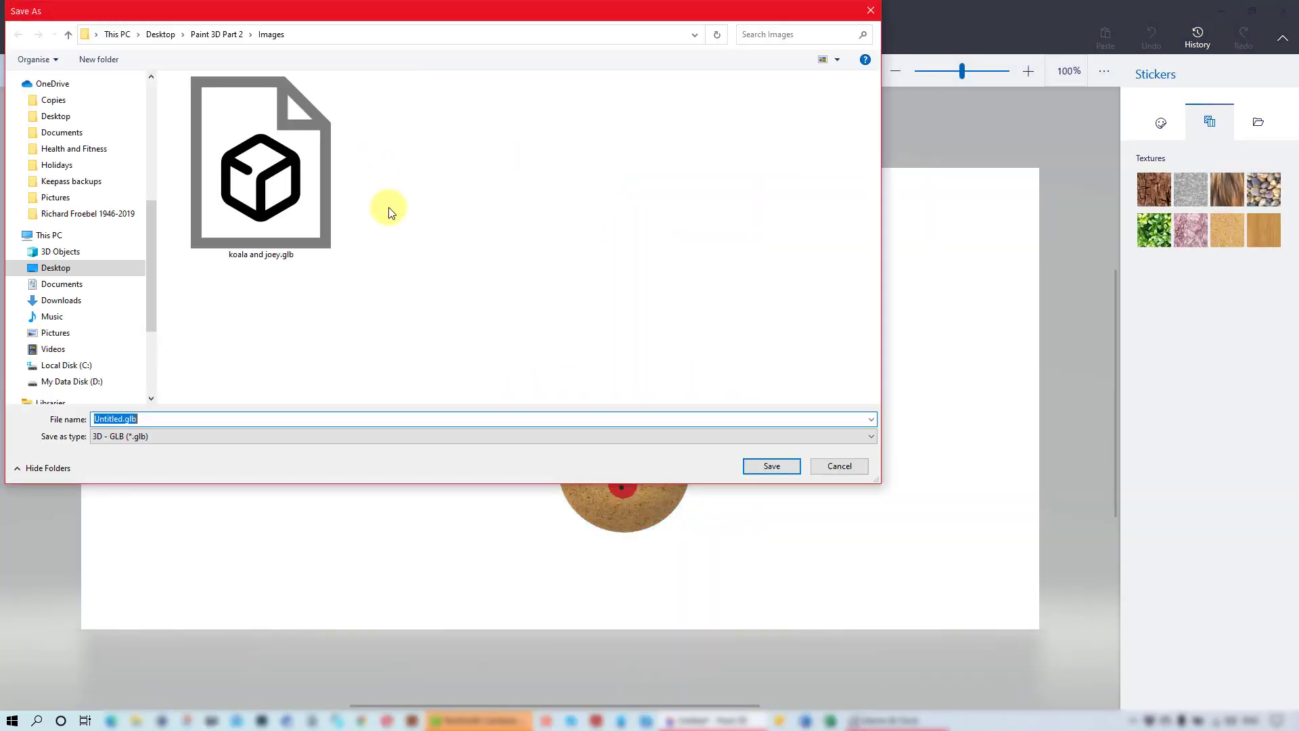
type("Sa")
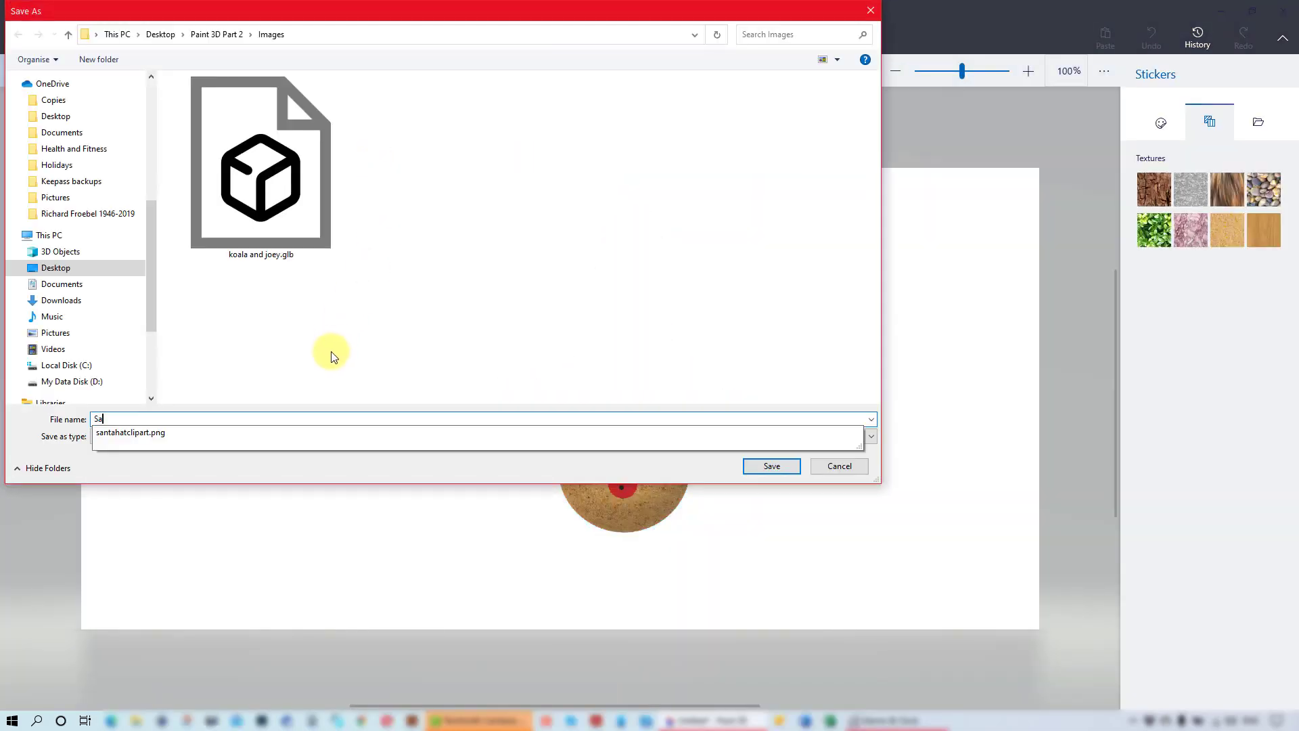
type("ndman")
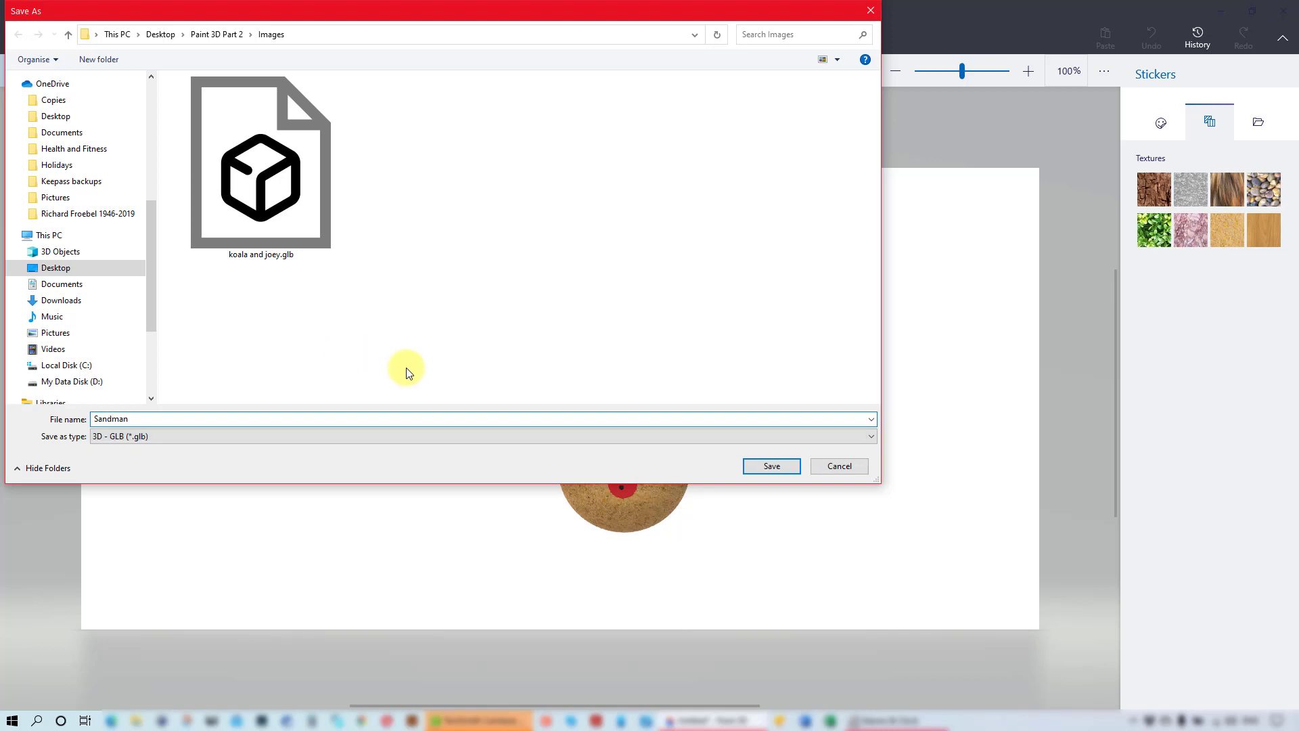
left_click(771, 466)
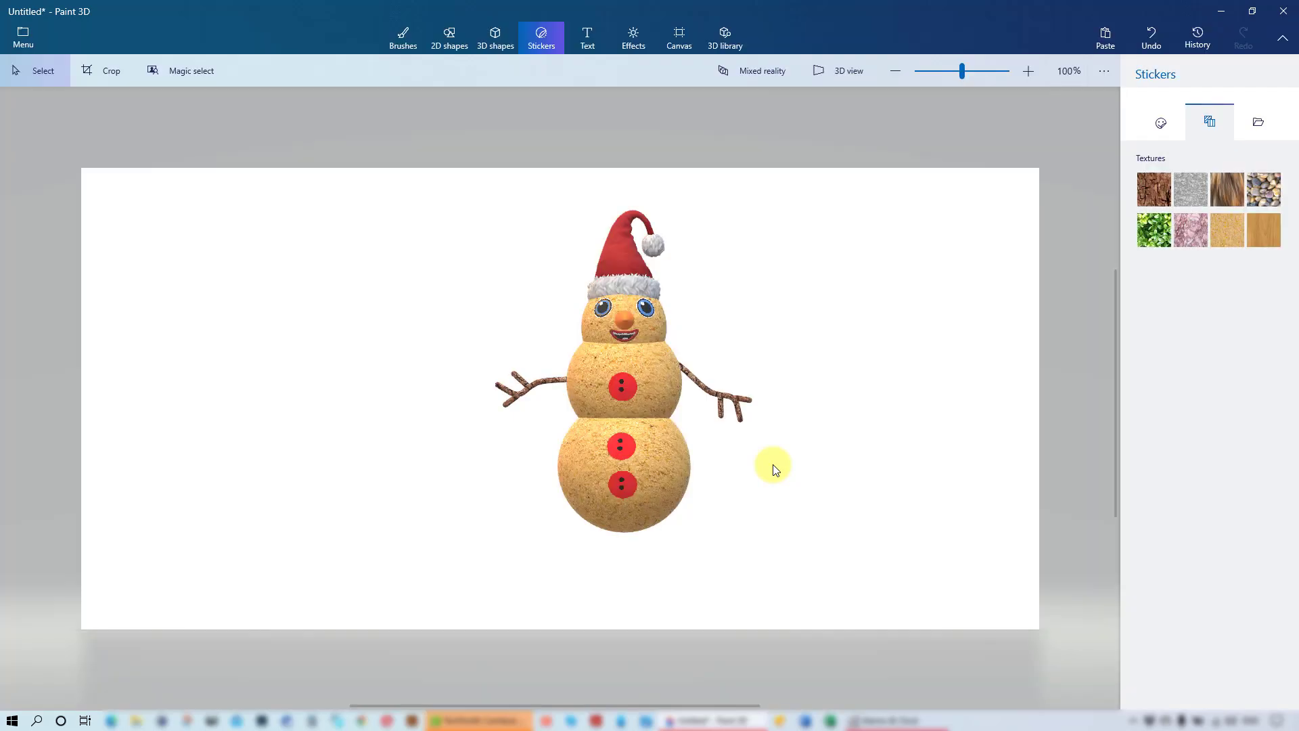
Save the work as an editable Paint 3D project named Sandman
left_click(20, 38)
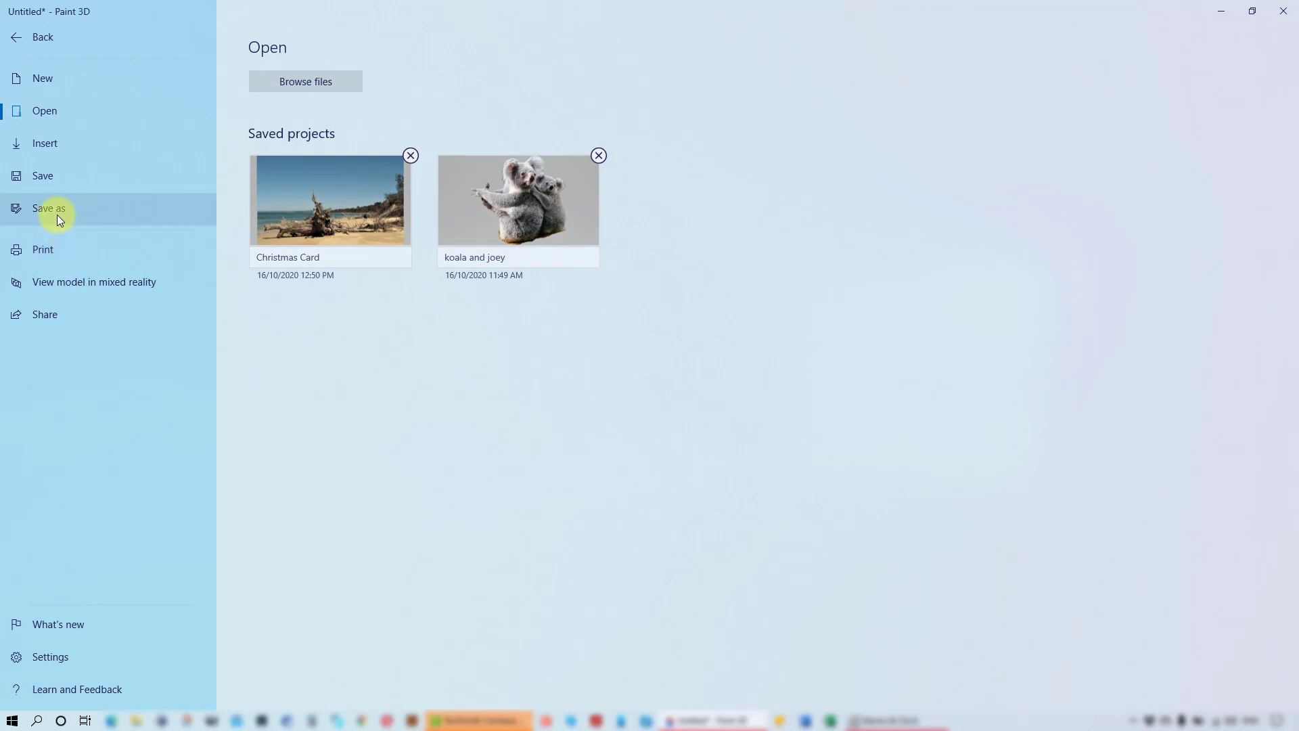
left_click(57, 214)
left_click(303, 278)
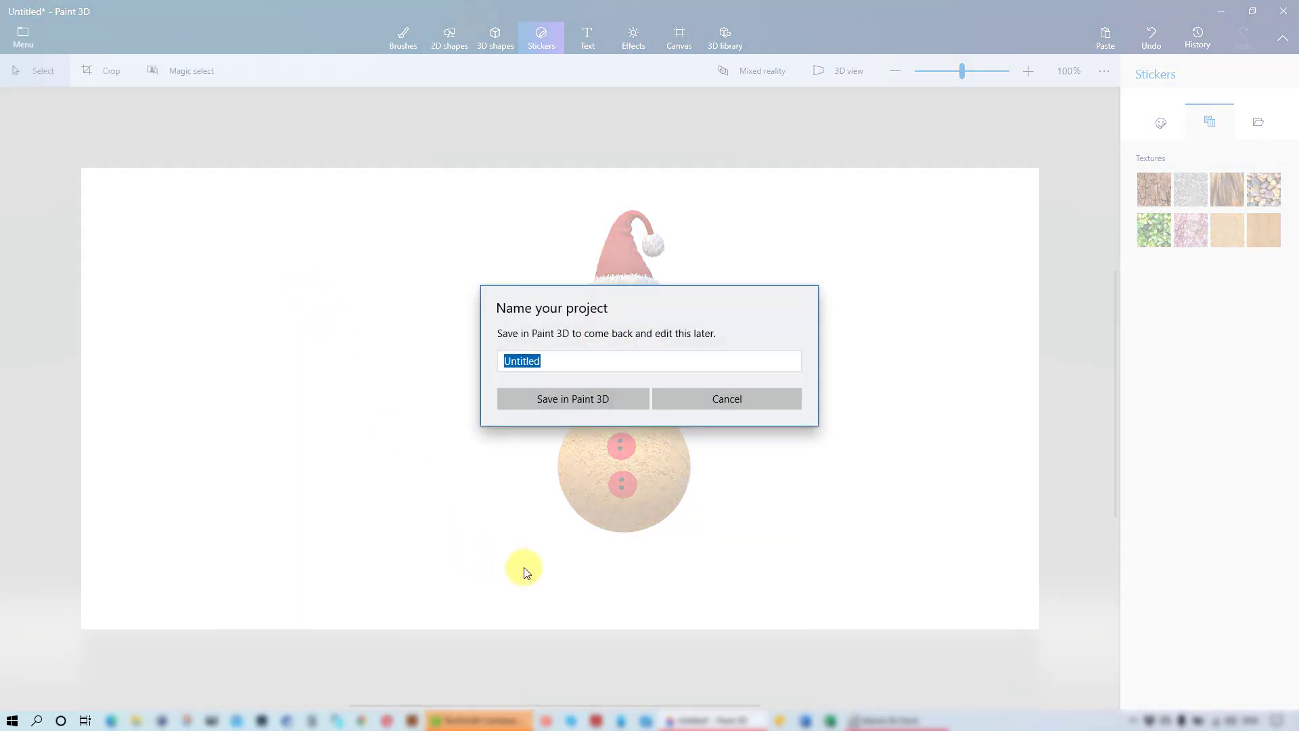
type("Sandman")
left_click(620, 397)
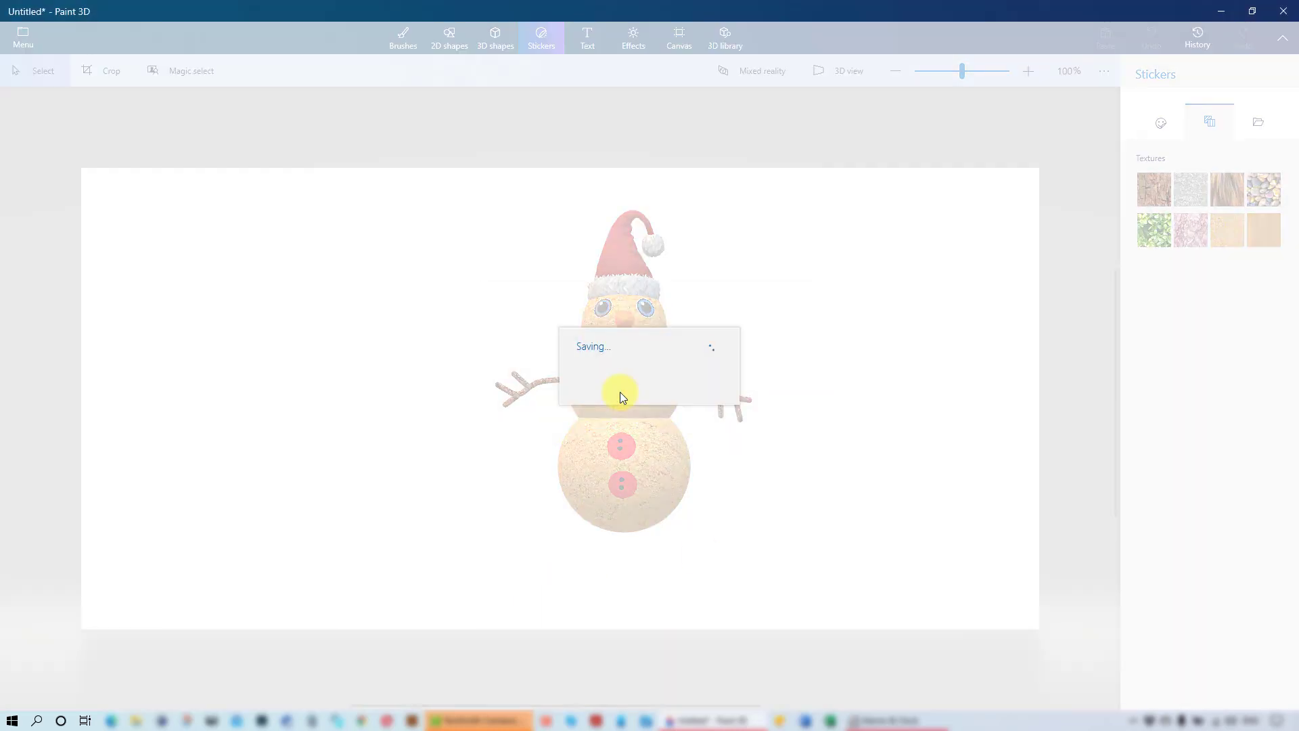